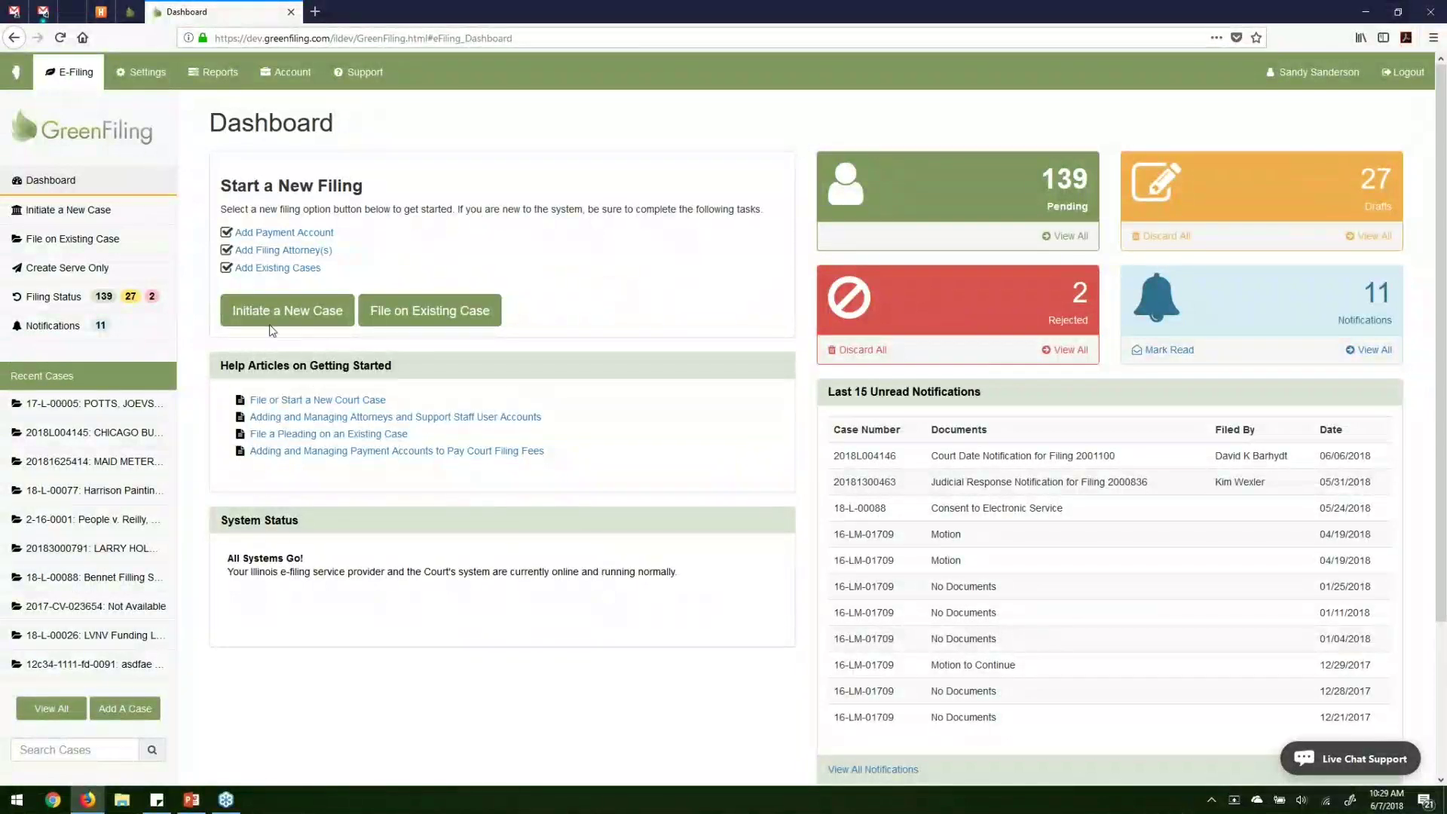
Initiate a new case filing, reserving filing 2001108, and open its Court field.
{"action": "left_click", "coordinate": [286, 310]}
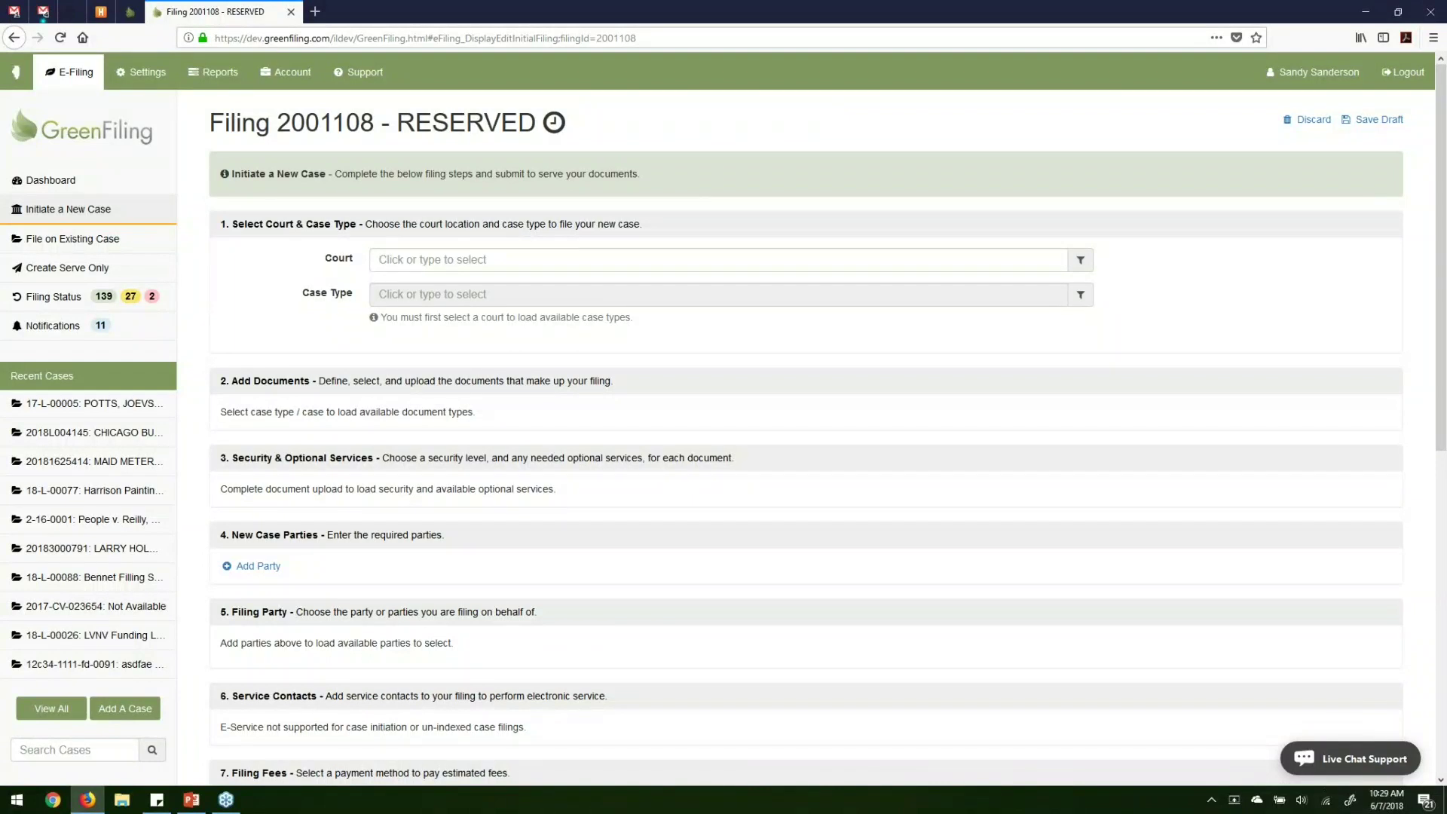
{"action": "left_click", "coordinate": [601, 260]}
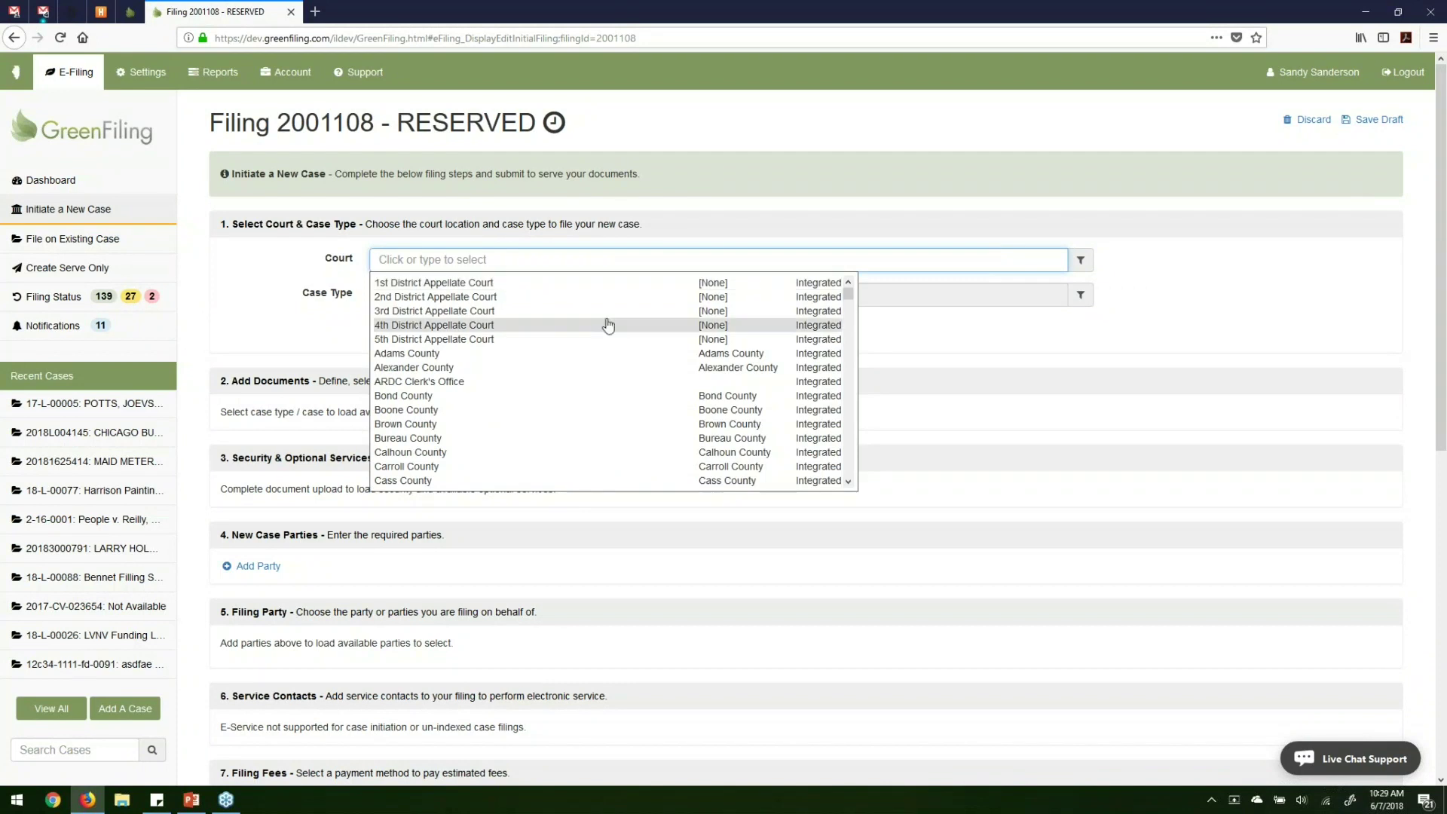
Filter the court list by 'peori' and select Peoria County Civil - Peoria County.
{"action": "scroll", "coordinate": [605, 324], "scroll_direction": "down", "scroll_amount": 15}
{"action": "scroll", "coordinate": [608, 324], "scroll_direction": "down", "scroll_amount": 8}
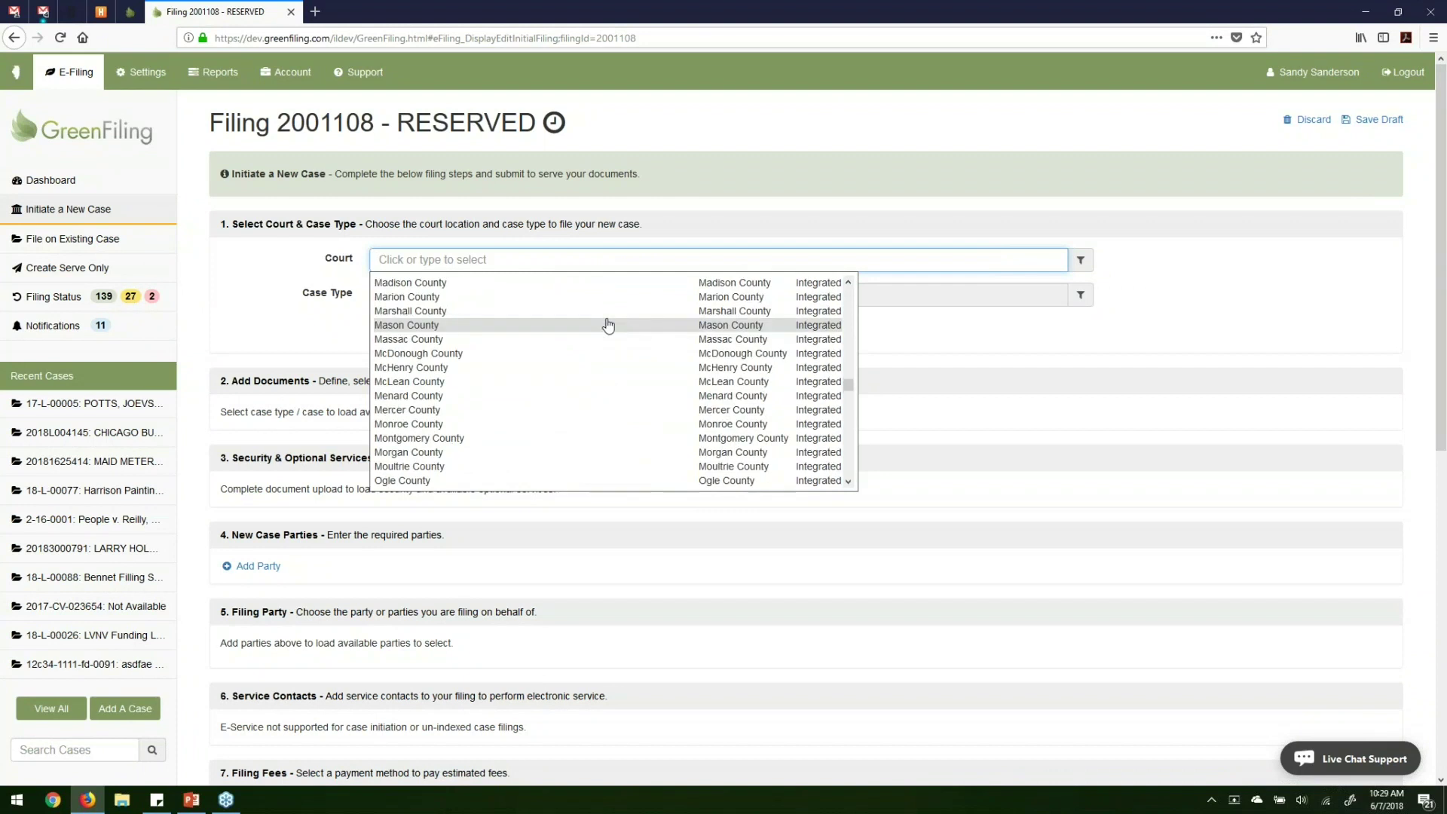
{"action": "type", "text": "peori"}
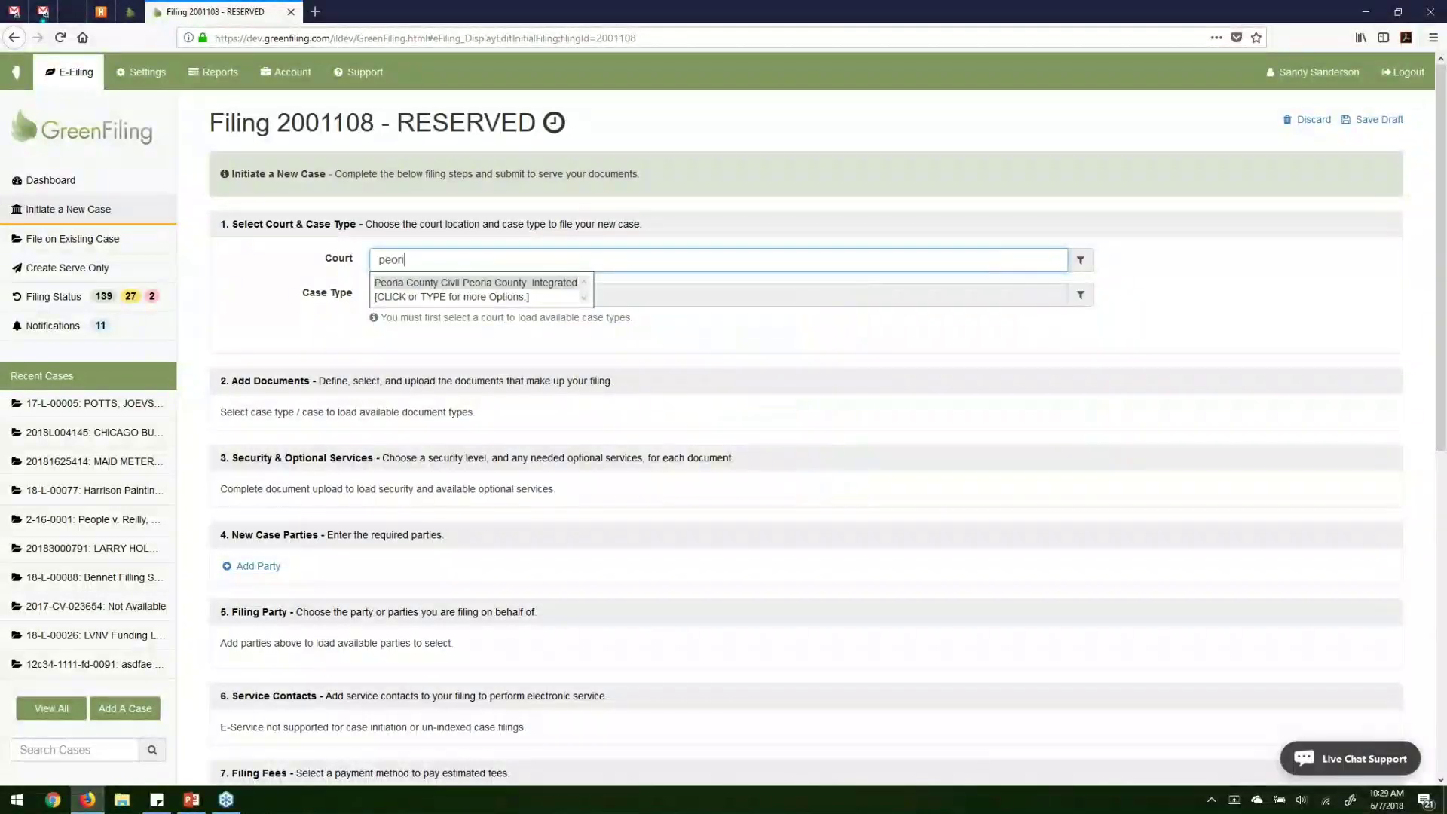
{"action": "left_click", "coordinate": [498, 284]}
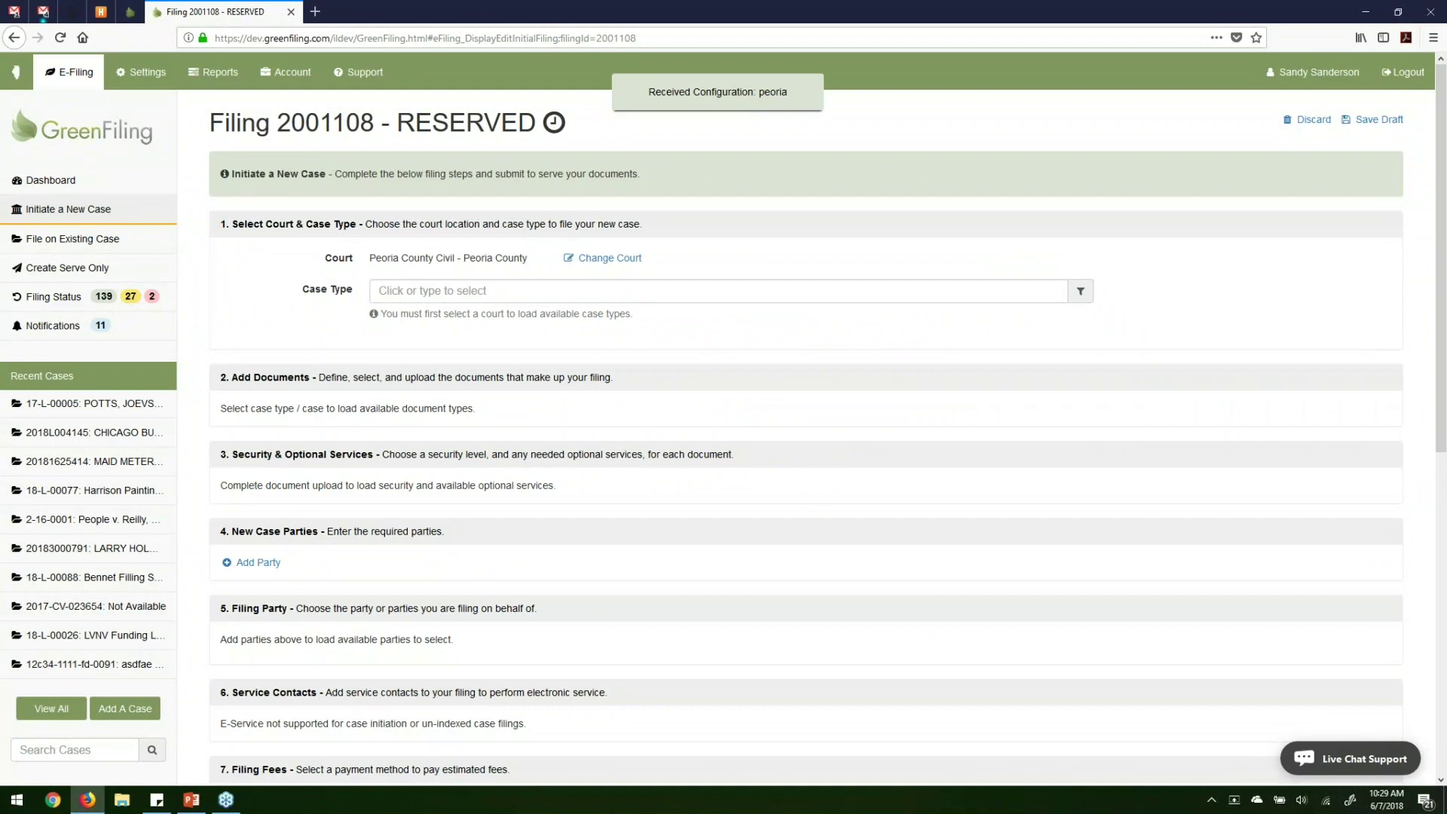
Browse the case type list, trying the 'law' and 'tort' filters.
{"action": "left_click", "coordinate": [509, 290]}
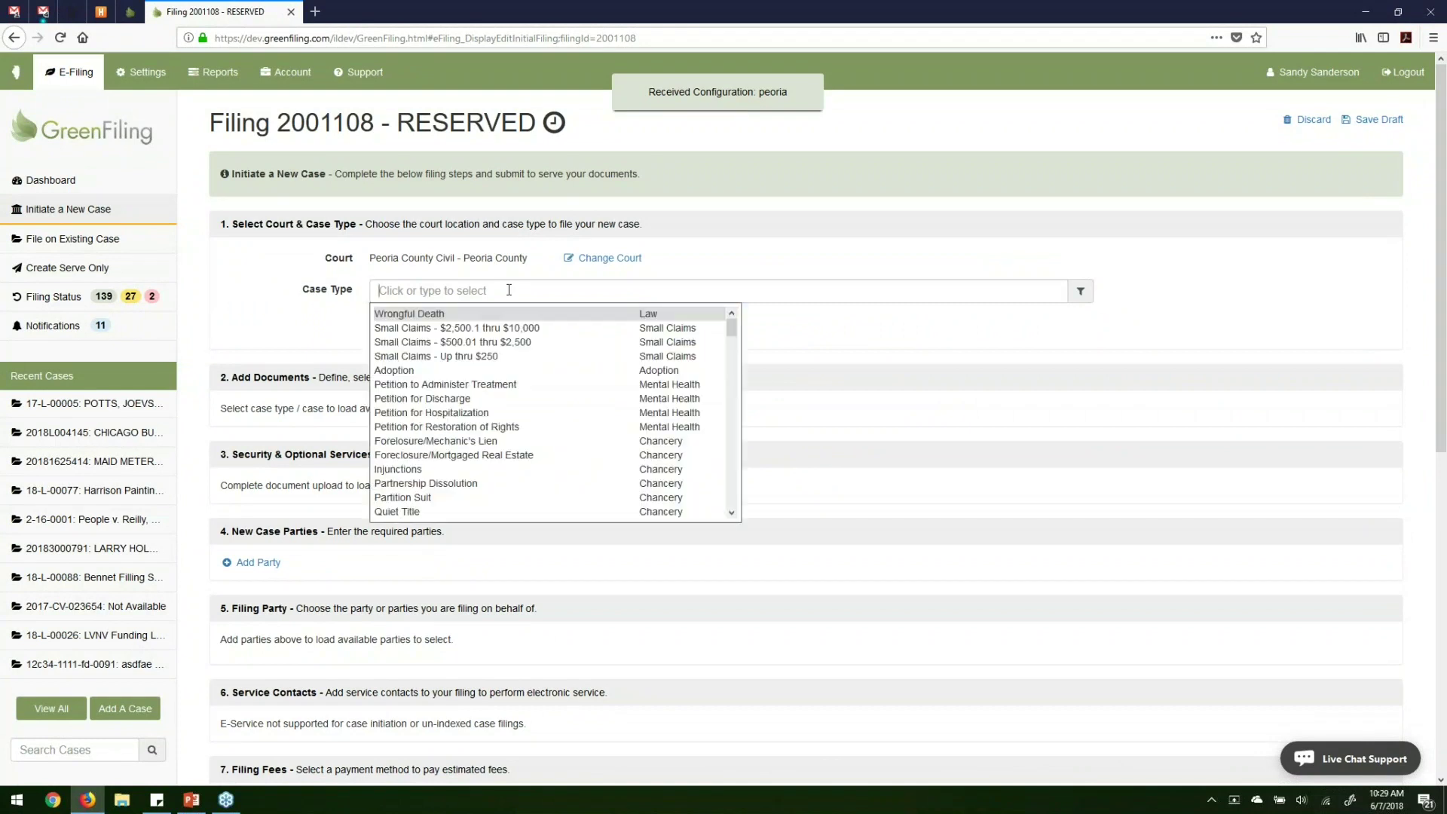
{"action": "scroll", "coordinate": [519, 349], "scroll_direction": "down", "scroll_amount": 5}
{"action": "scroll", "coordinate": [520, 351], "scroll_direction": "down", "scroll_amount": 10}
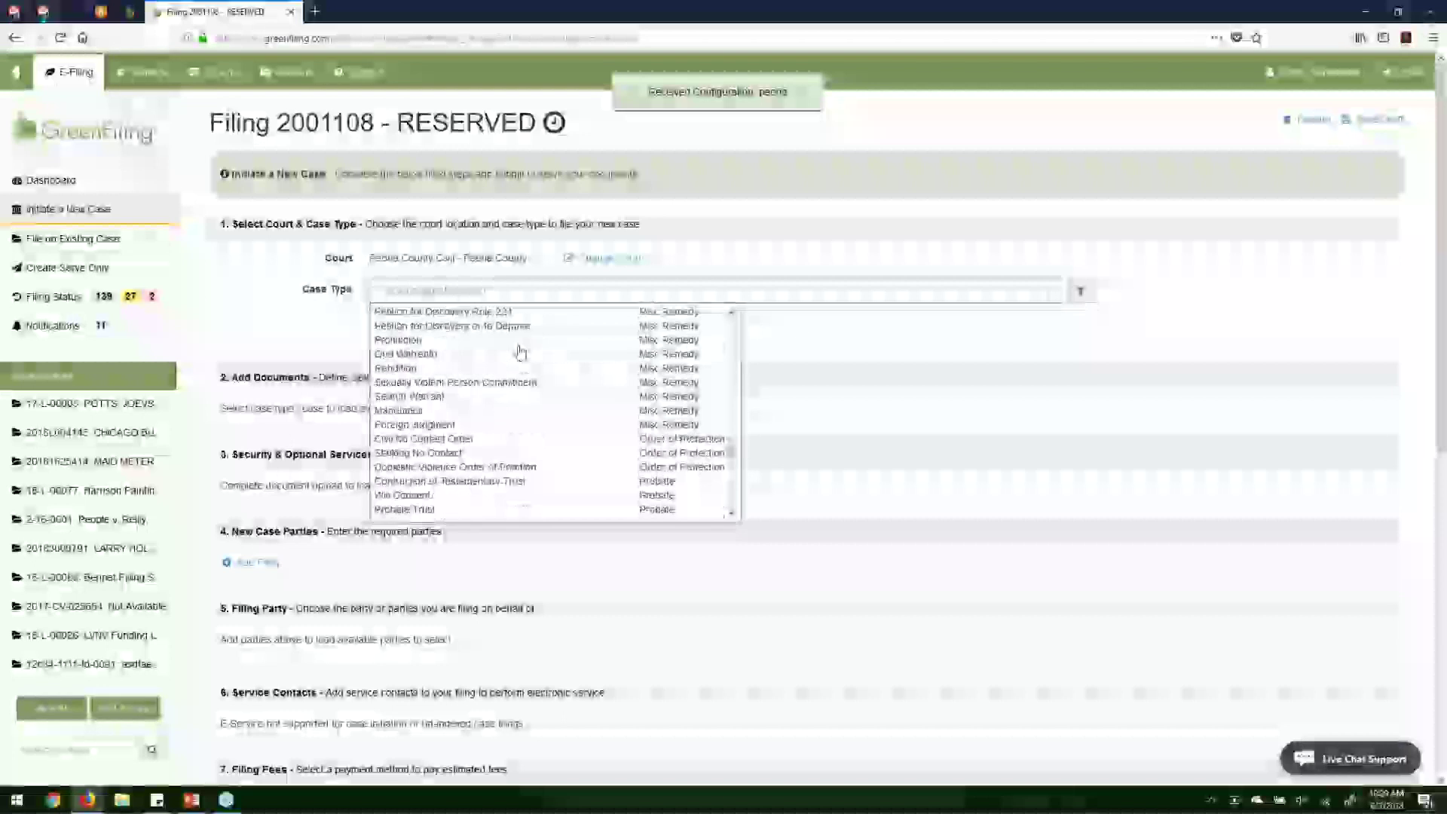
{"action": "scroll", "coordinate": [520, 351], "scroll_direction": "down", "scroll_amount": 3}
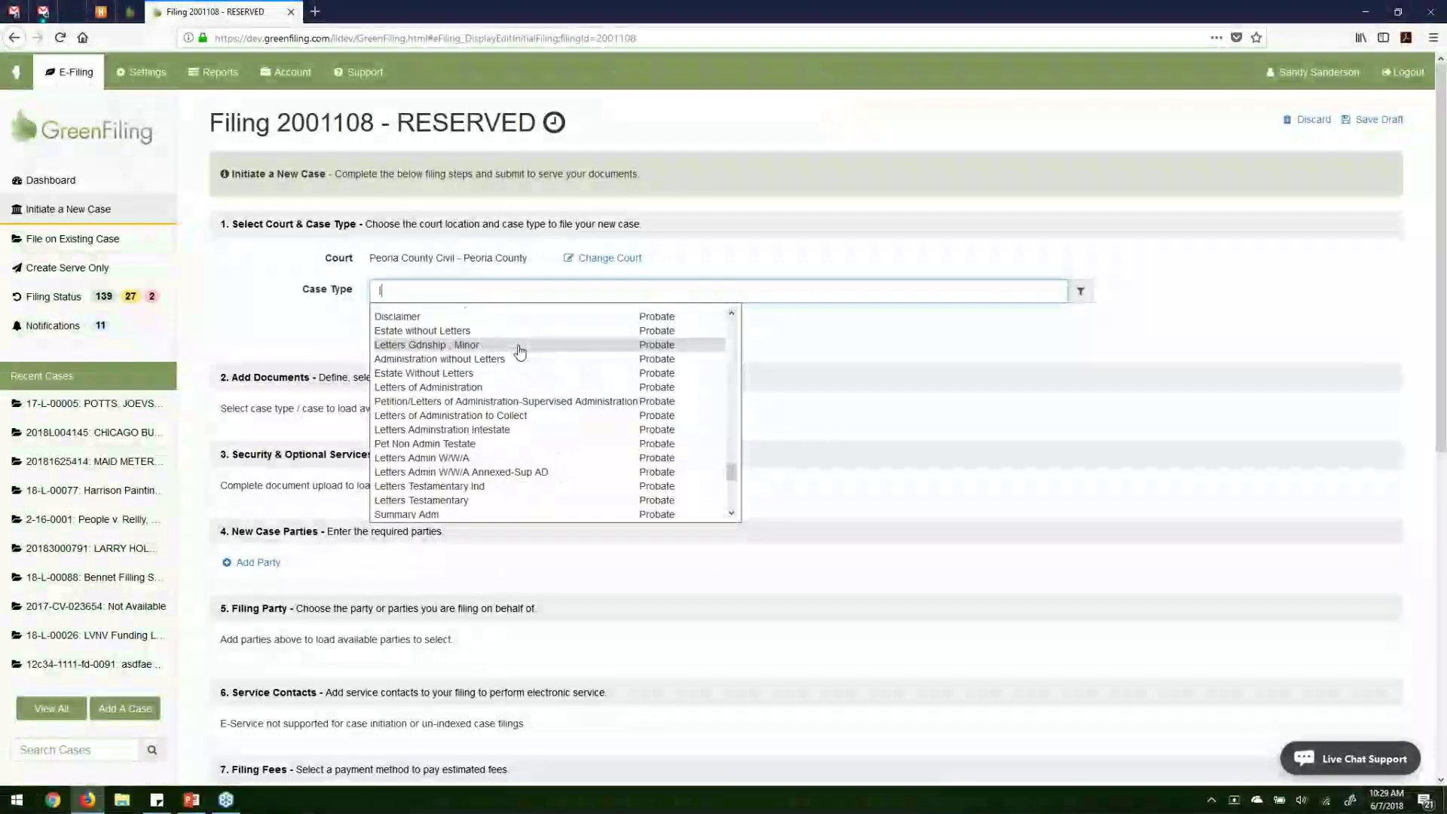
{"action": "type", "text": "law"}
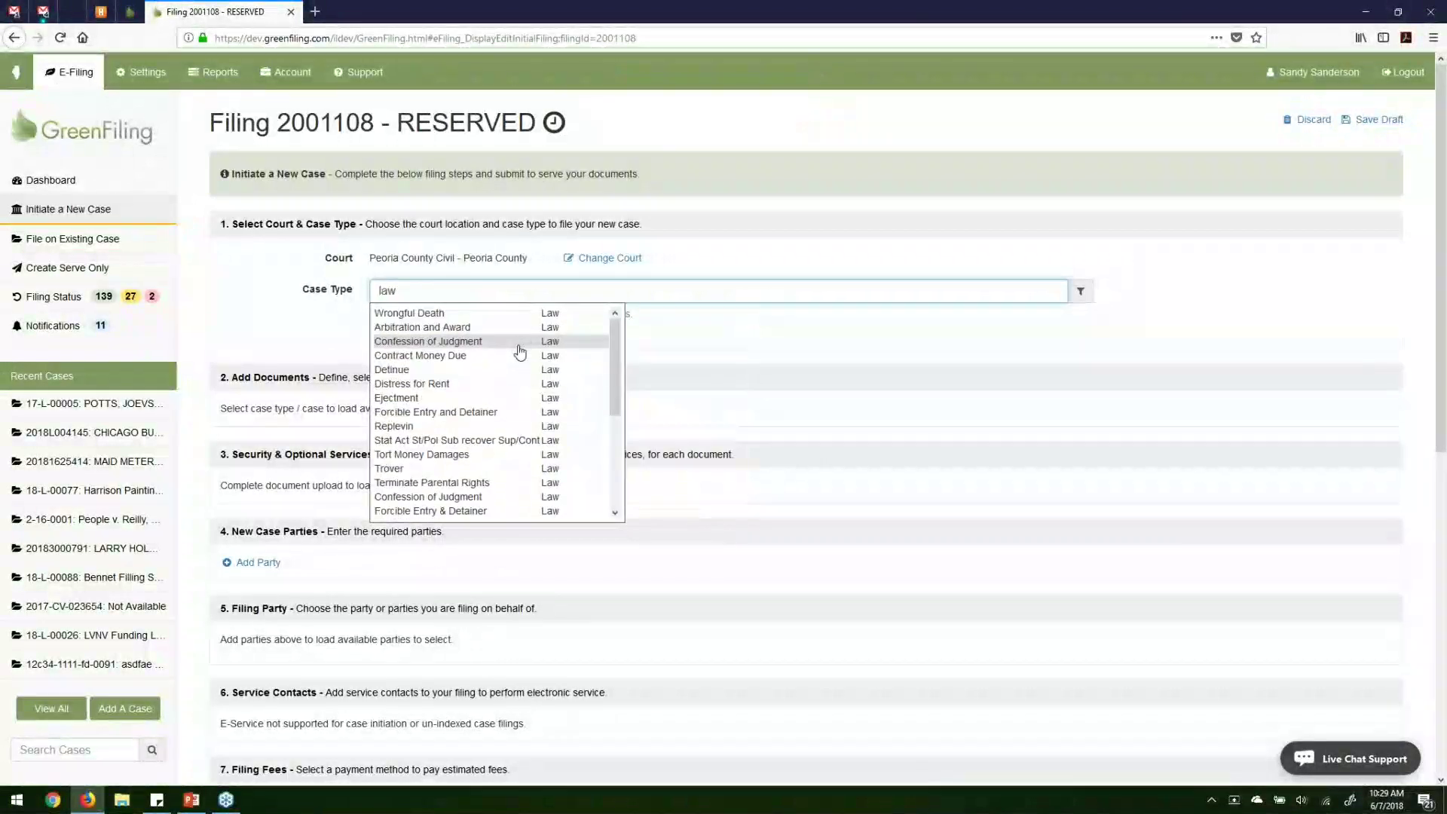
{"action": "key", "text": "BackSpace"}
{"action": "key", "text": "BackSpace"}
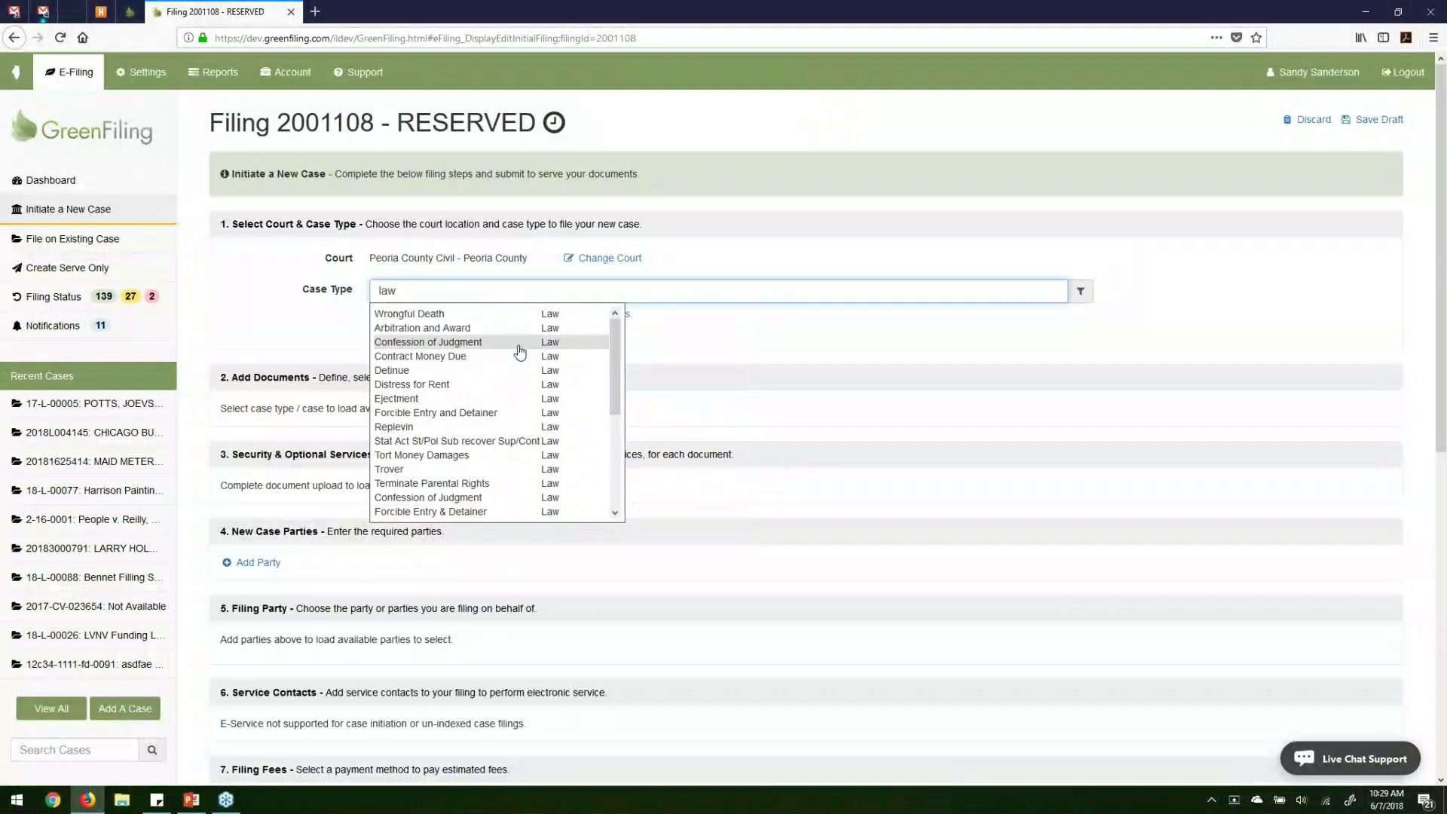
{"action": "key", "text": "BackSpace"}
{"action": "type", "text": "tort"}
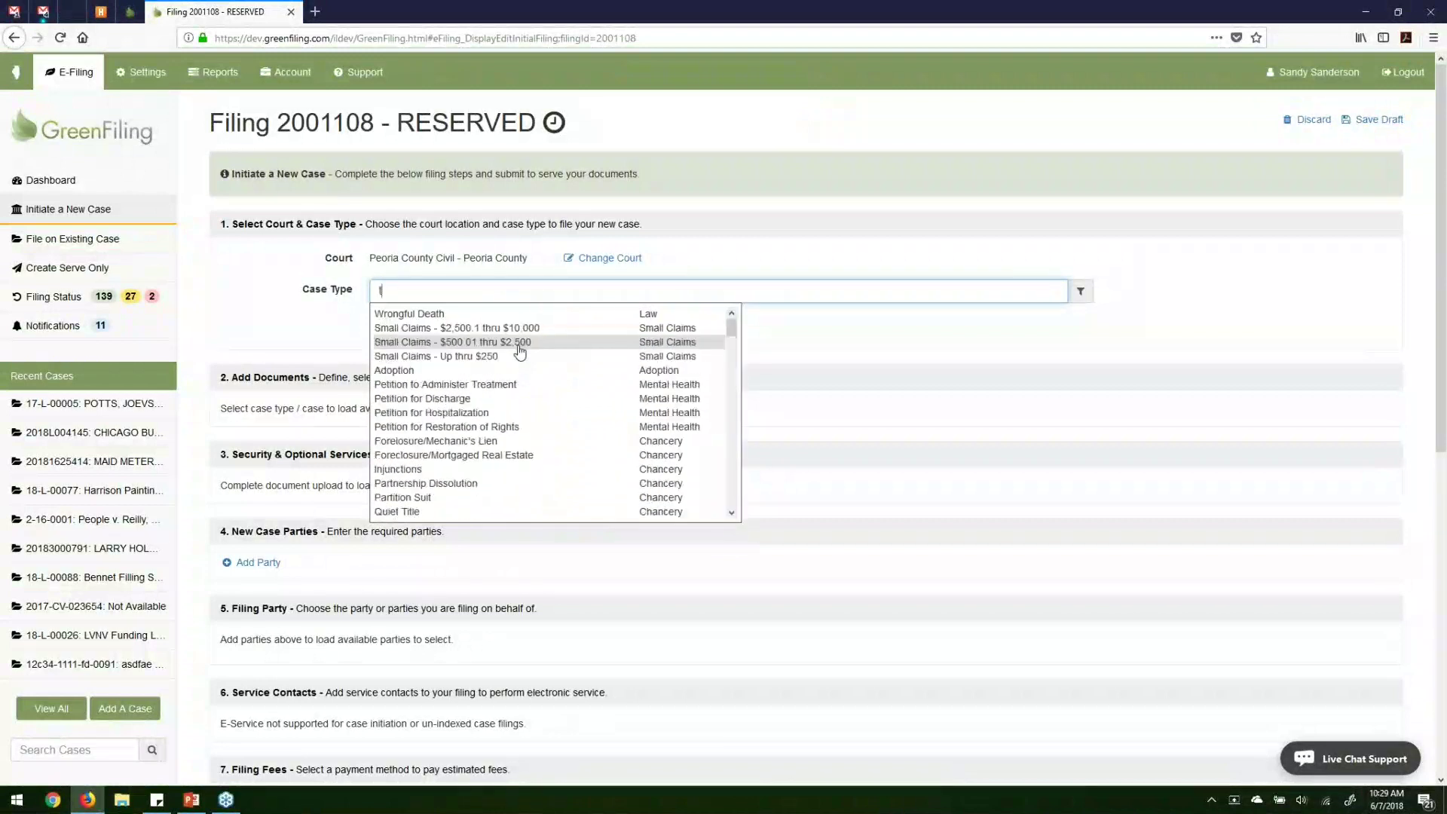
{"action": "key", "text": "BackSpace"}
{"action": "key", "text": "BackSpace"}
{"action": "key", "text": "BackSpace"}
{"action": "key", "text": "BackSpace"}
Filter case types by 'law' and select Contract Money Due - Law.
{"action": "scroll", "coordinate": [519, 375], "scroll_direction": "down", "scroll_amount": 1}
{"action": "scroll", "coordinate": [521, 376], "scroll_direction": "down", "scroll_amount": 1}
{"action": "scroll", "coordinate": [520, 376], "scroll_direction": "down", "scroll_amount": 2}
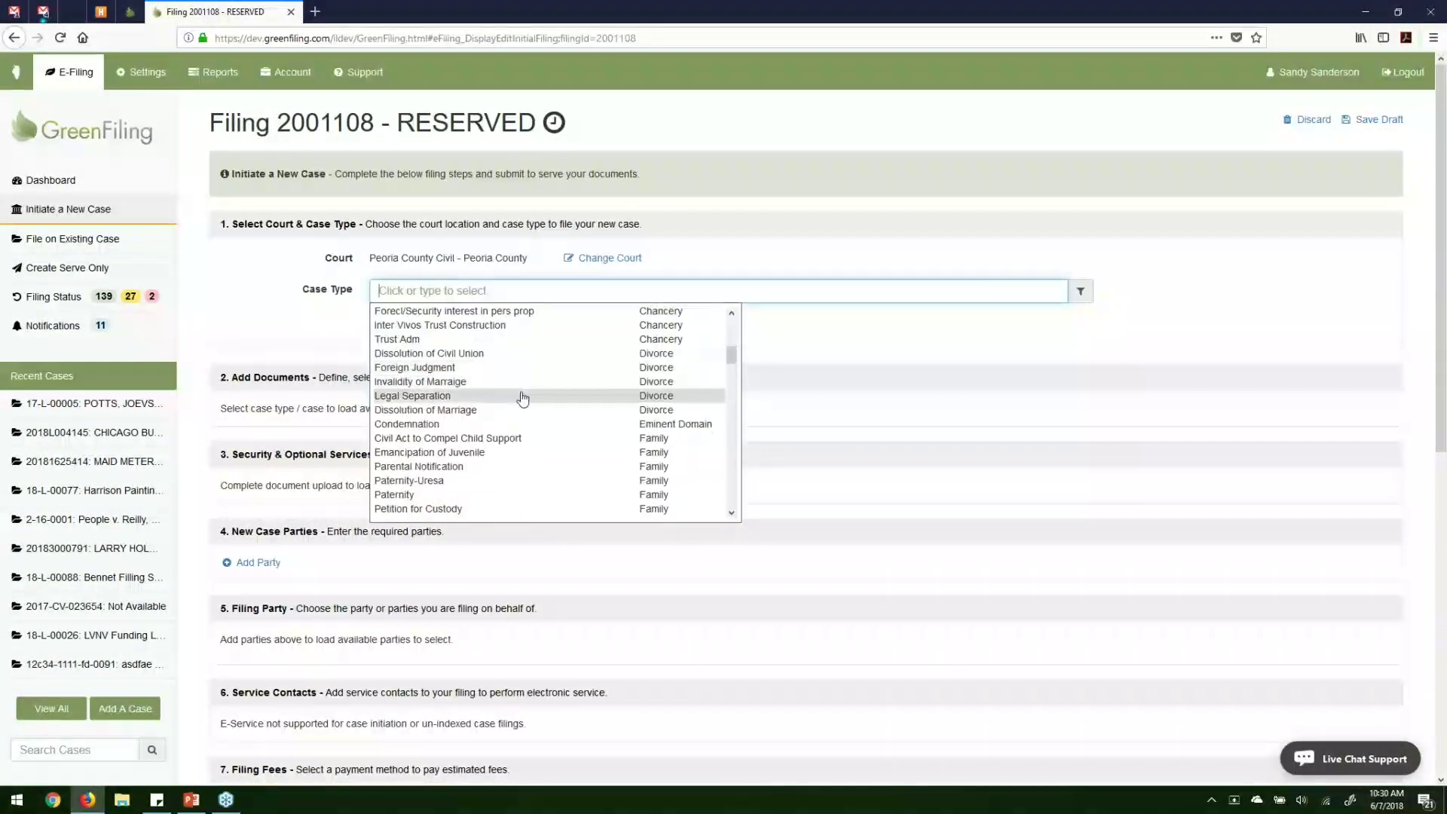
{"action": "type", "text": "law"}
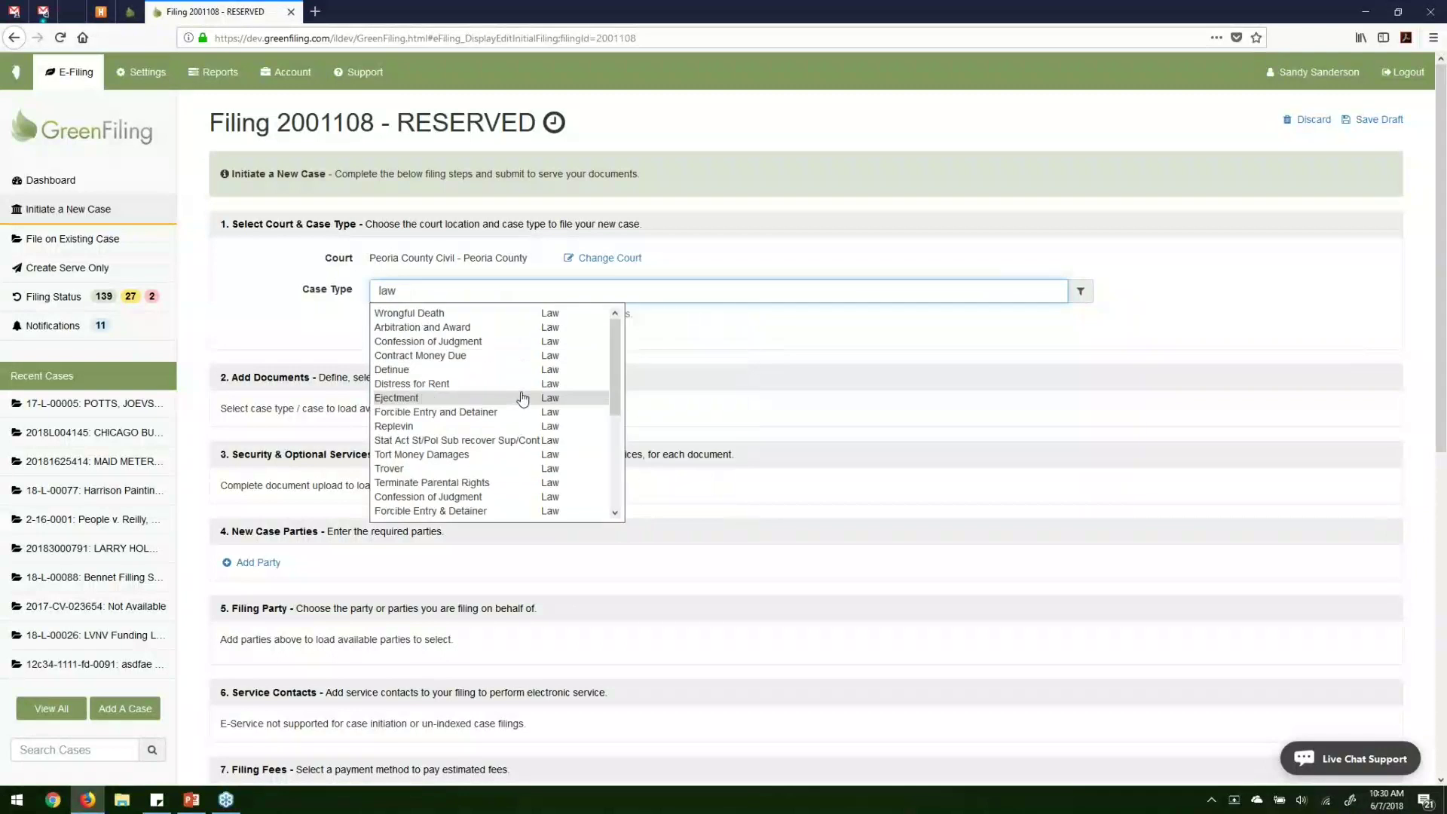
{"action": "left_click", "coordinate": [482, 357]}
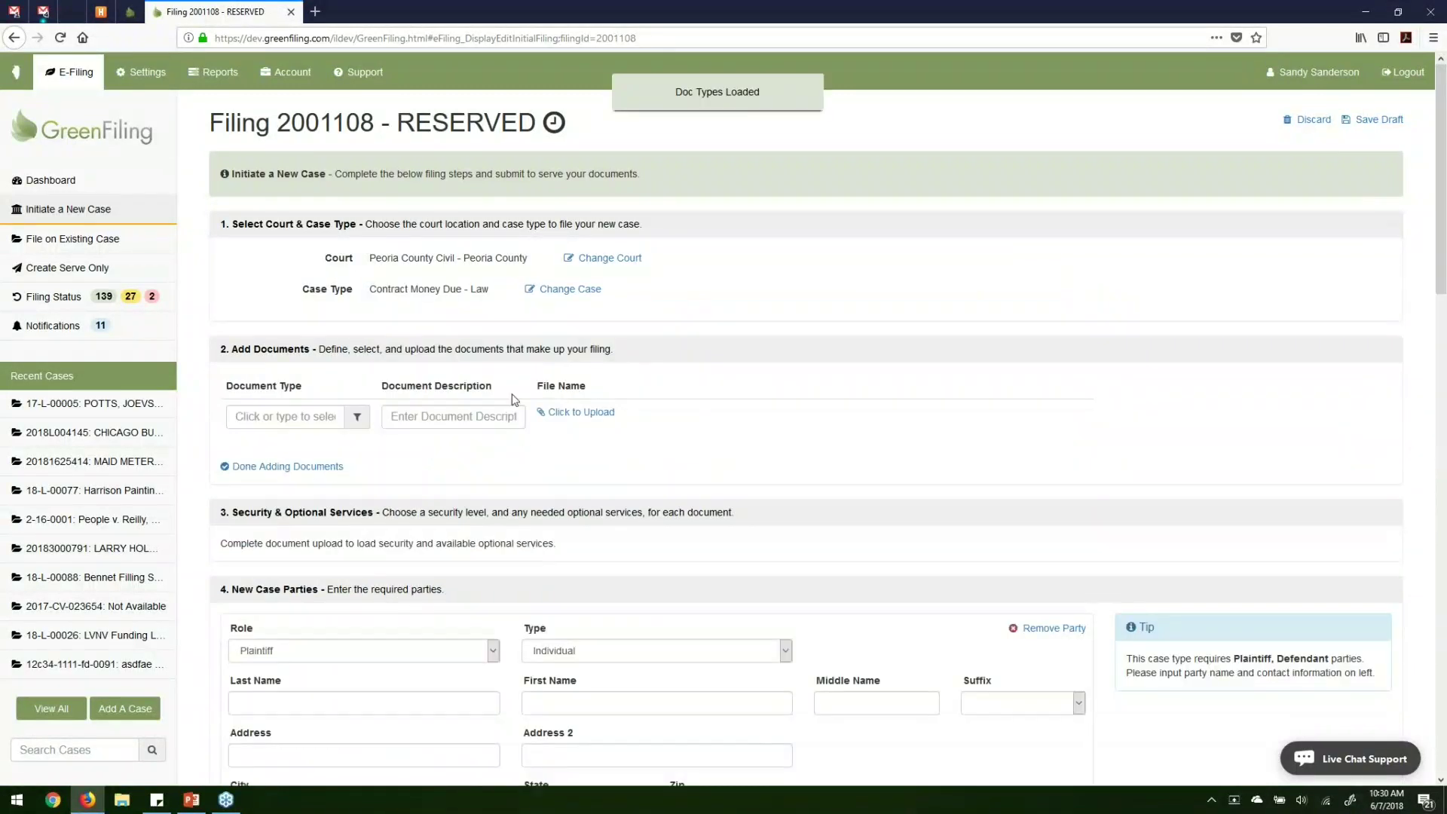
Choose Complaint as the first document type and set its description to 'Complaint'.
{"action": "scroll", "coordinate": [224, 284], "scroll_direction": "down", "scroll_amount": 2}
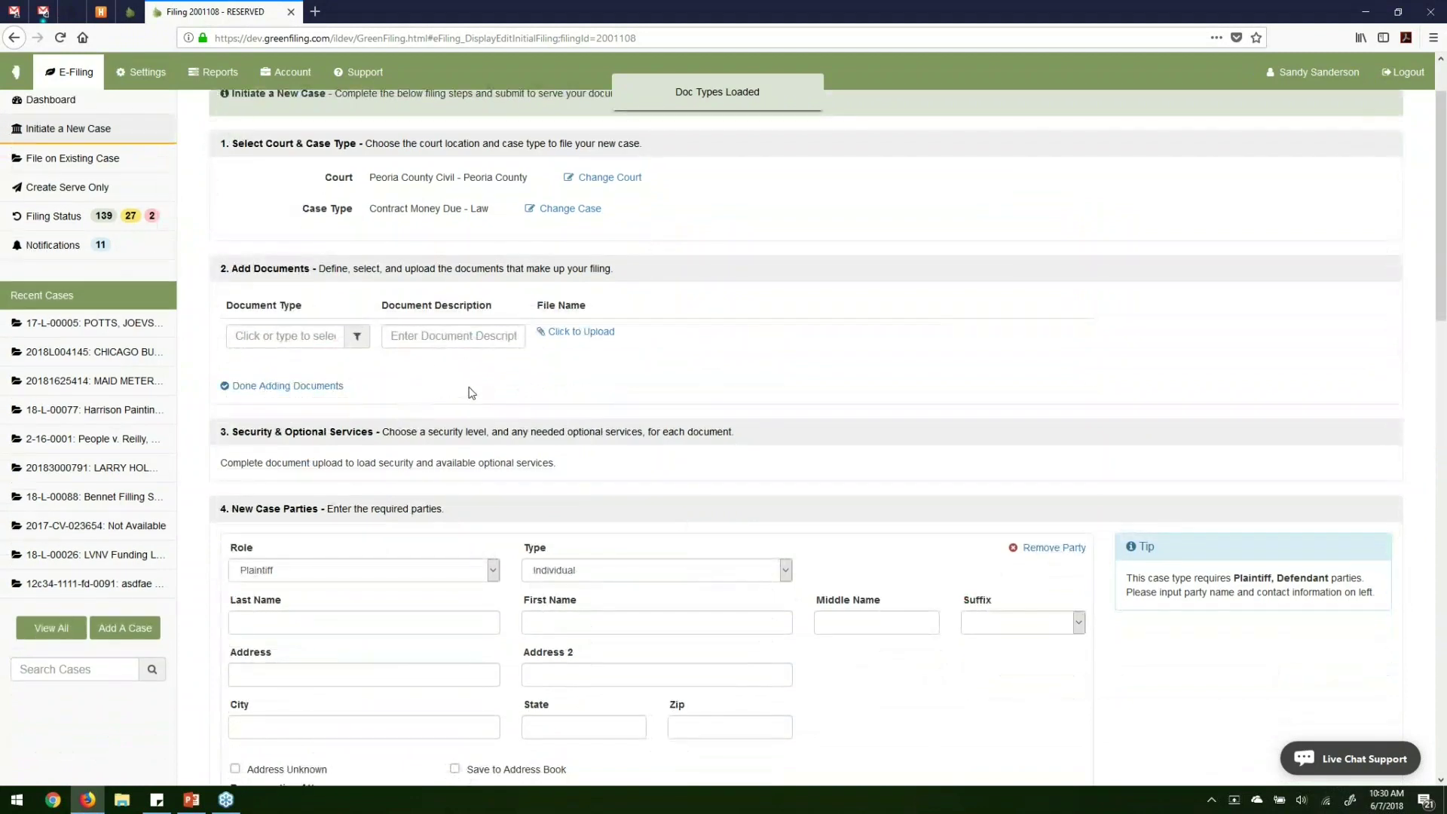
{"action": "left_click", "coordinate": [321, 337]}
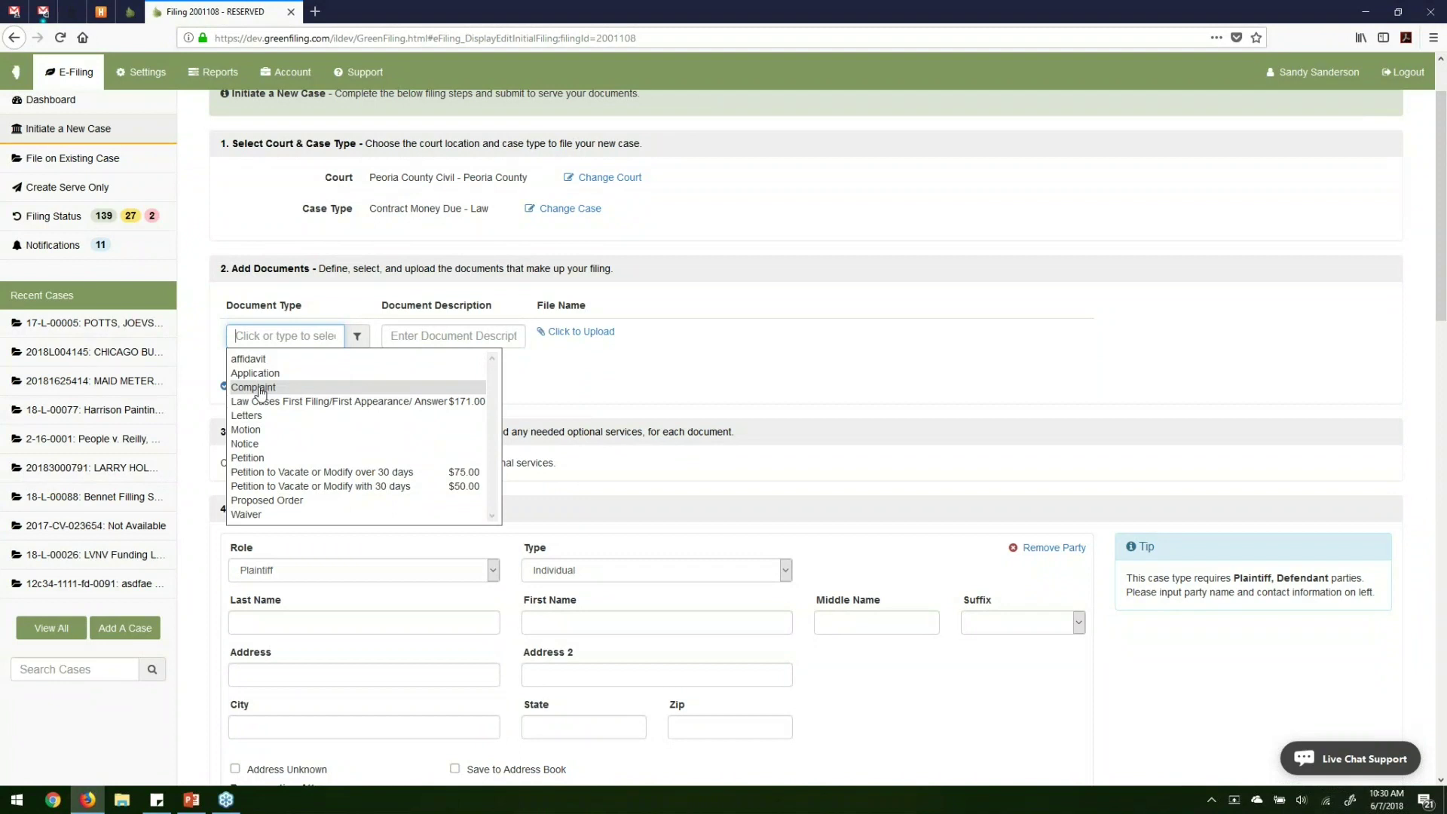
{"action": "left_click", "coordinate": [260, 388]}
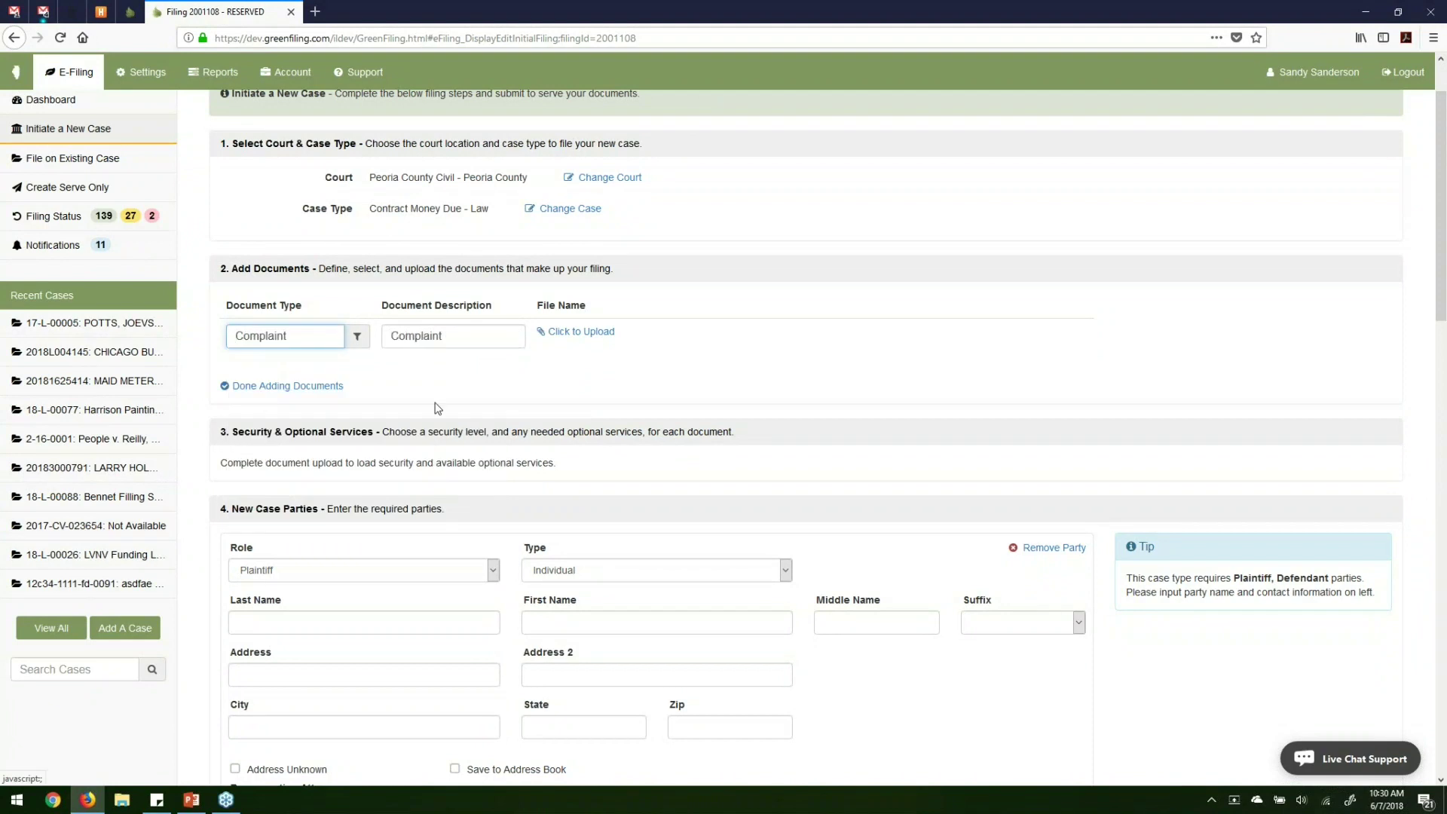
{"action": "left_click", "coordinate": [466, 338]}
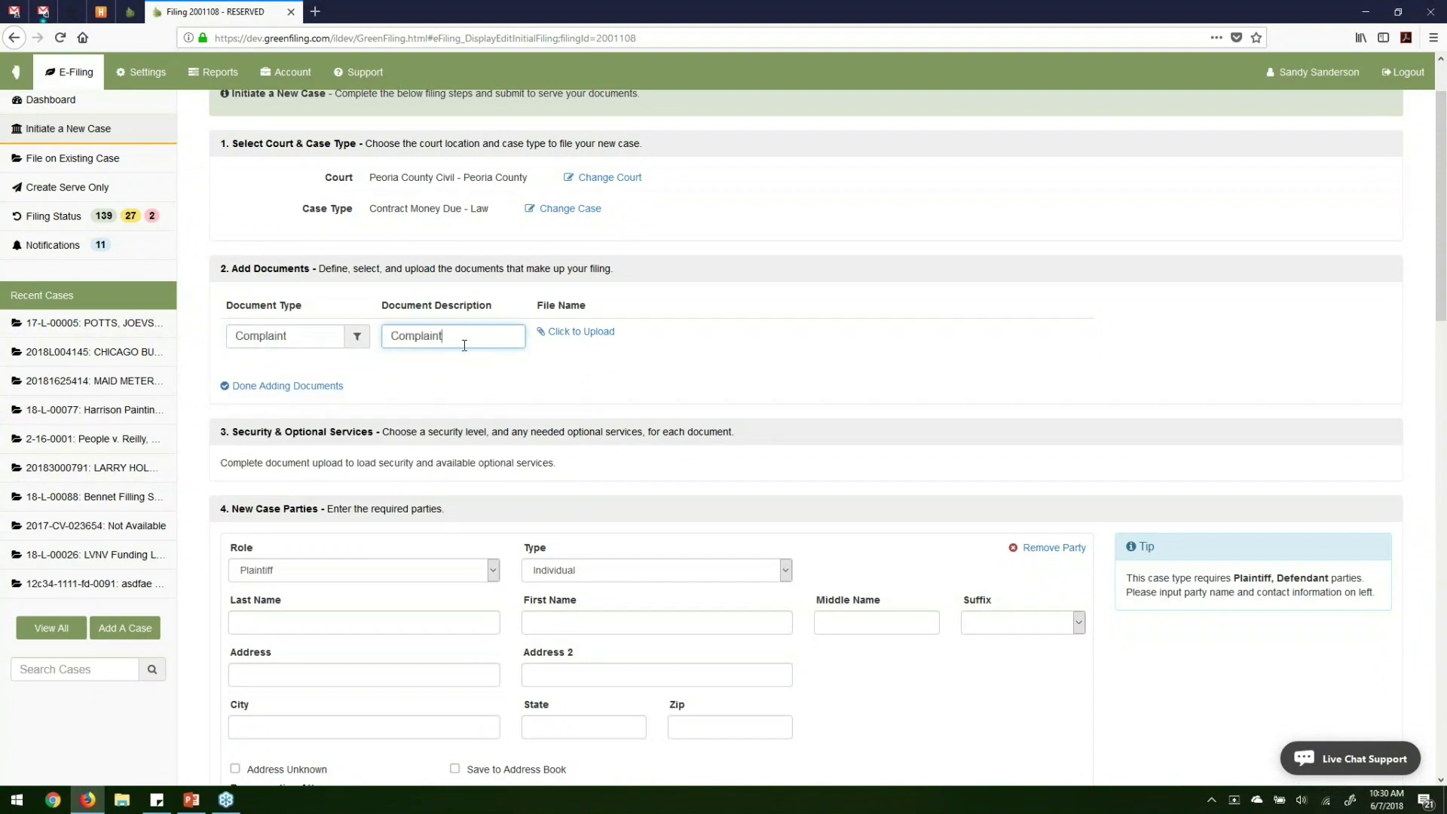
{"action": "key", "text": "BackSpace"}
{"action": "key", "text": "BackSpace"}
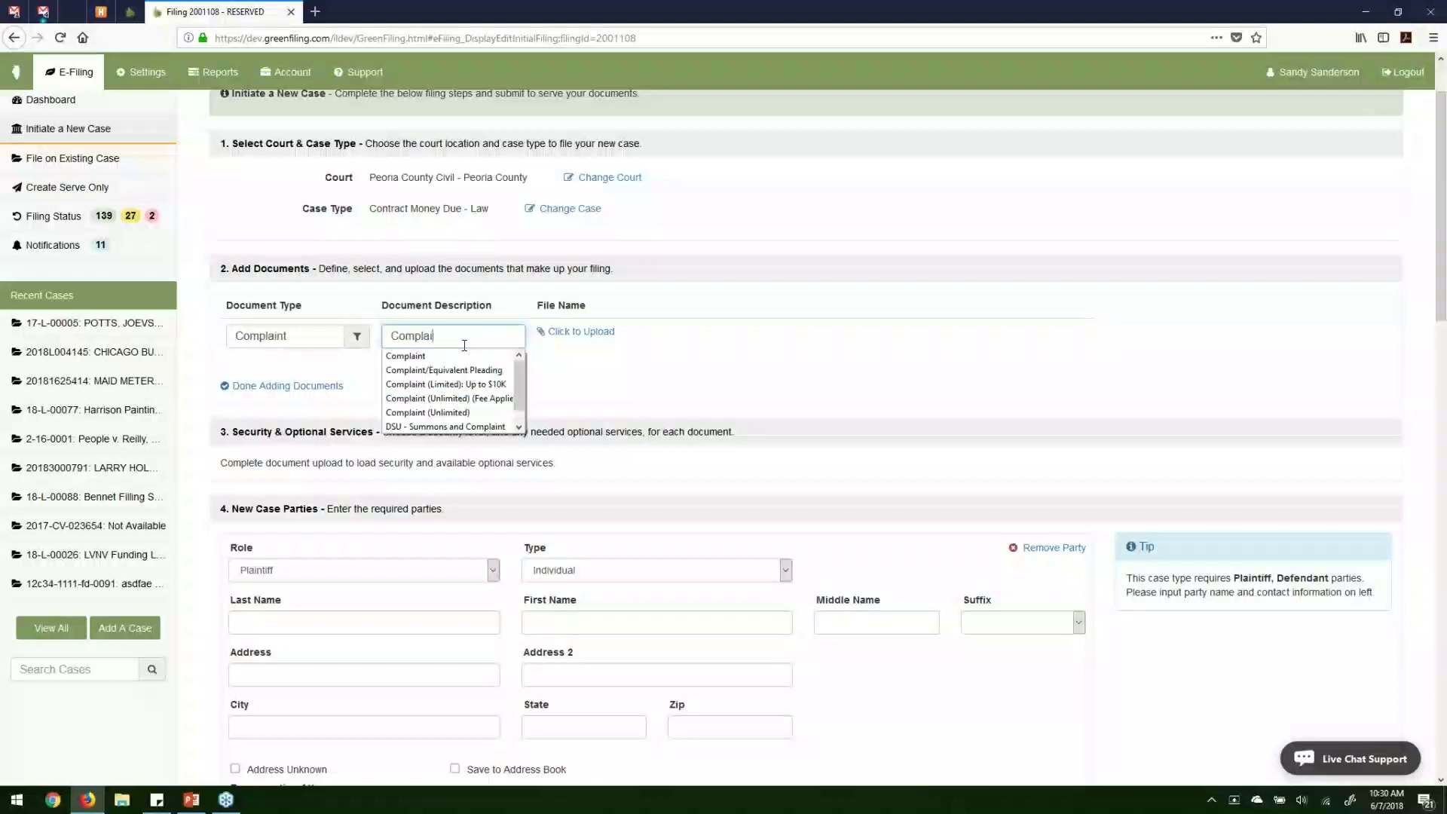
{"action": "type", "text": "int"}
{"action": "left_click", "coordinate": [619, 384]}
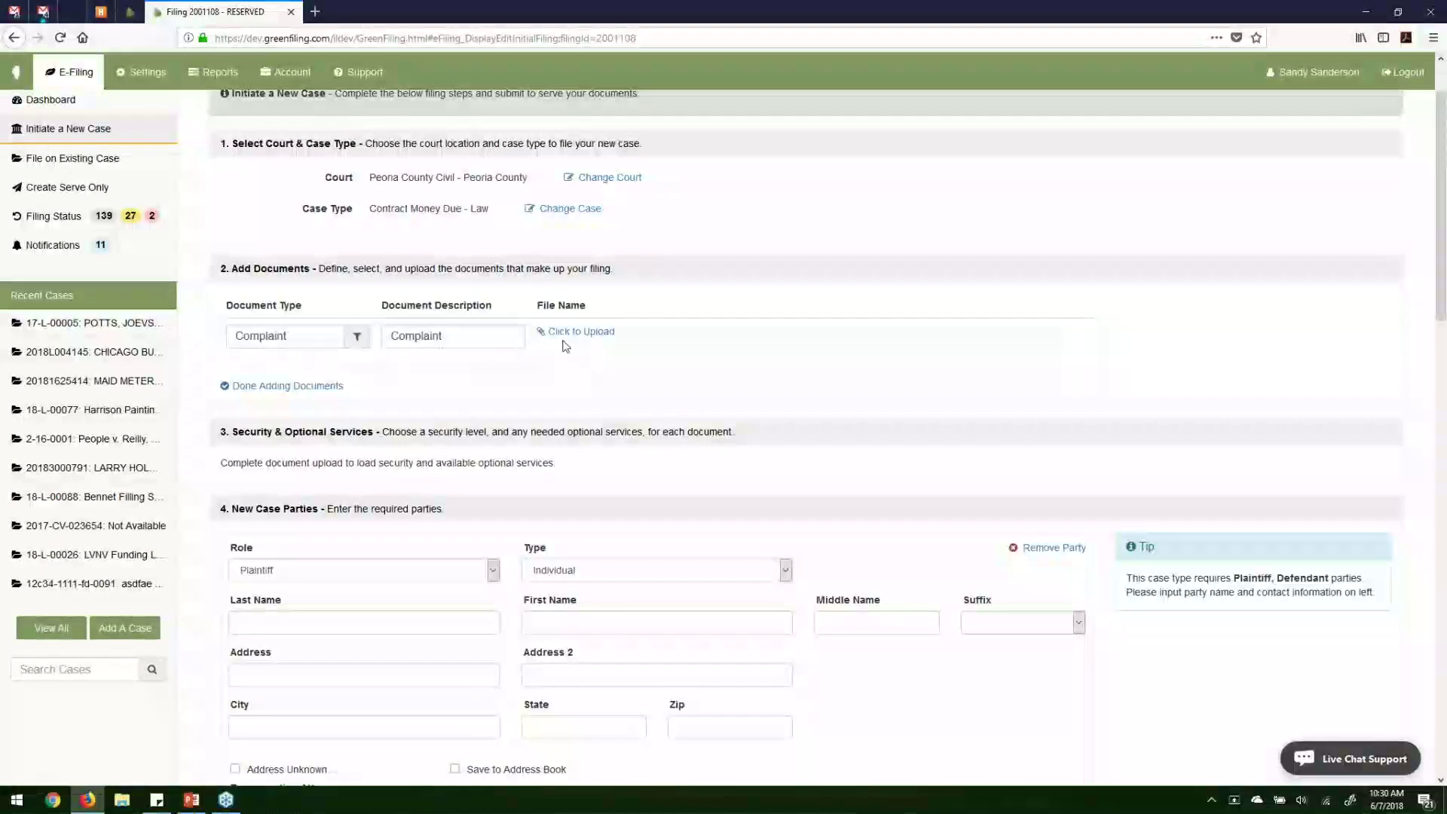
Upload Complaint_IL.pdf (14.3 kB, 1 page) to the Complaint document.
{"action": "left_click", "coordinate": [581, 331]}
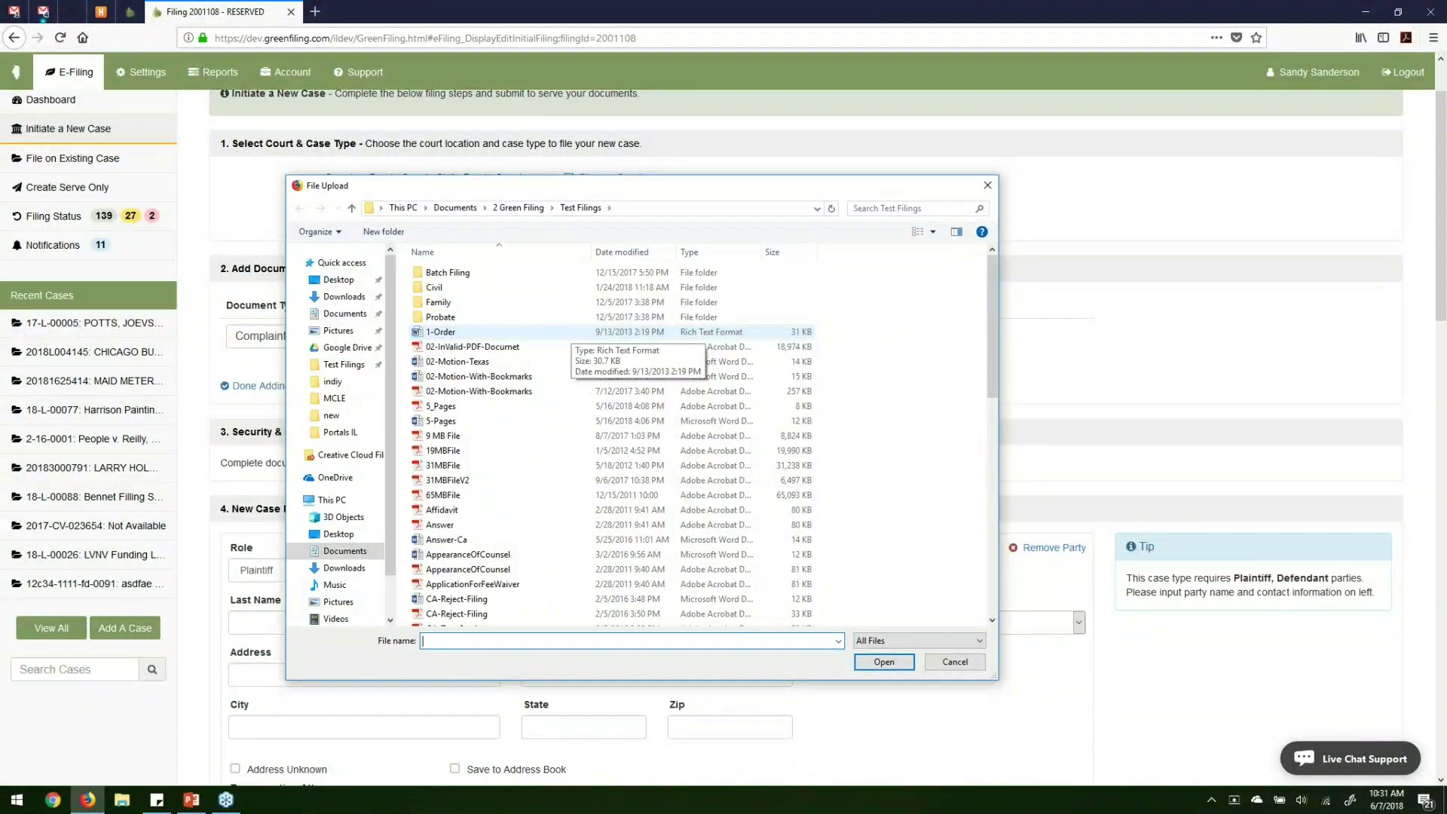
{"action": "scroll", "coordinate": [553, 391], "scroll_direction": "down", "scroll_amount": 6}
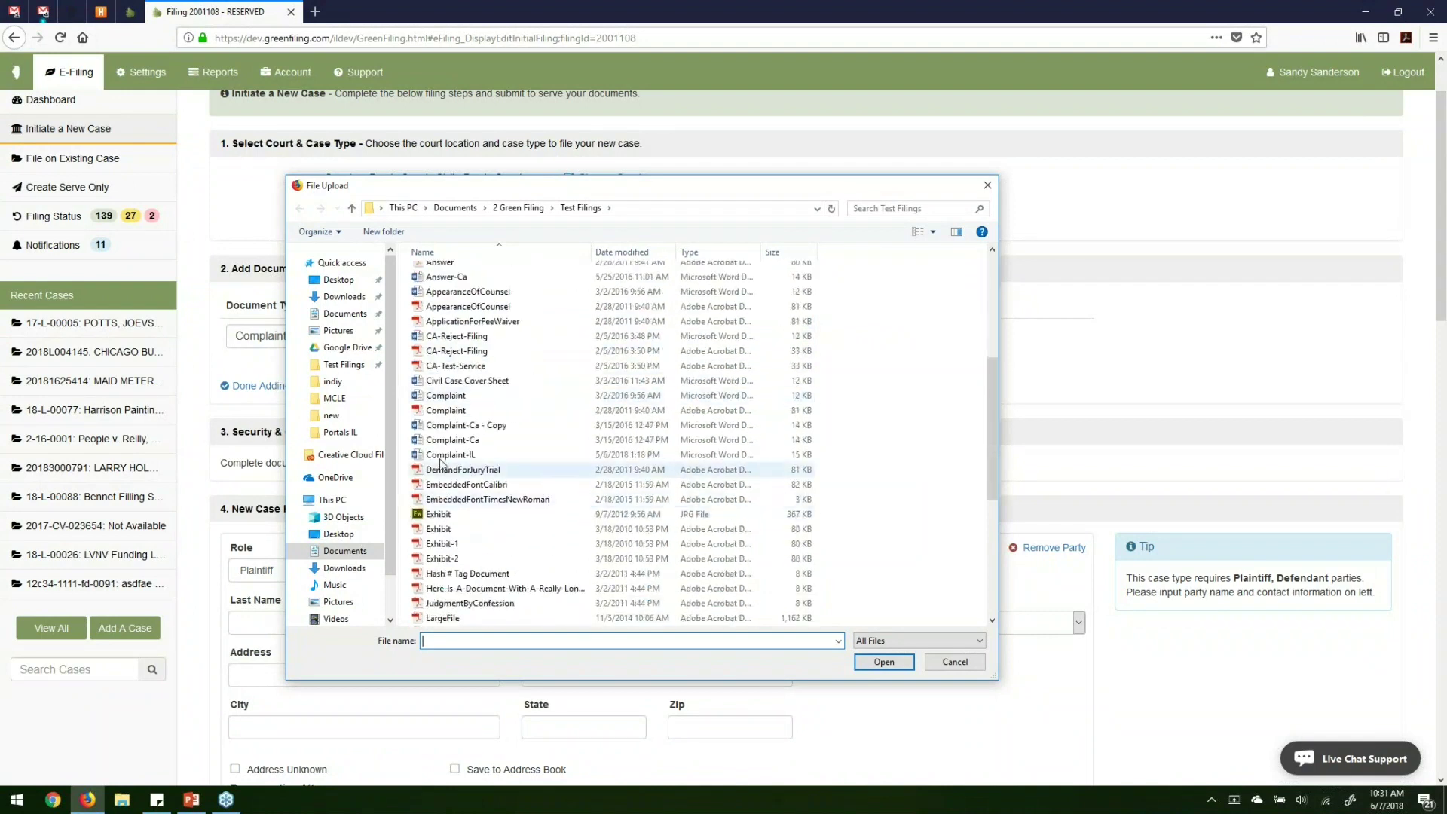
{"action": "left_click", "coordinate": [444, 456]}
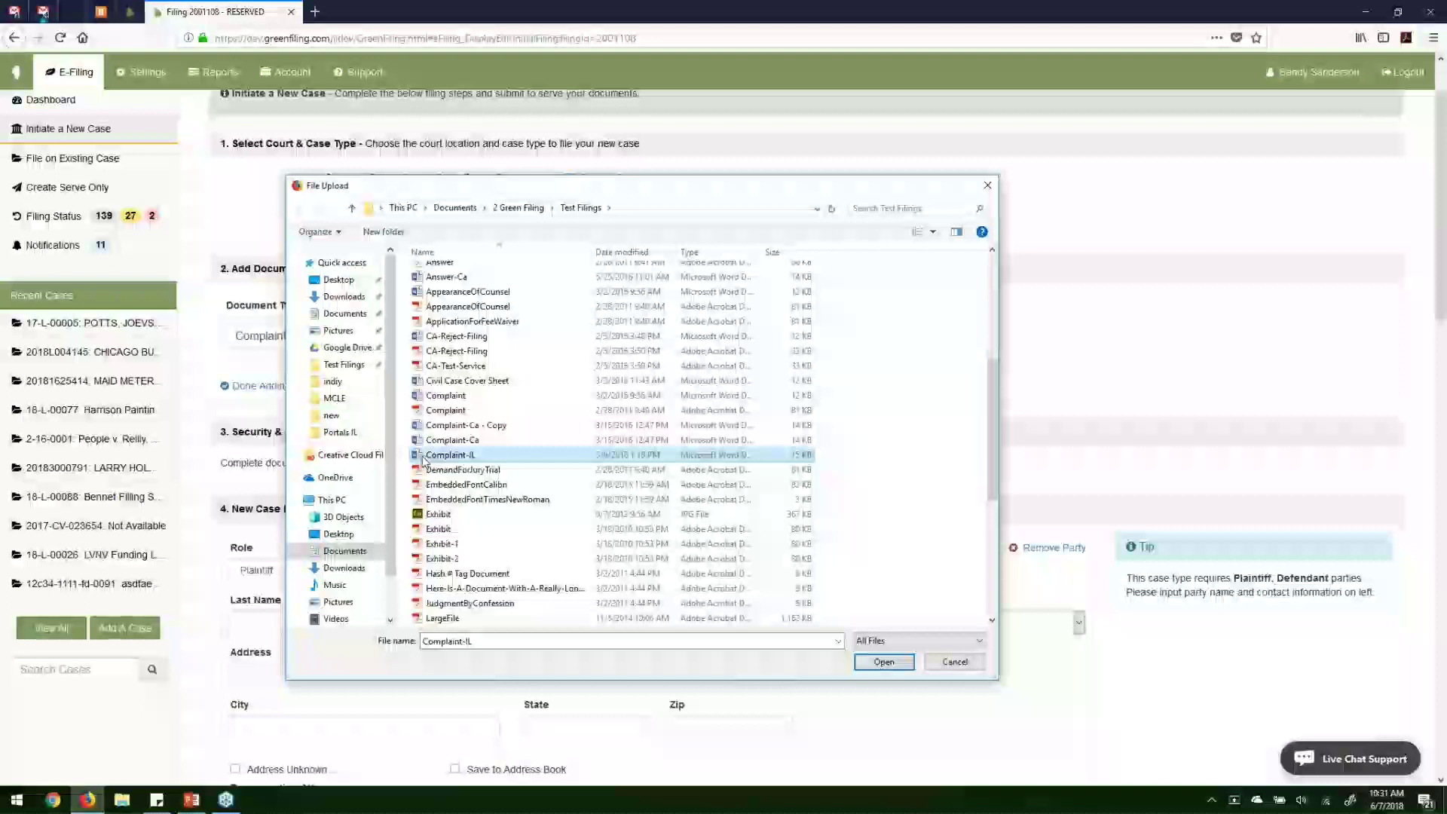
{"action": "double_click", "coordinate": [423, 457]}
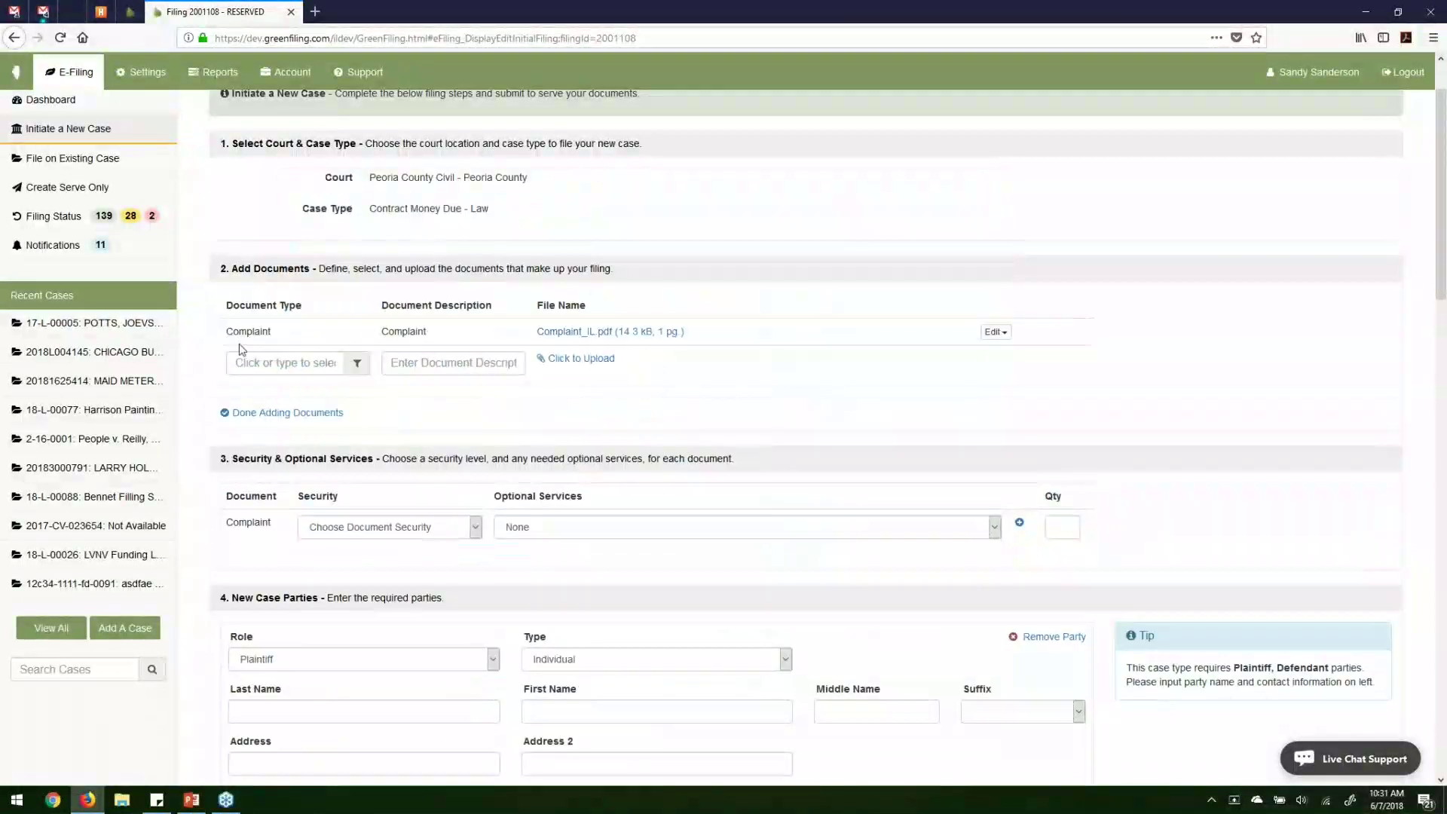
Open the uploaded Complaint_IL.pdf in its own tab, review it, then close the tab.
{"action": "left_click_drag", "start_coordinate": [233, 331], "coordinate": [462, 333]}
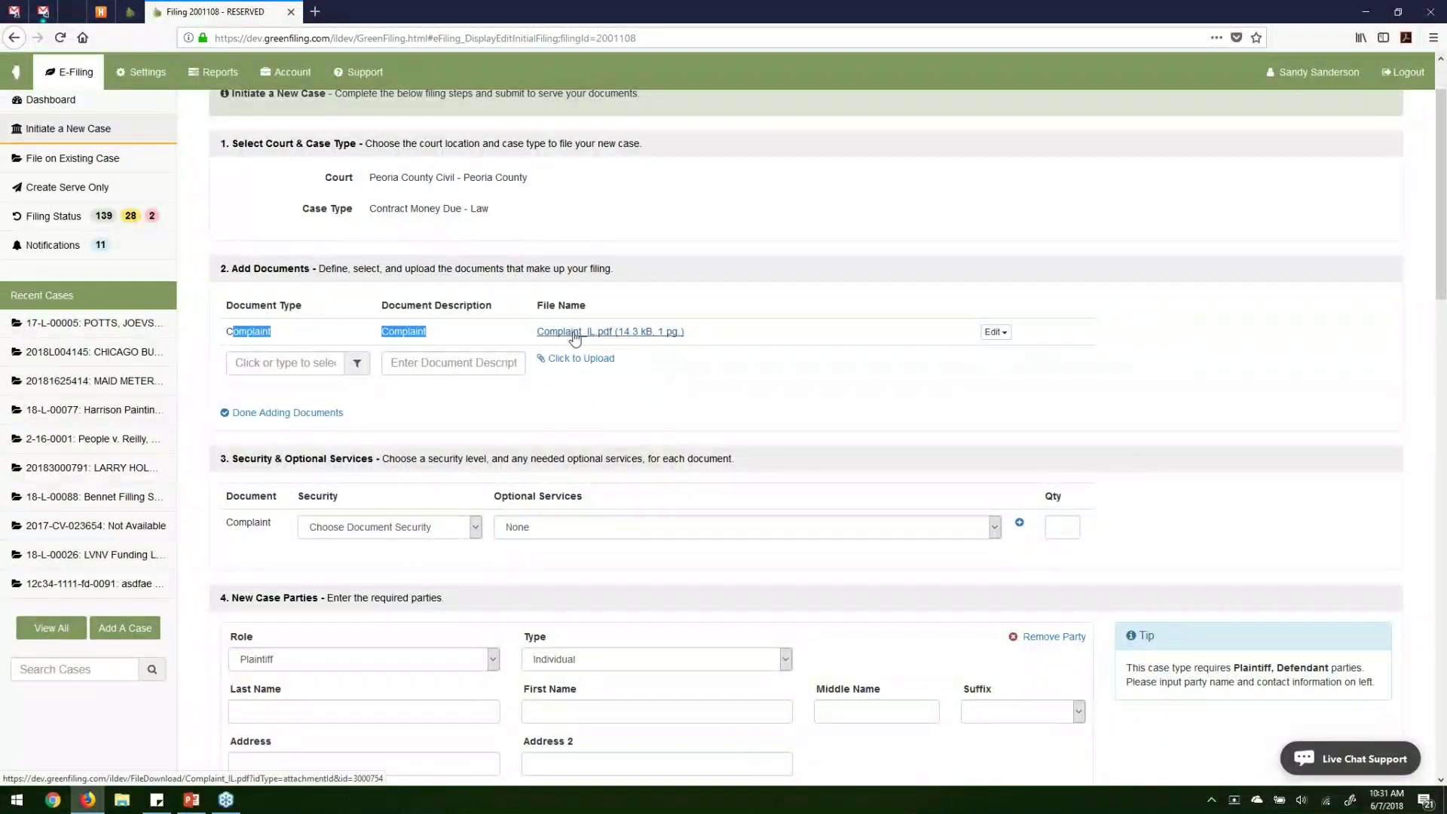
{"action": "left_click", "coordinate": [575, 337]}
{"action": "scroll", "coordinate": [595, 396], "scroll_direction": "down", "scroll_amount": 3}
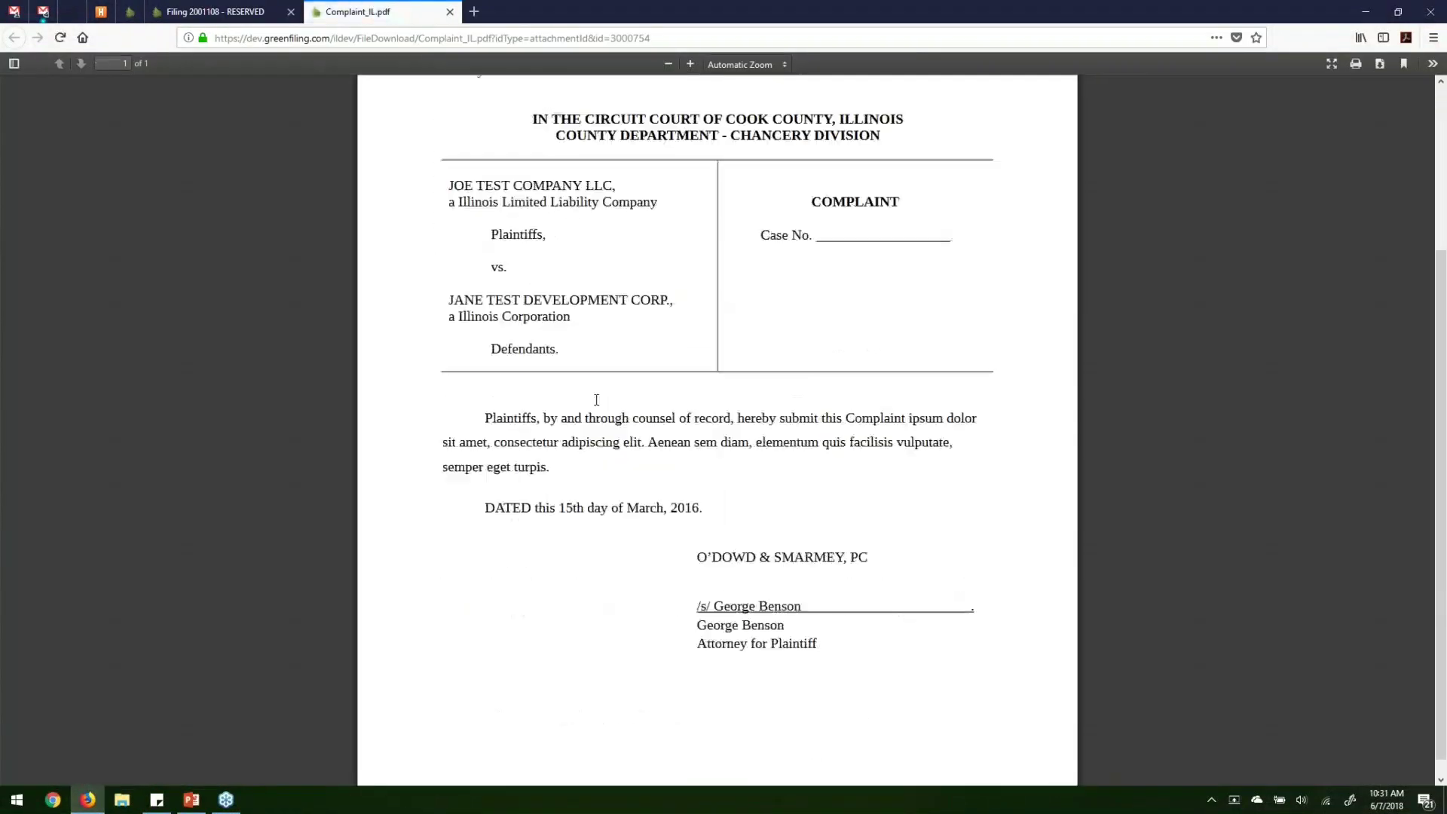
{"action": "scroll", "coordinate": [595, 400], "scroll_direction": "up", "scroll_amount": 4}
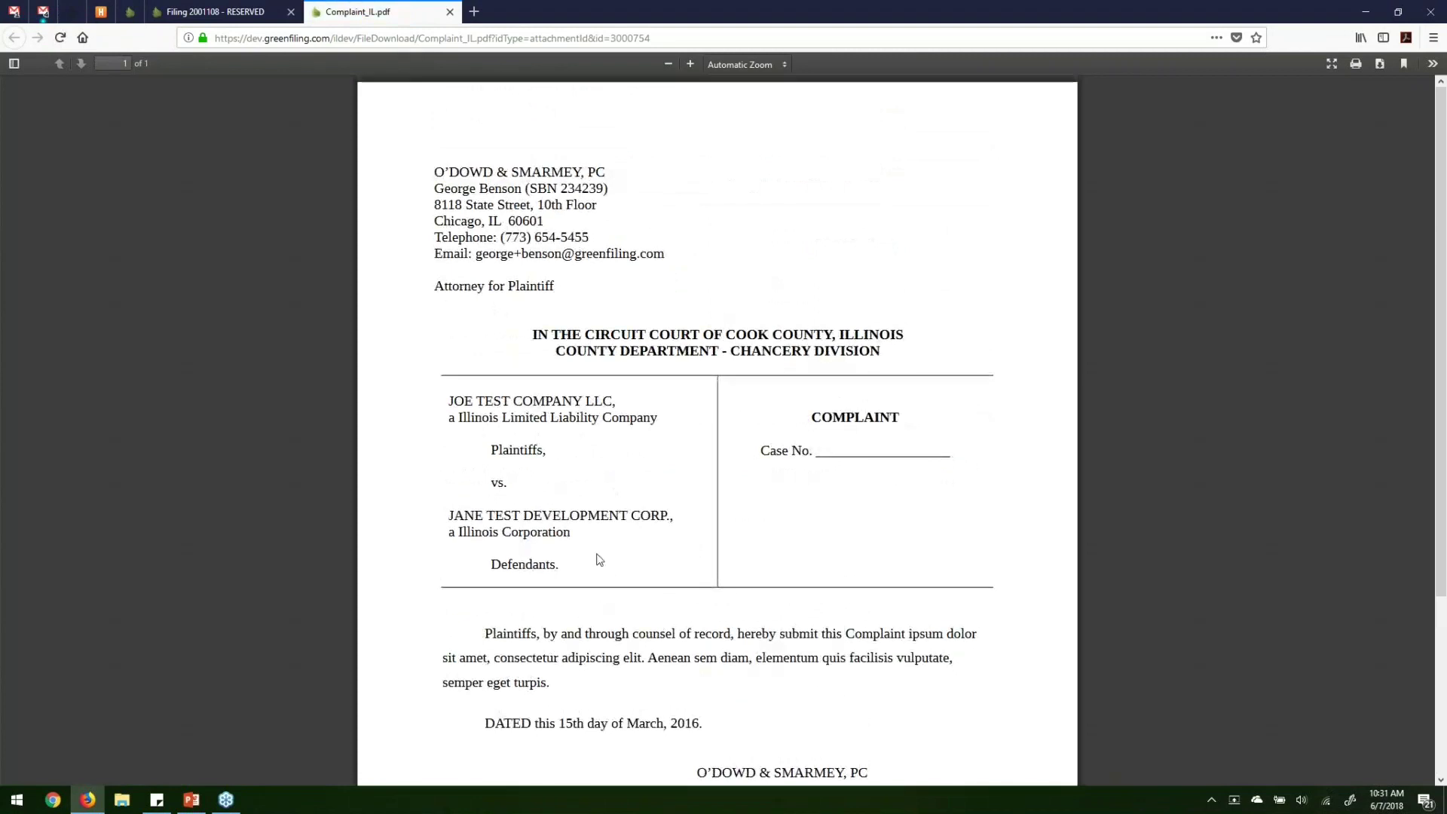
{"action": "scroll", "coordinate": [597, 558], "scroll_direction": "down", "scroll_amount": 3}
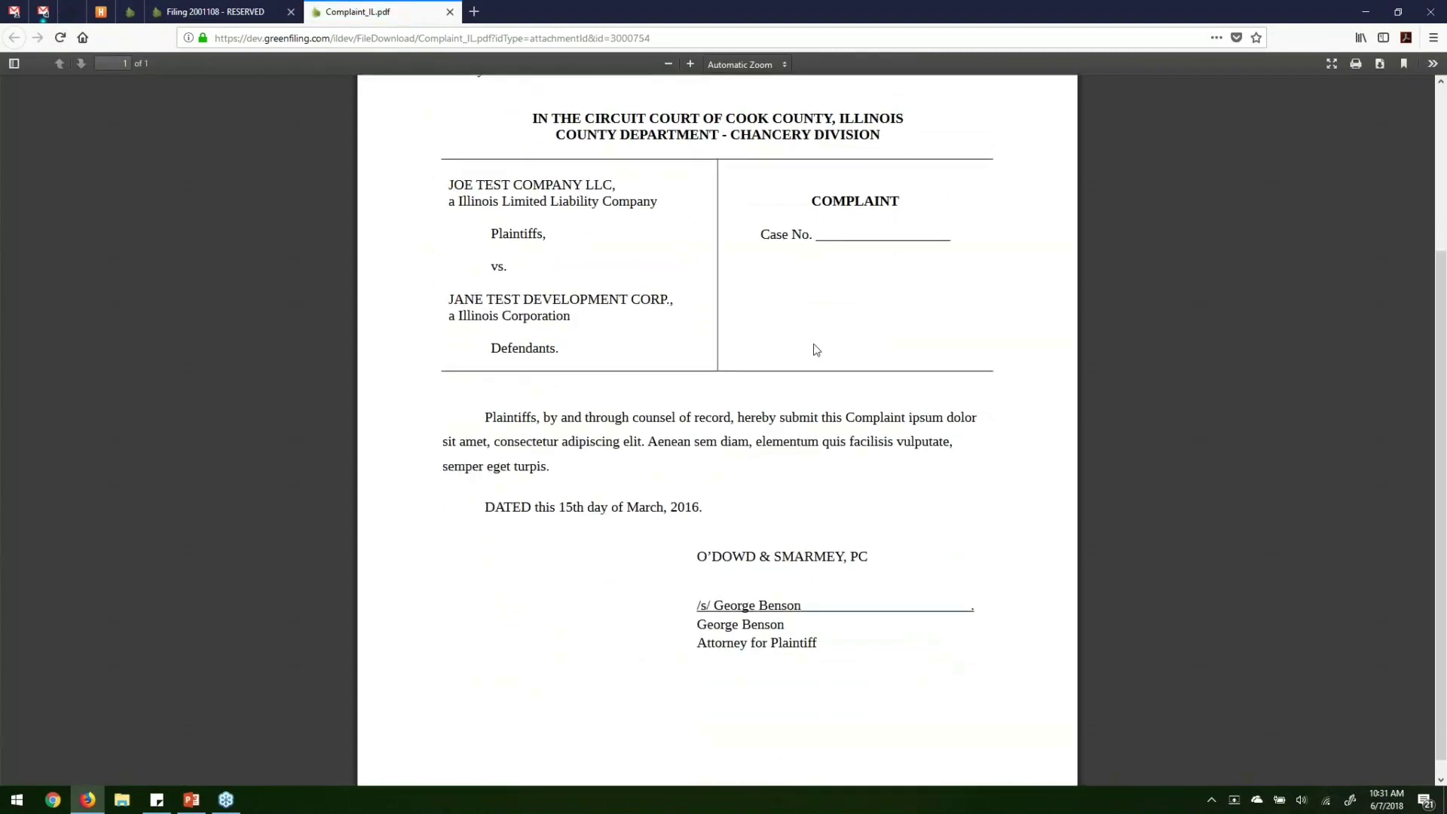
{"action": "left_click", "coordinate": [450, 13]}
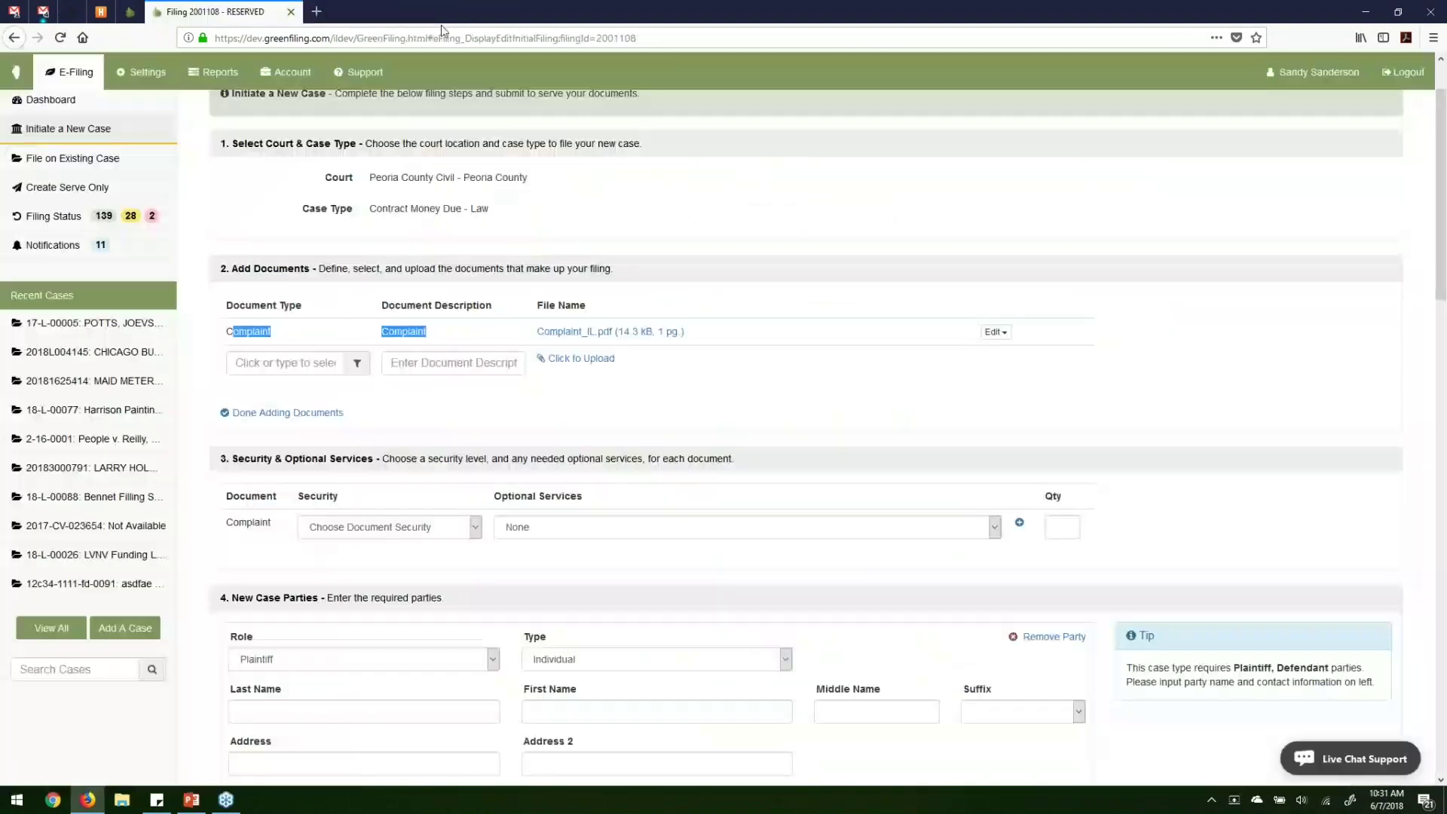
Add a second document of type Notice described as 'Notice of Claim'.
{"action": "left_click", "coordinate": [498, 398]}
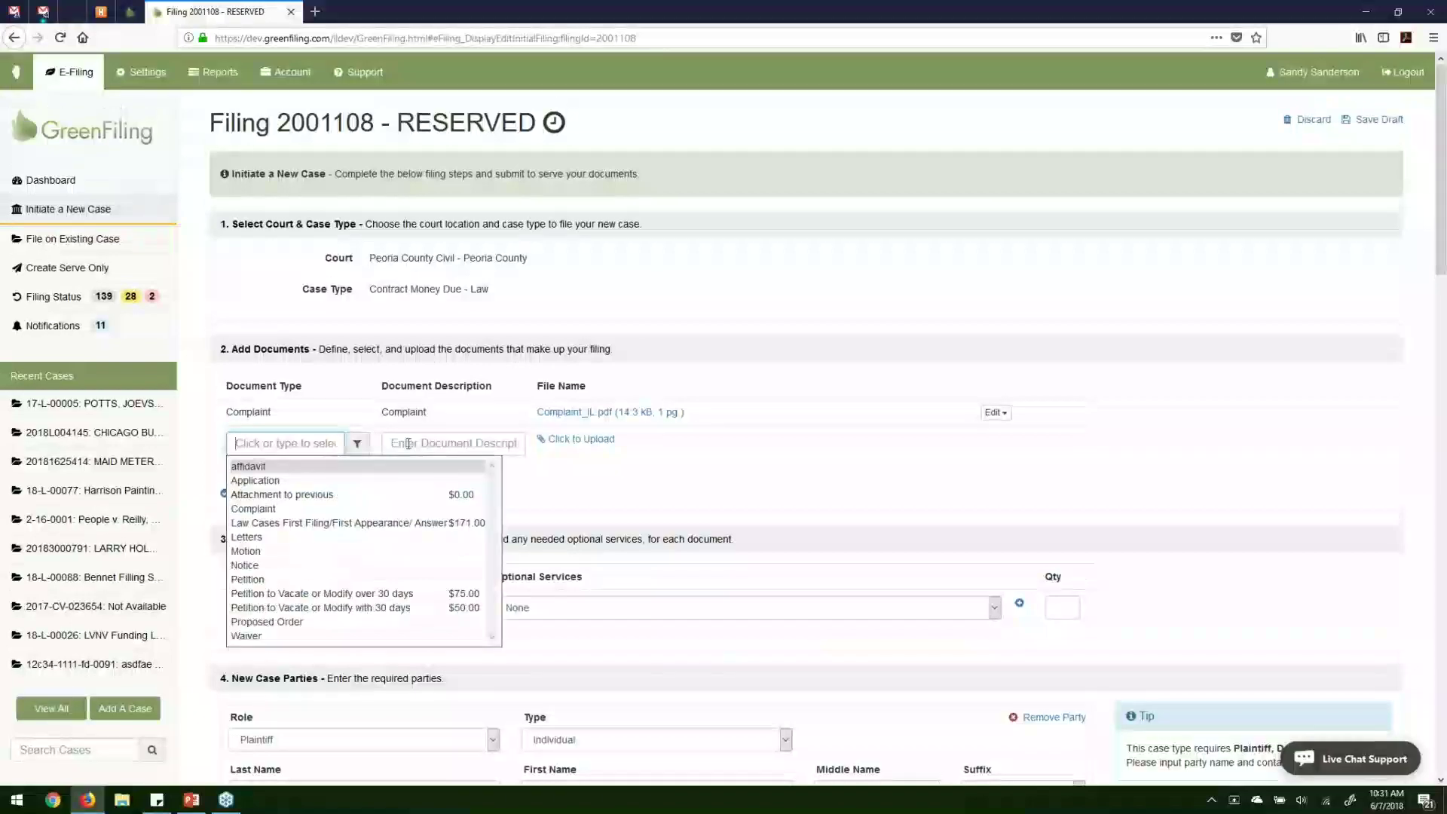
{"action": "left_click", "coordinate": [452, 442]}
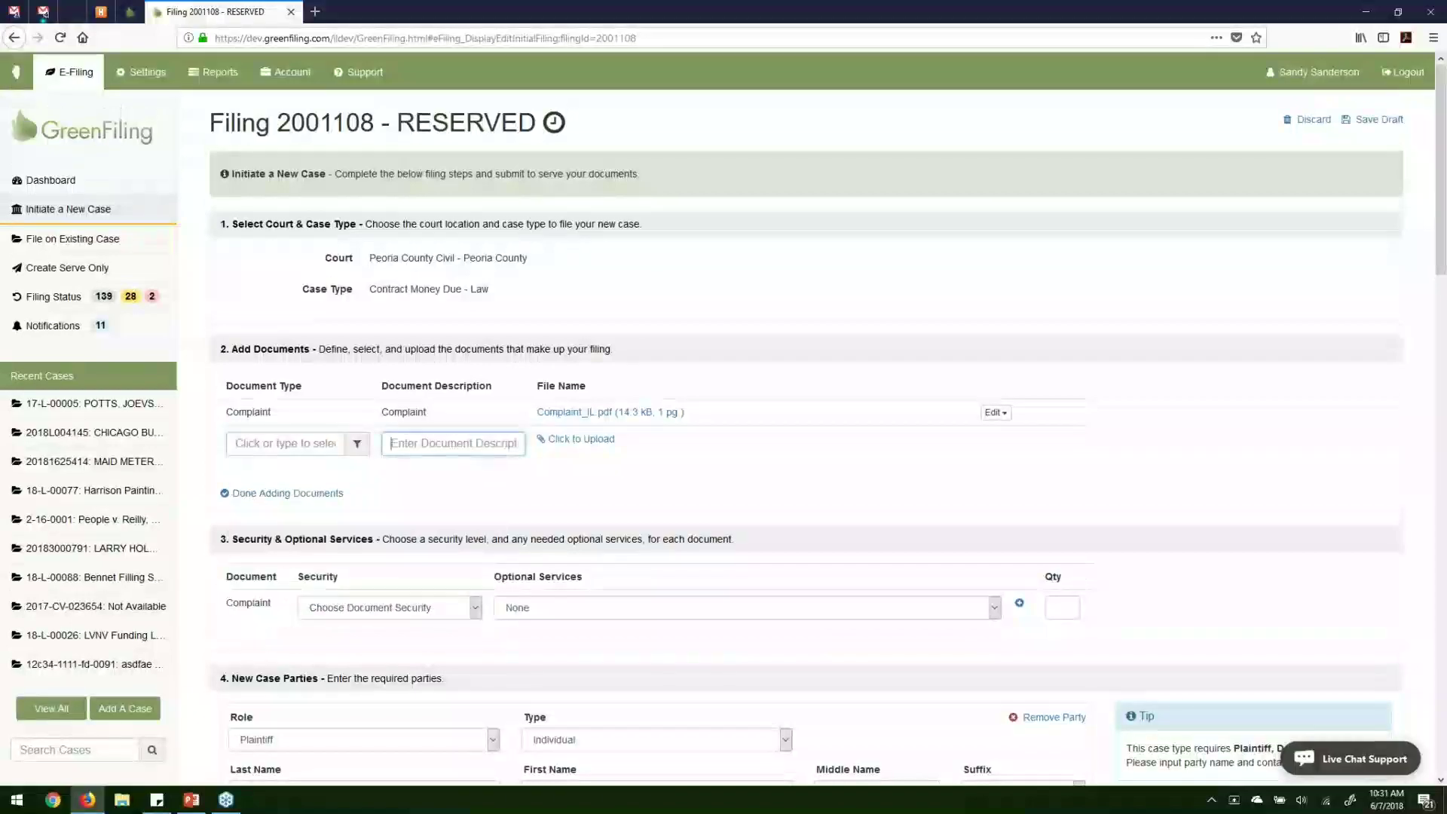
{"action": "left_click", "coordinate": [424, 441]}
{"action": "left_click", "coordinate": [320, 444]}
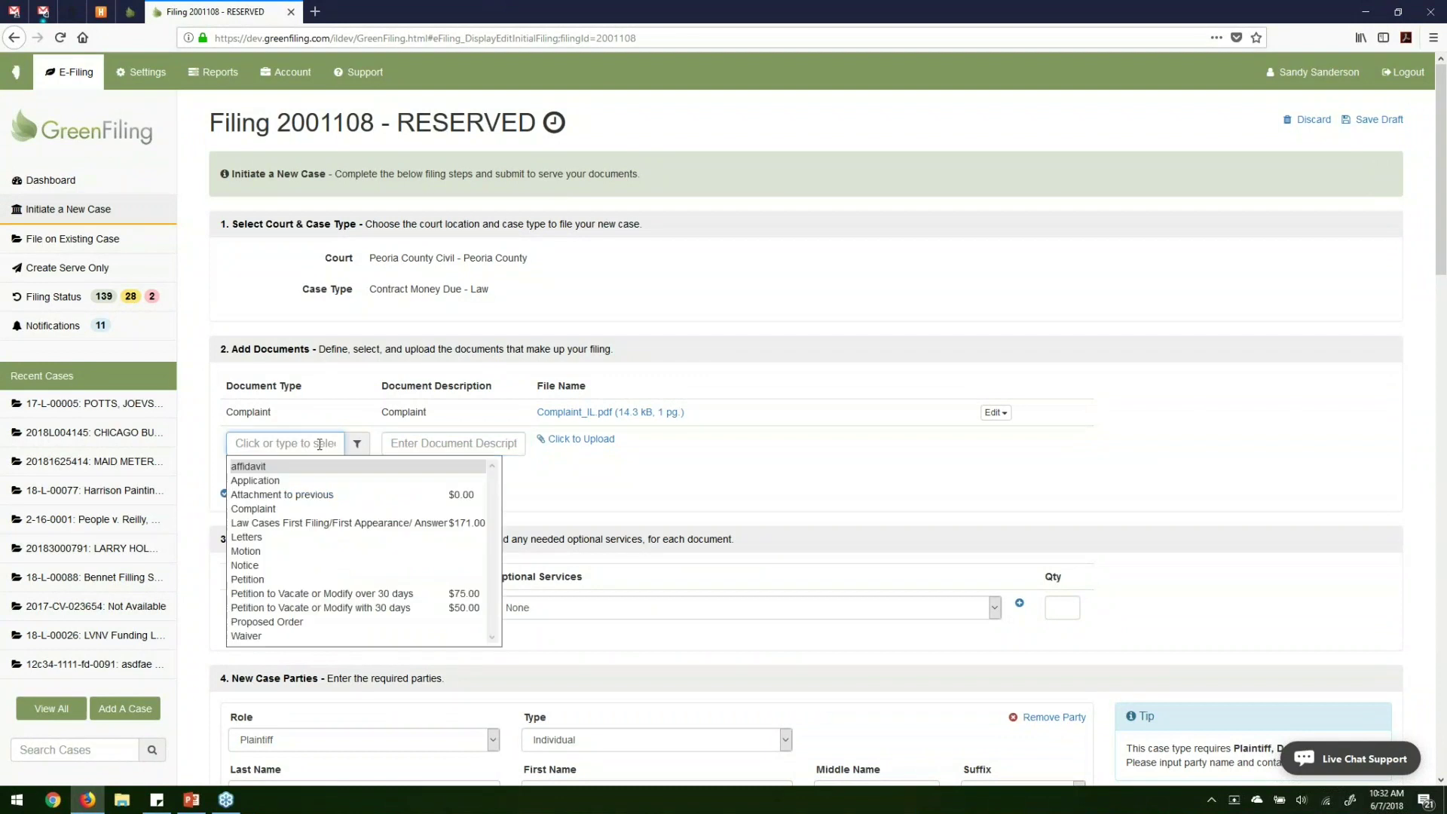
{"action": "type", "text": "Not"}
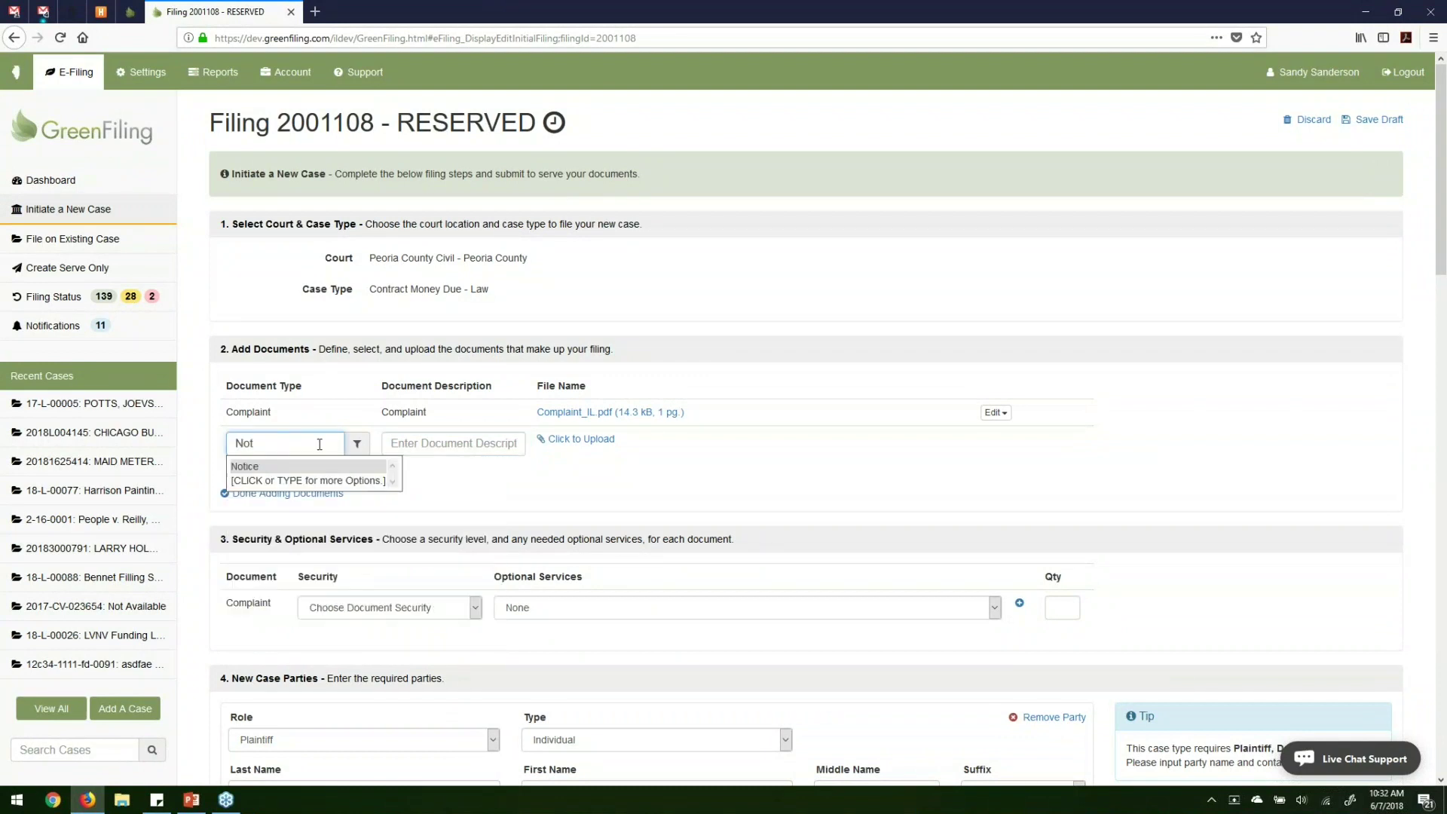
{"action": "key", "text": "Tab"}
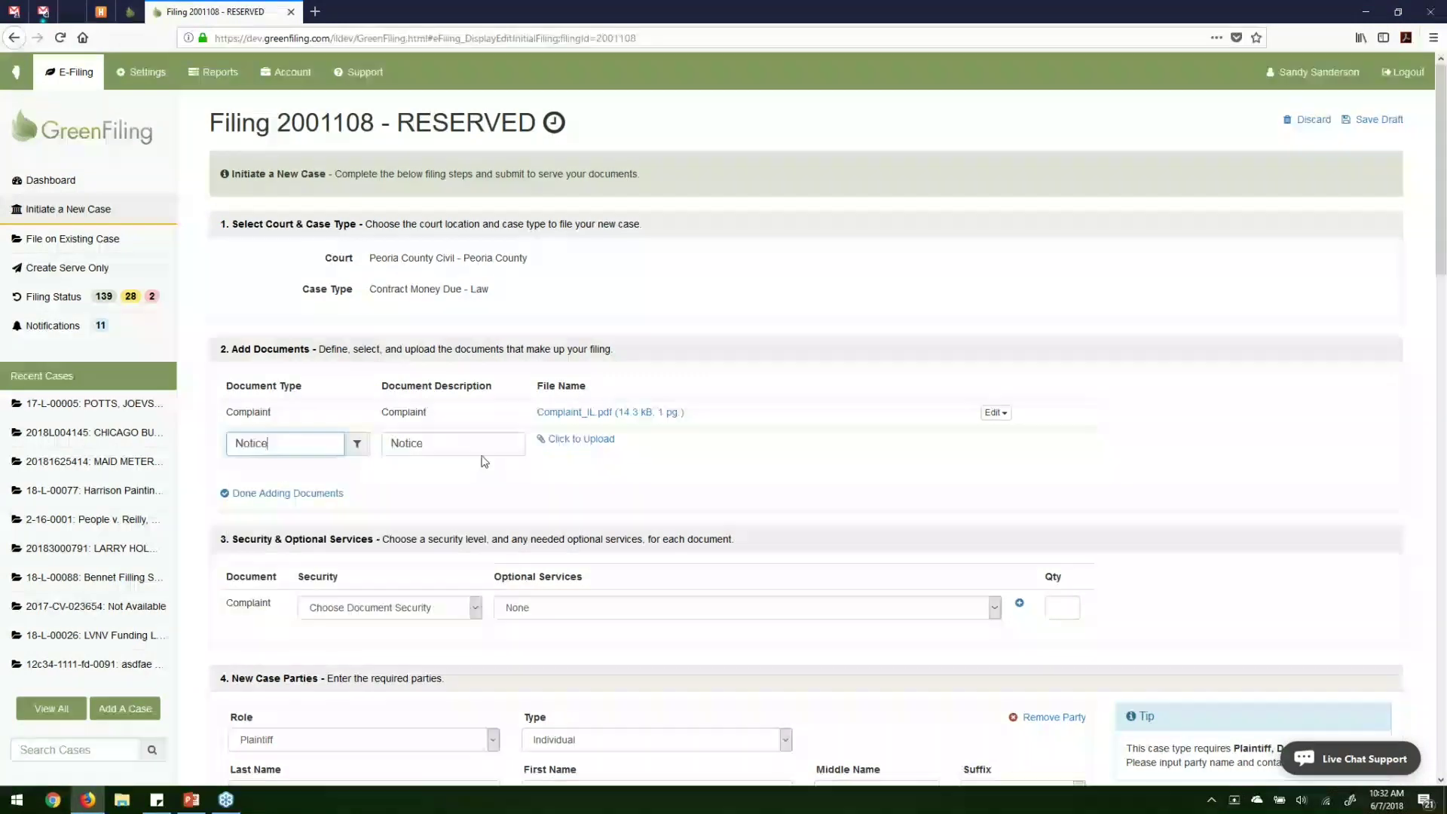
{"action": "type", "text": "of Claim"}
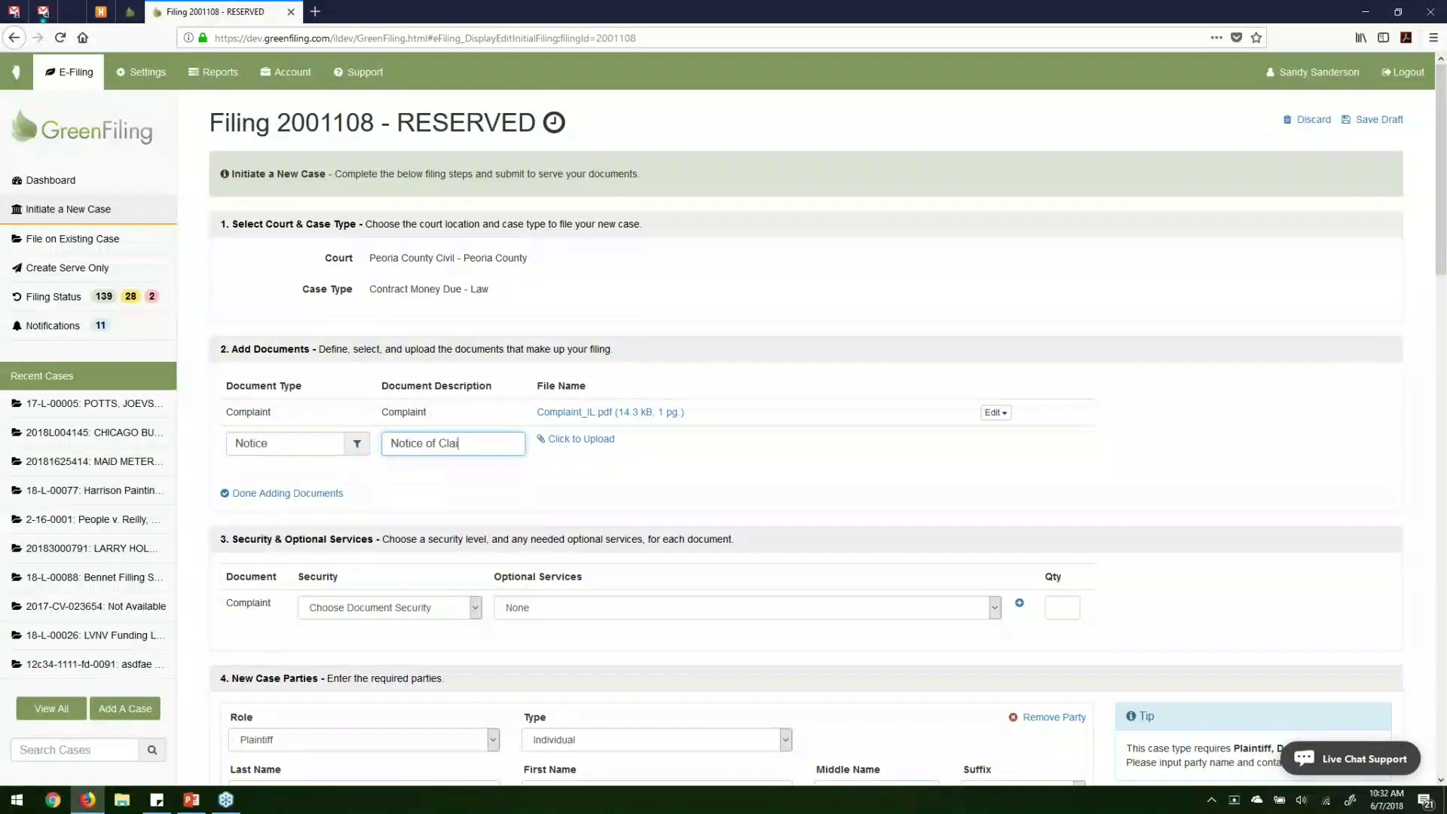
Attach Motion.pdf to the Notice document and finish adding documents.
{"action": "left_click", "coordinate": [576, 439]}
{"action": "scroll", "coordinate": [540, 527], "scroll_direction": "down", "scroll_amount": 5}
{"action": "scroll", "coordinate": [539, 539], "scroll_direction": "down", "scroll_amount": 1}
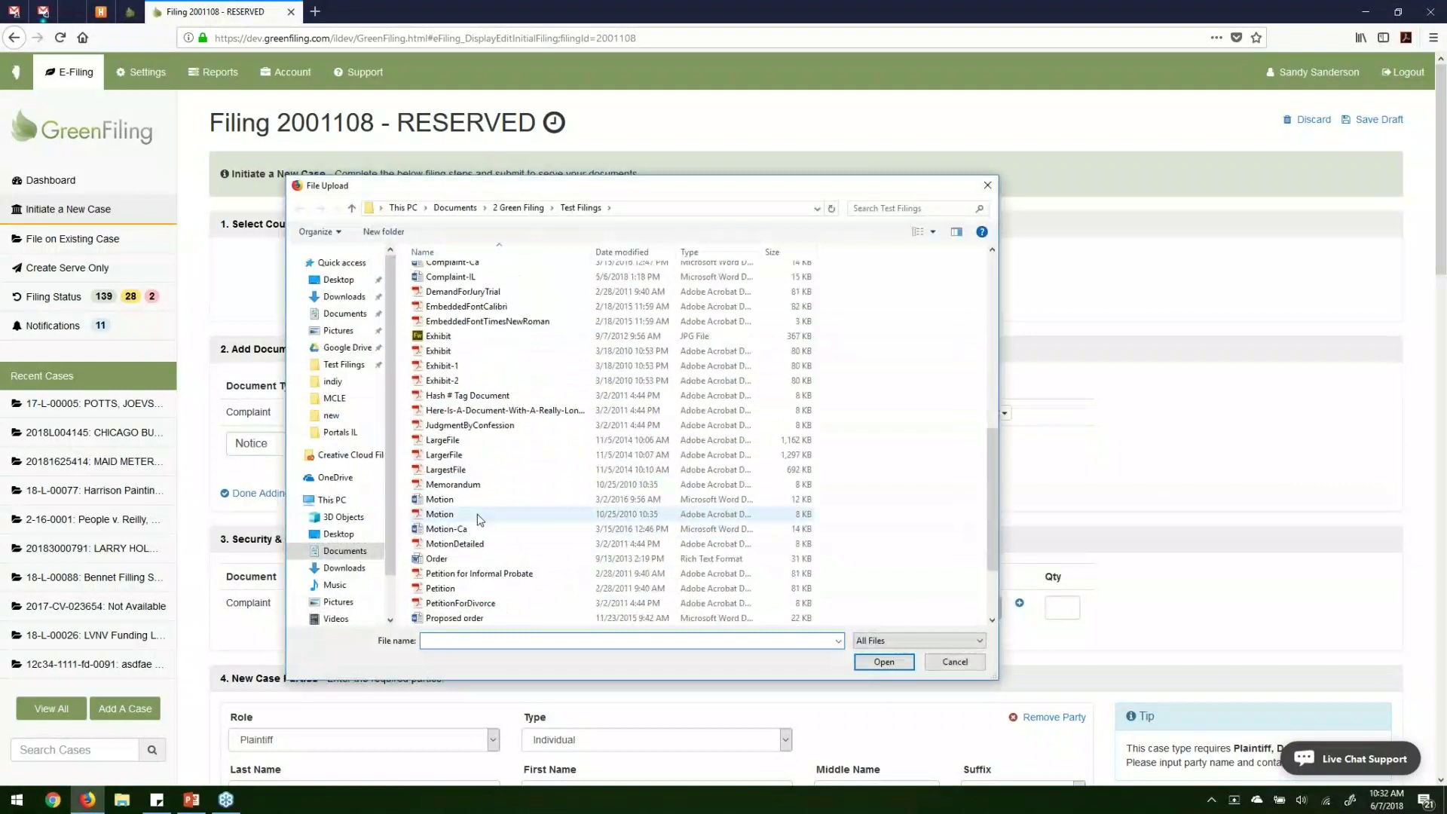
{"action": "double_click", "coordinate": [482, 516]}
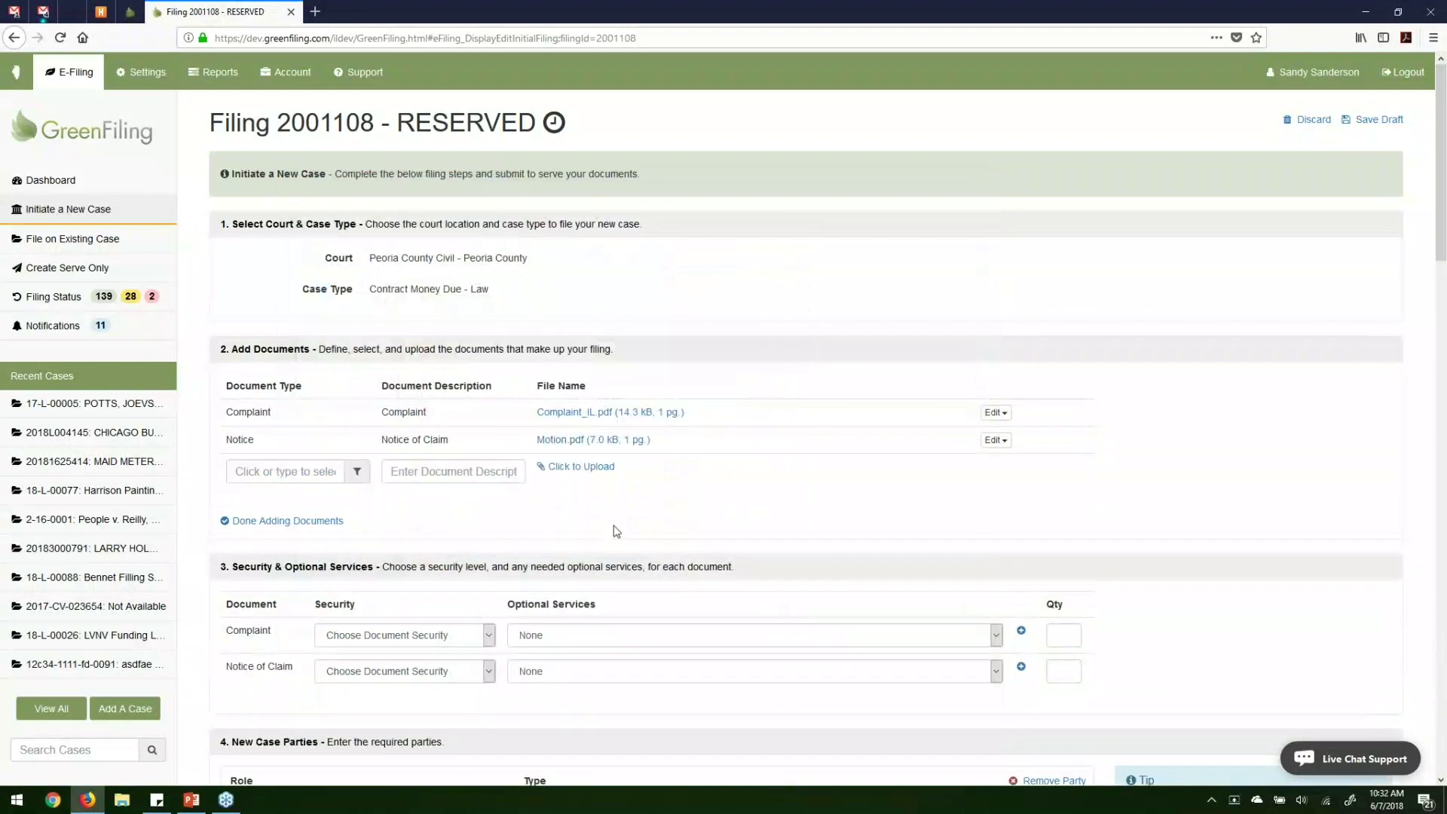
{"action": "left_click", "coordinate": [289, 469]}
{"action": "left_click", "coordinate": [440, 471]}
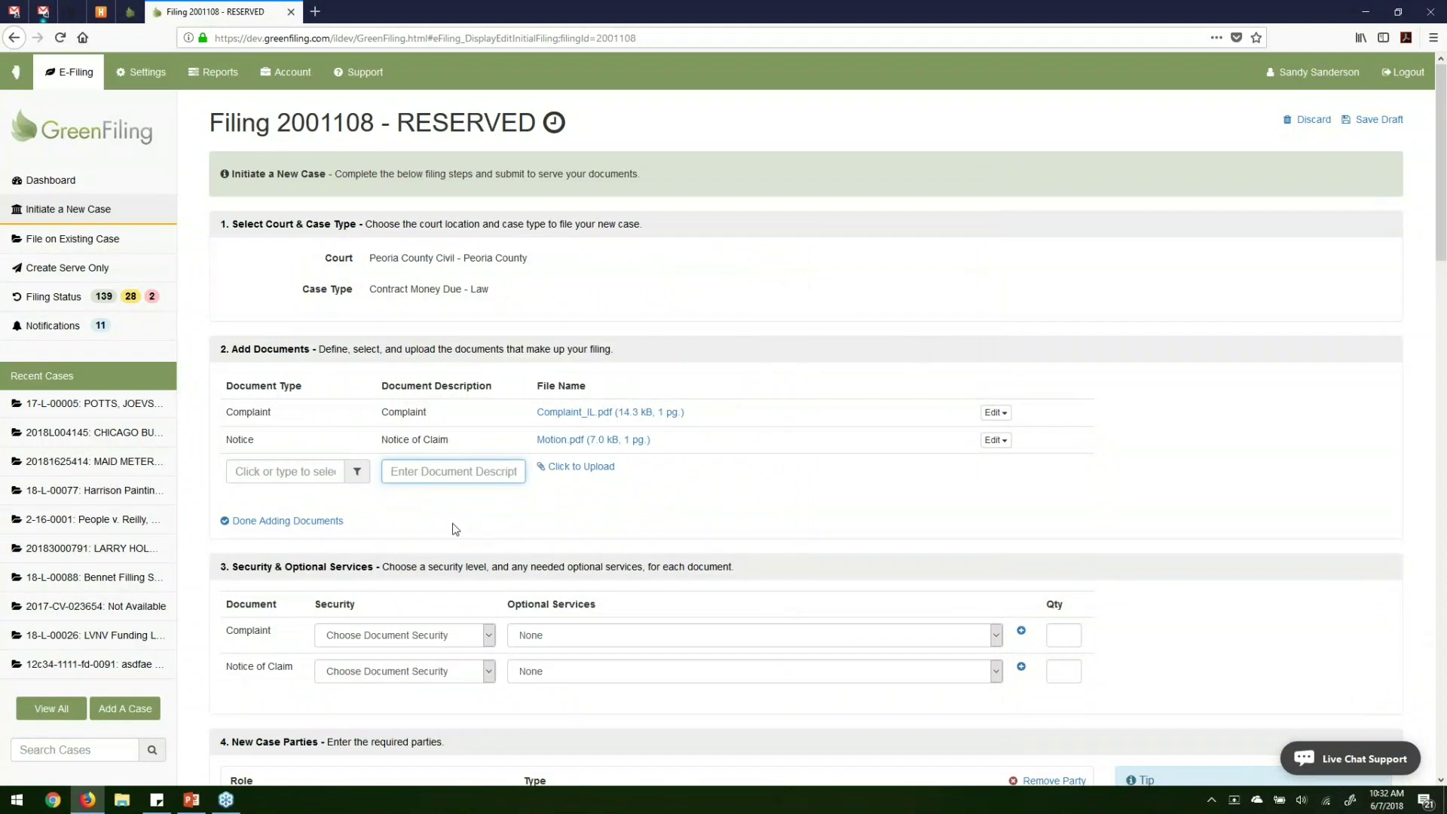
{"action": "left_click", "coordinate": [305, 521]}
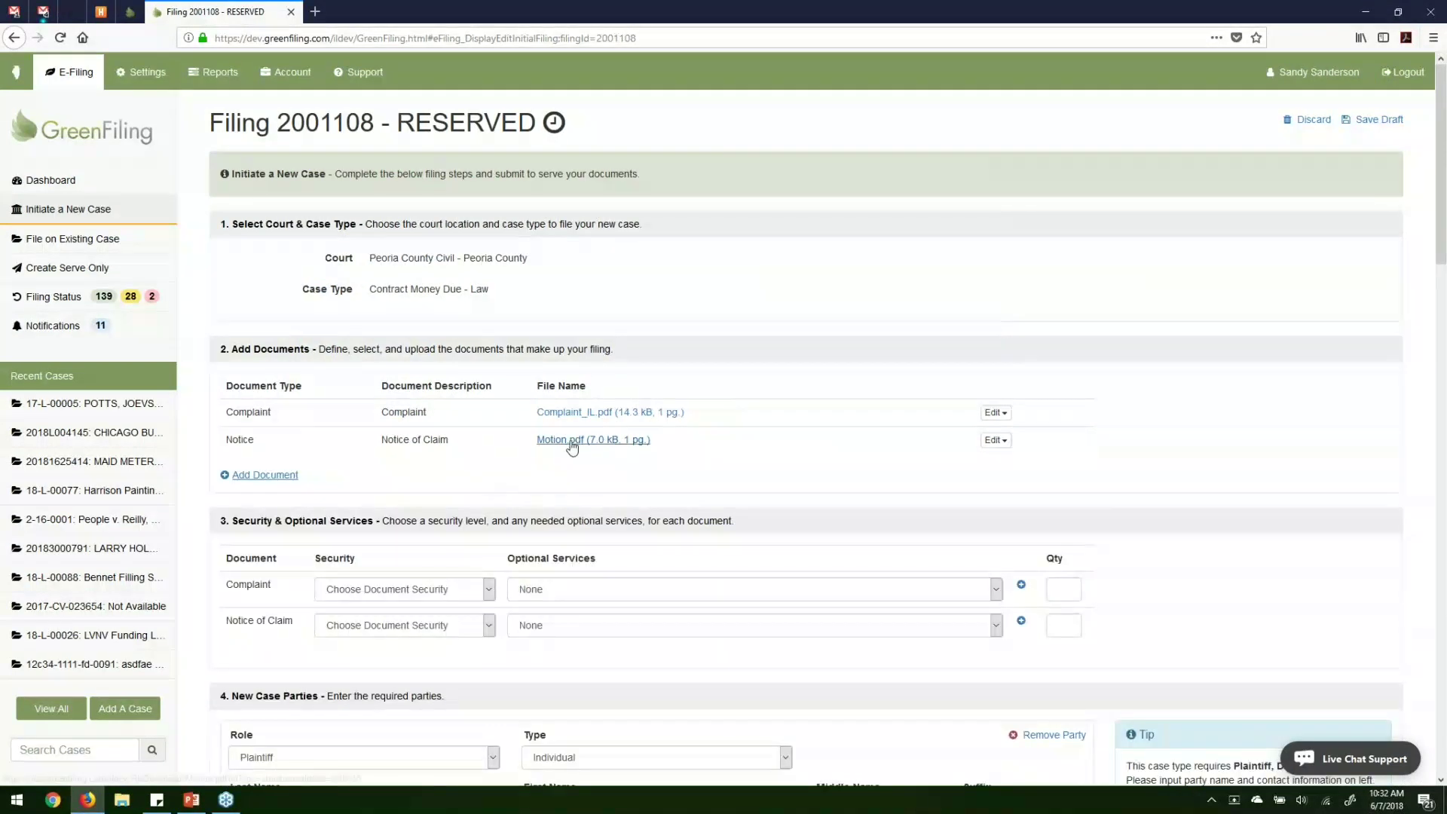
Set Security to Non-Confidential for both the Complaint and the Notice of Claim.
{"action": "scroll", "coordinate": [490, 482], "scroll_direction": "down", "scroll_amount": 3}
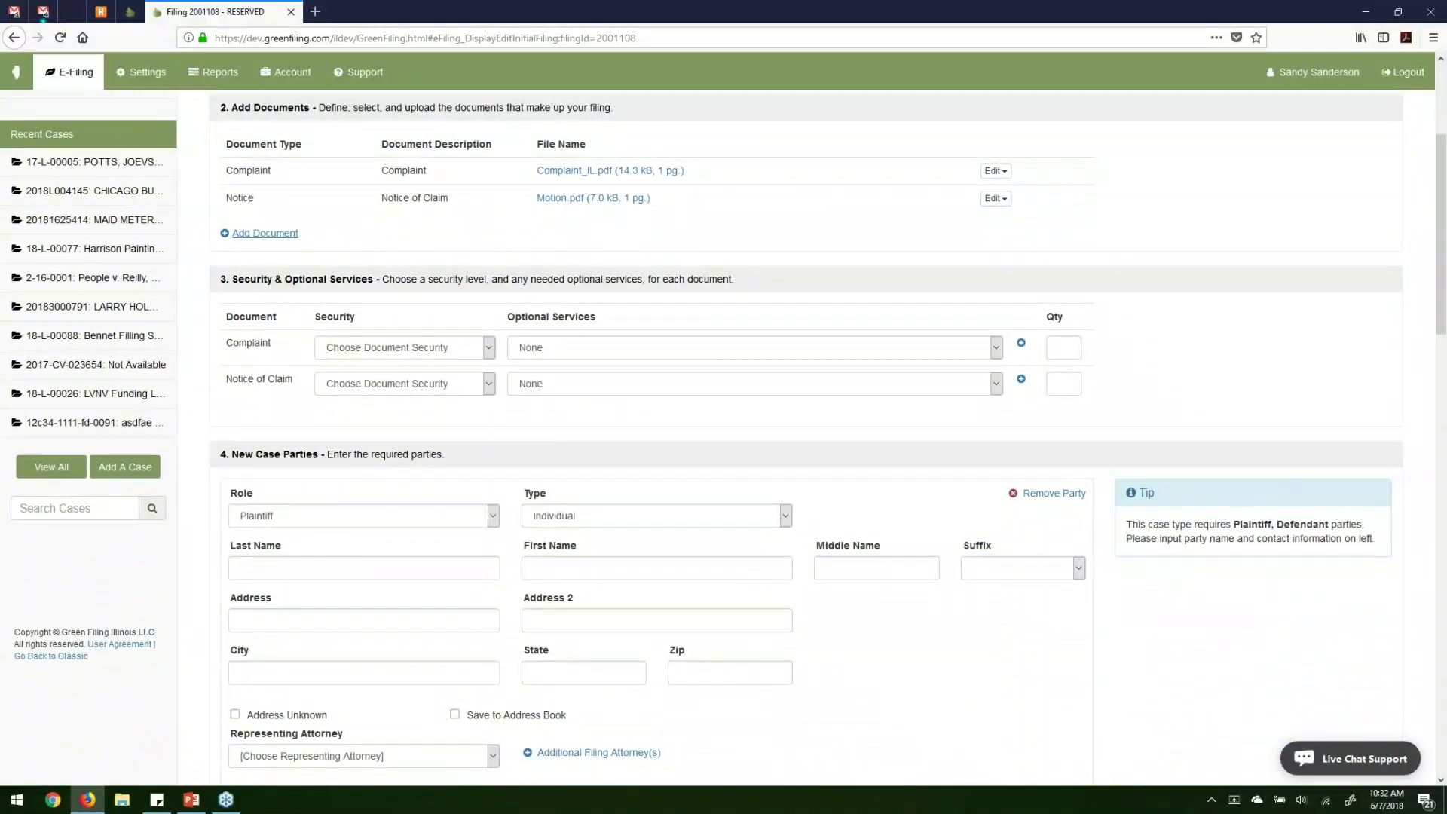
{"action": "left_click", "coordinate": [426, 345]}
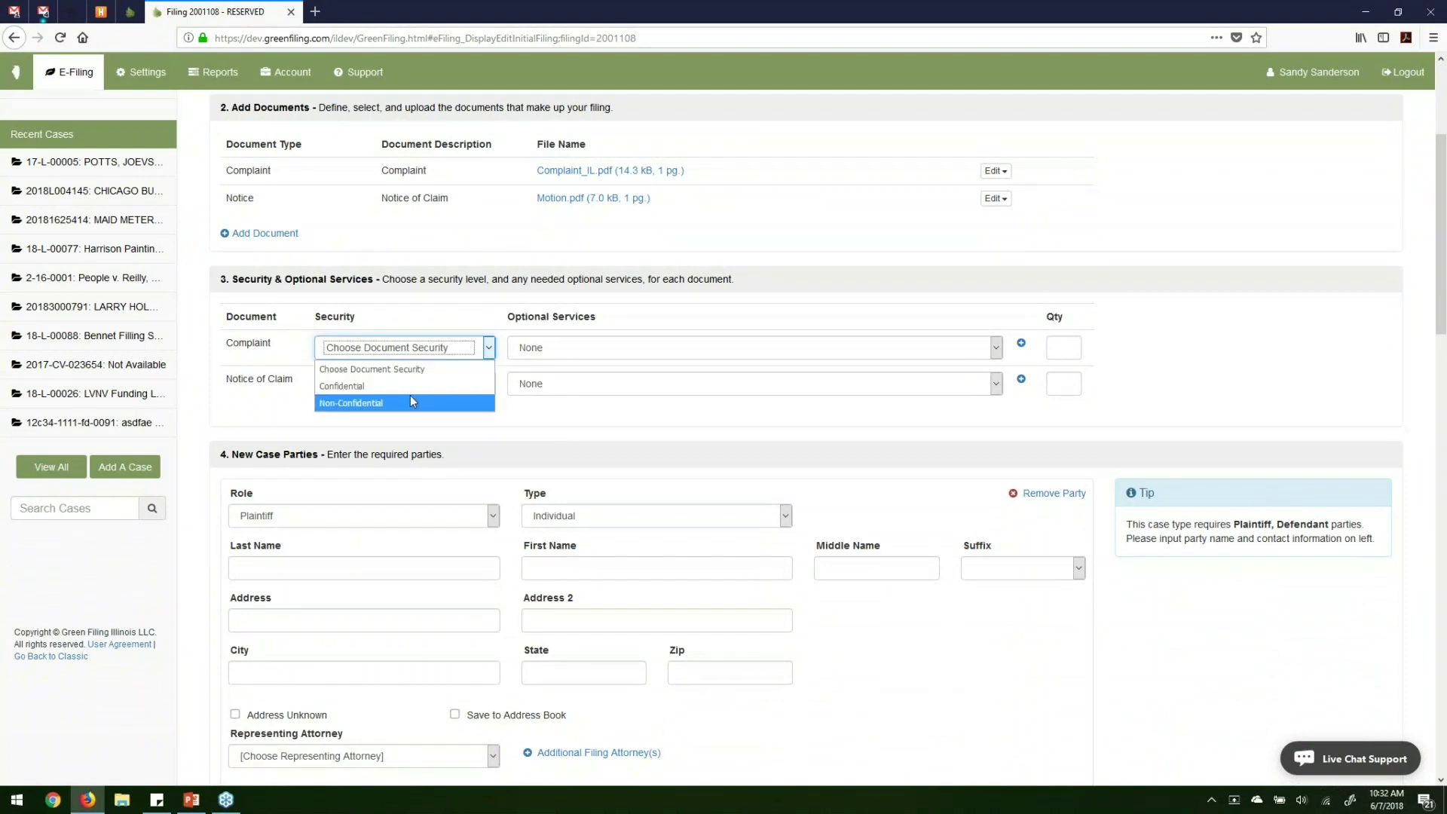
{"action": "left_click", "coordinate": [411, 403]}
{"action": "left_click", "coordinate": [419, 383]}
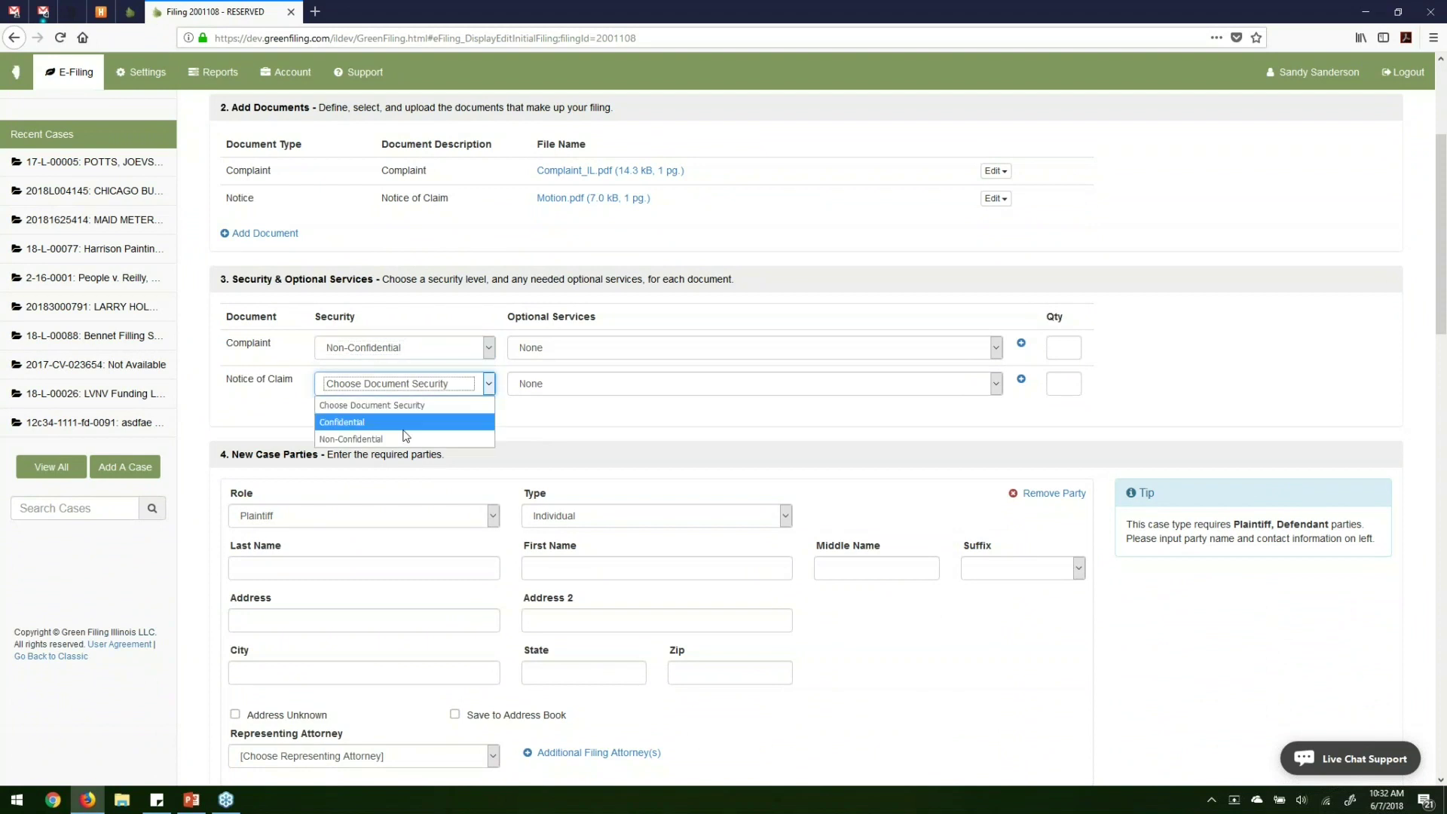
{"action": "left_click", "coordinate": [399, 435]}
{"action": "left_click", "coordinate": [520, 434]}
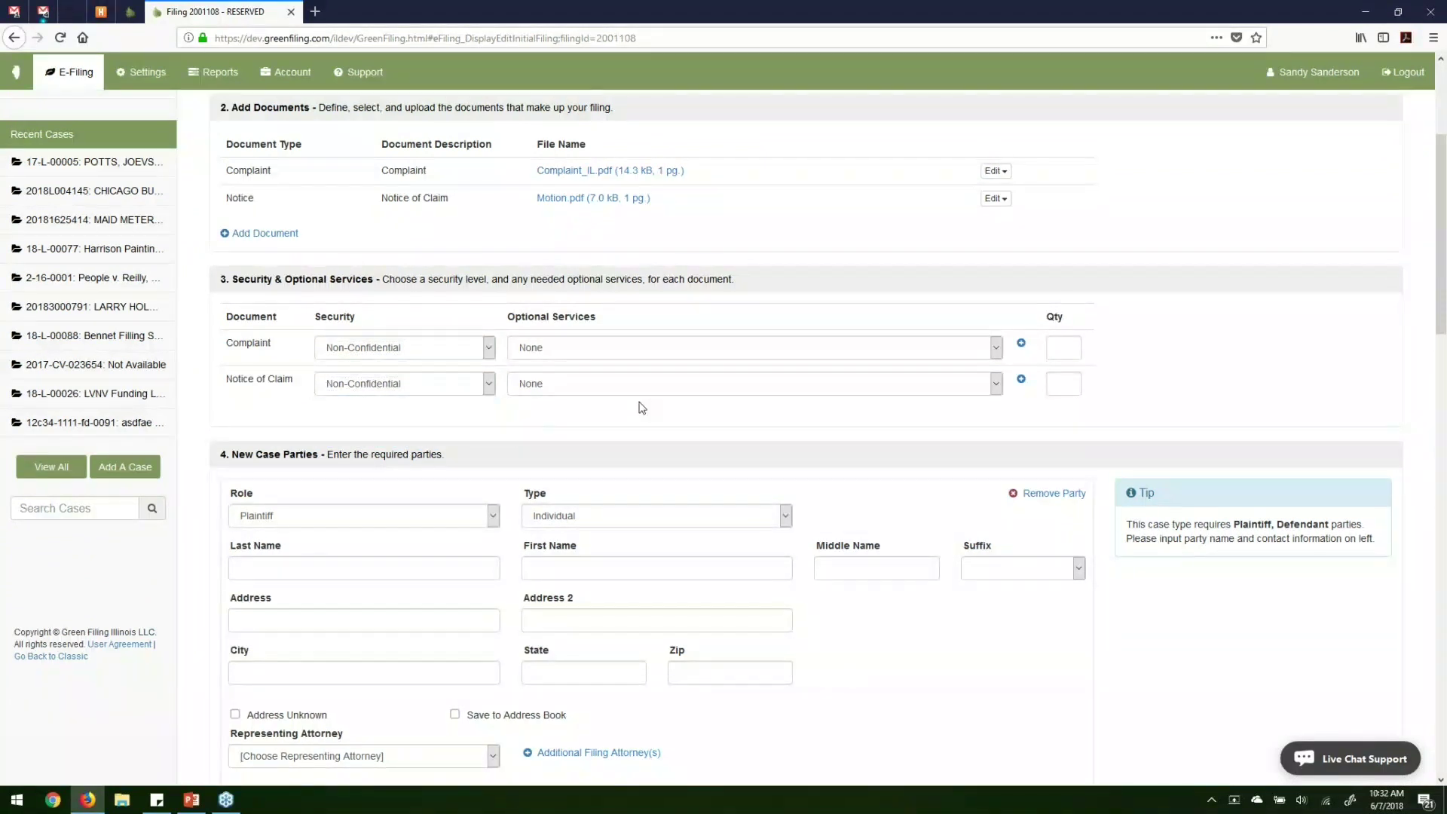
{"action": "left_click", "coordinate": [710, 346]}
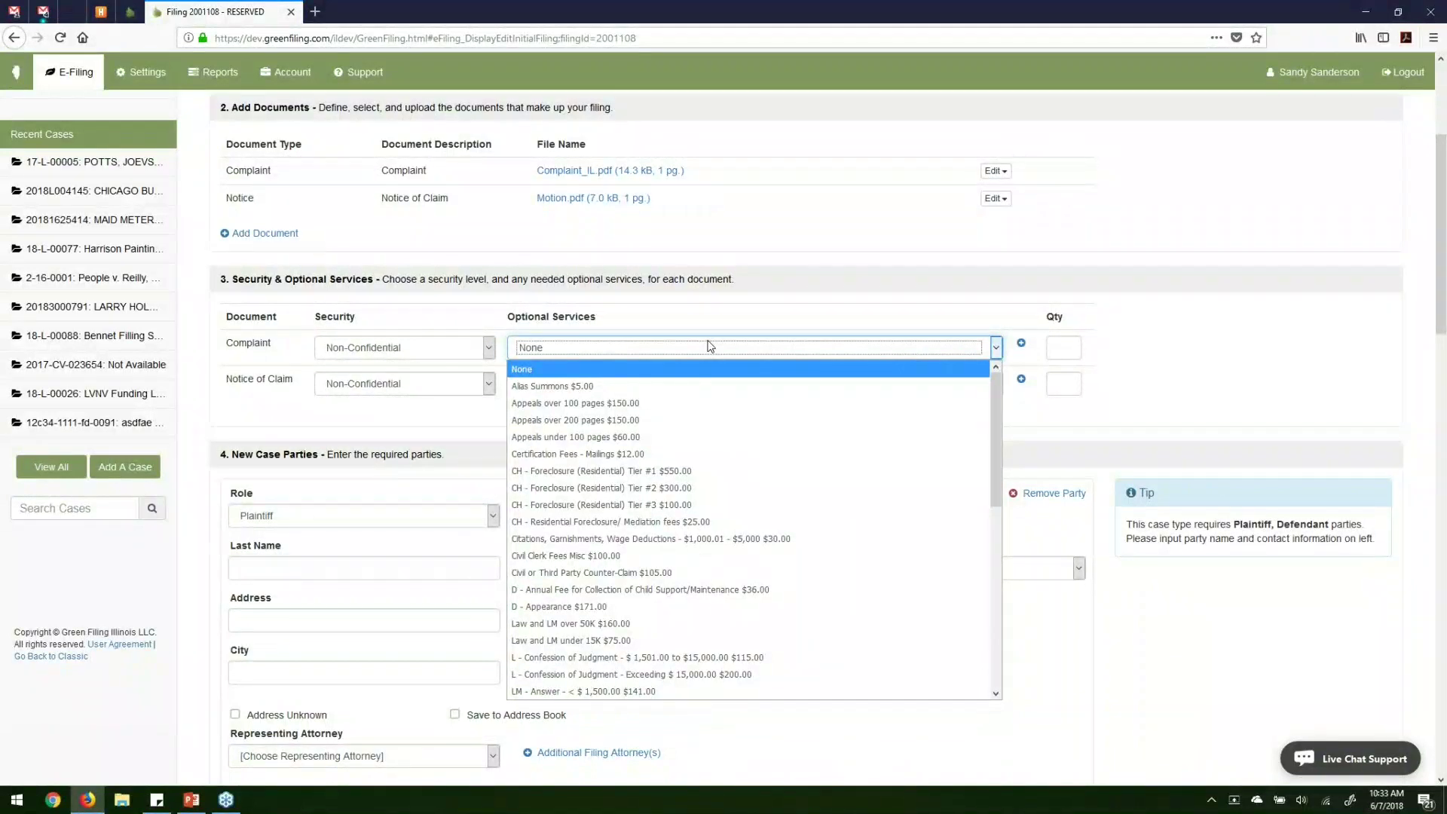
Keep None as the optional service for both documents and scroll to New Case Parties.
{"action": "left_click", "coordinate": [573, 369]}
{"action": "left_click", "coordinate": [589, 384]}
{"action": "left_click", "coordinate": [584, 400]}
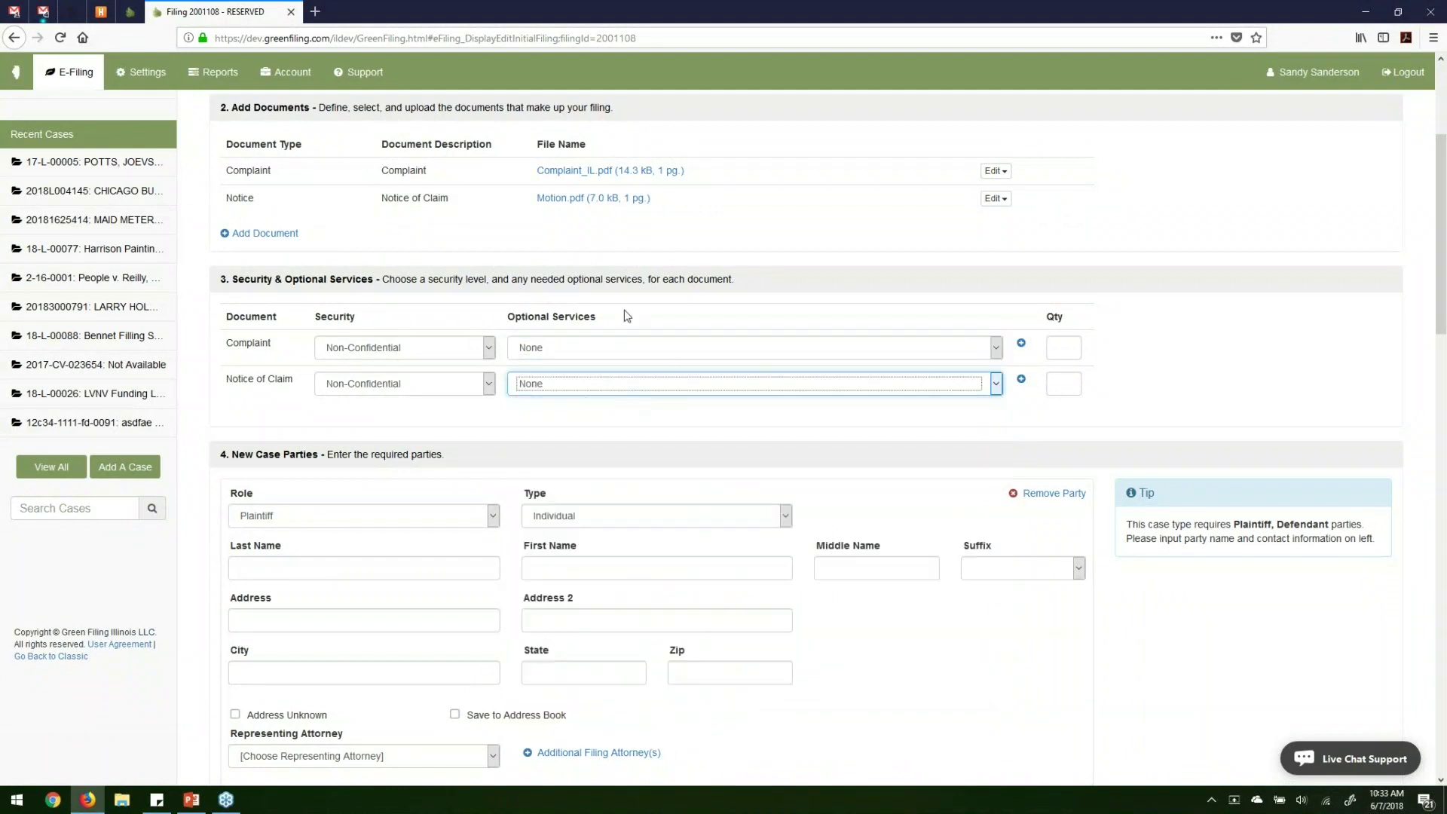
{"action": "left_click", "coordinate": [611, 419]}
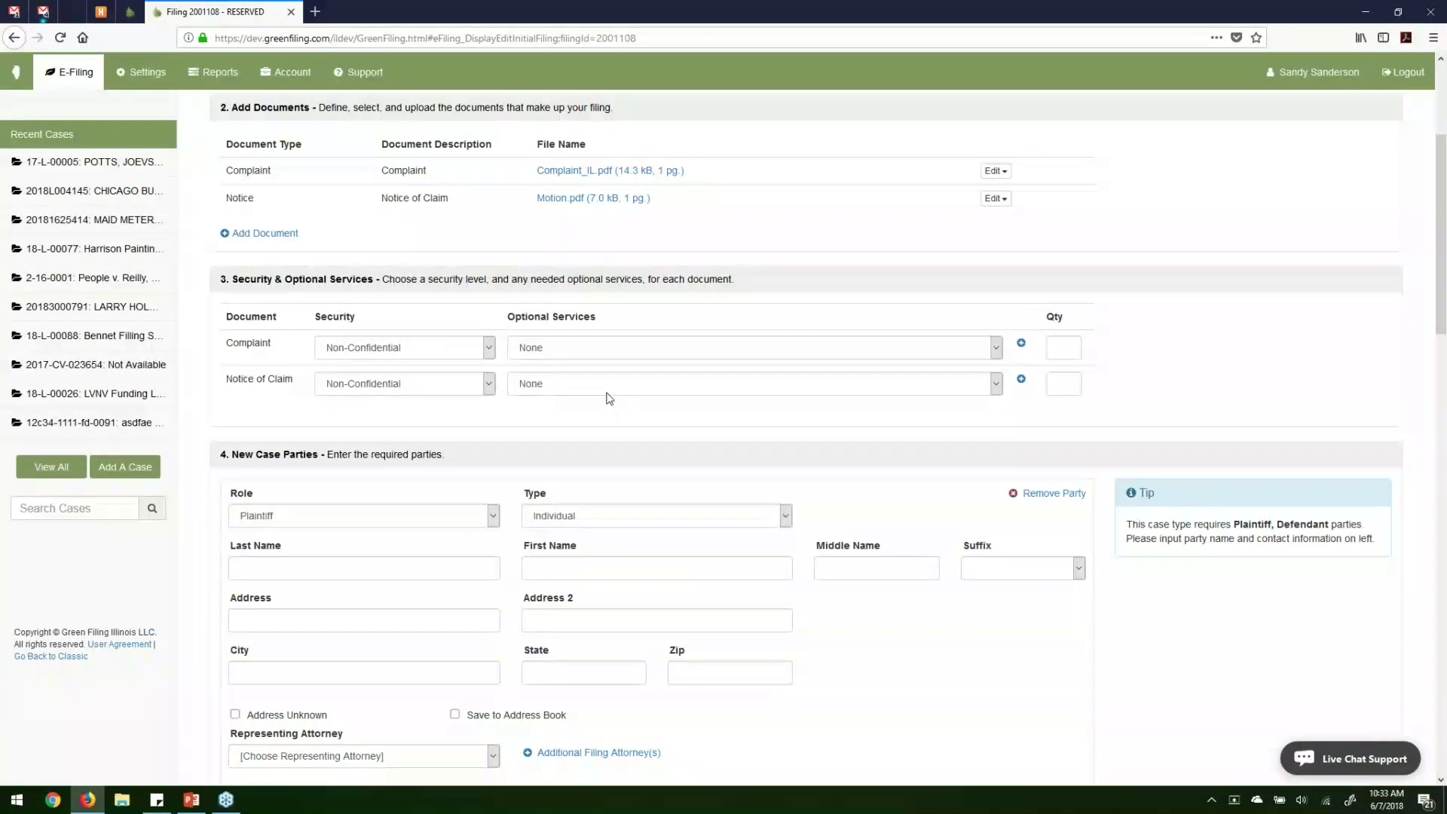
{"action": "scroll", "coordinate": [610, 398], "scroll_direction": "down", "scroll_amount": 4}
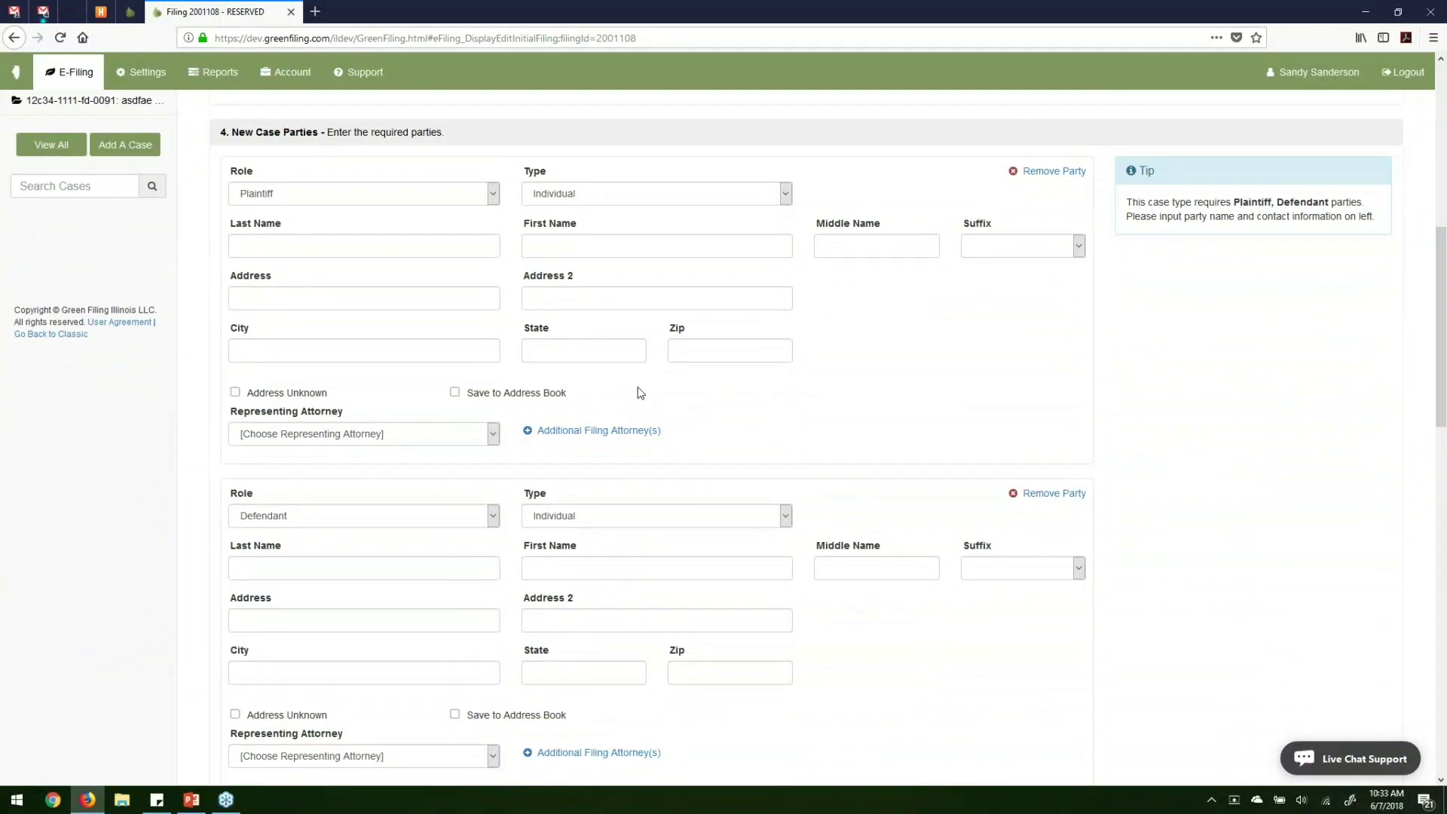
Make the plaintiff a Business with company name 'Atlas Service Inc.'.
{"action": "left_click_drag", "start_coordinate": [1125, 202], "coordinate": [1373, 230]}
{"action": "left_click", "coordinate": [1233, 276]}
{"action": "left_click", "coordinate": [631, 199]}
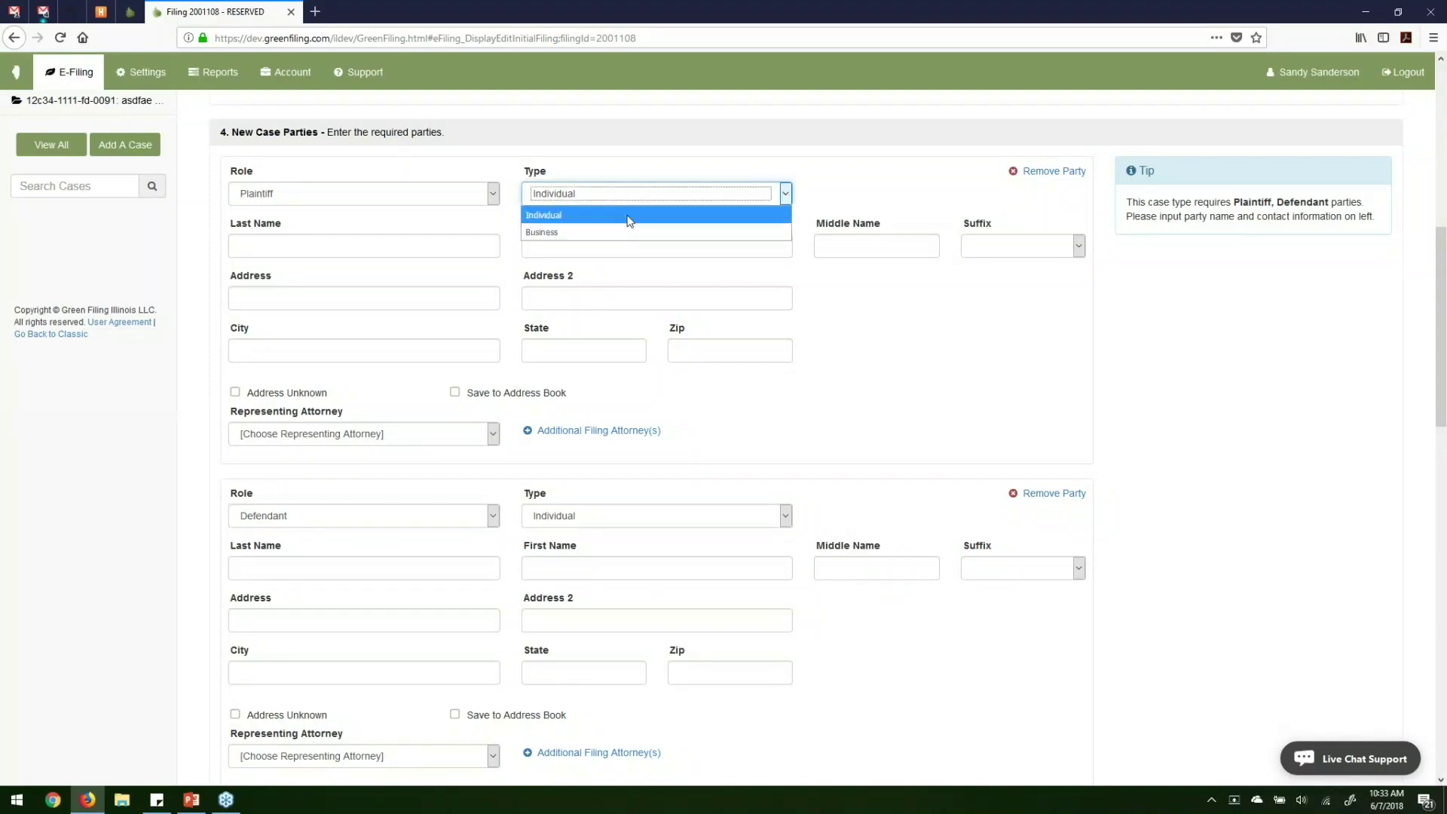
{"action": "left_click", "coordinate": [621, 232]}
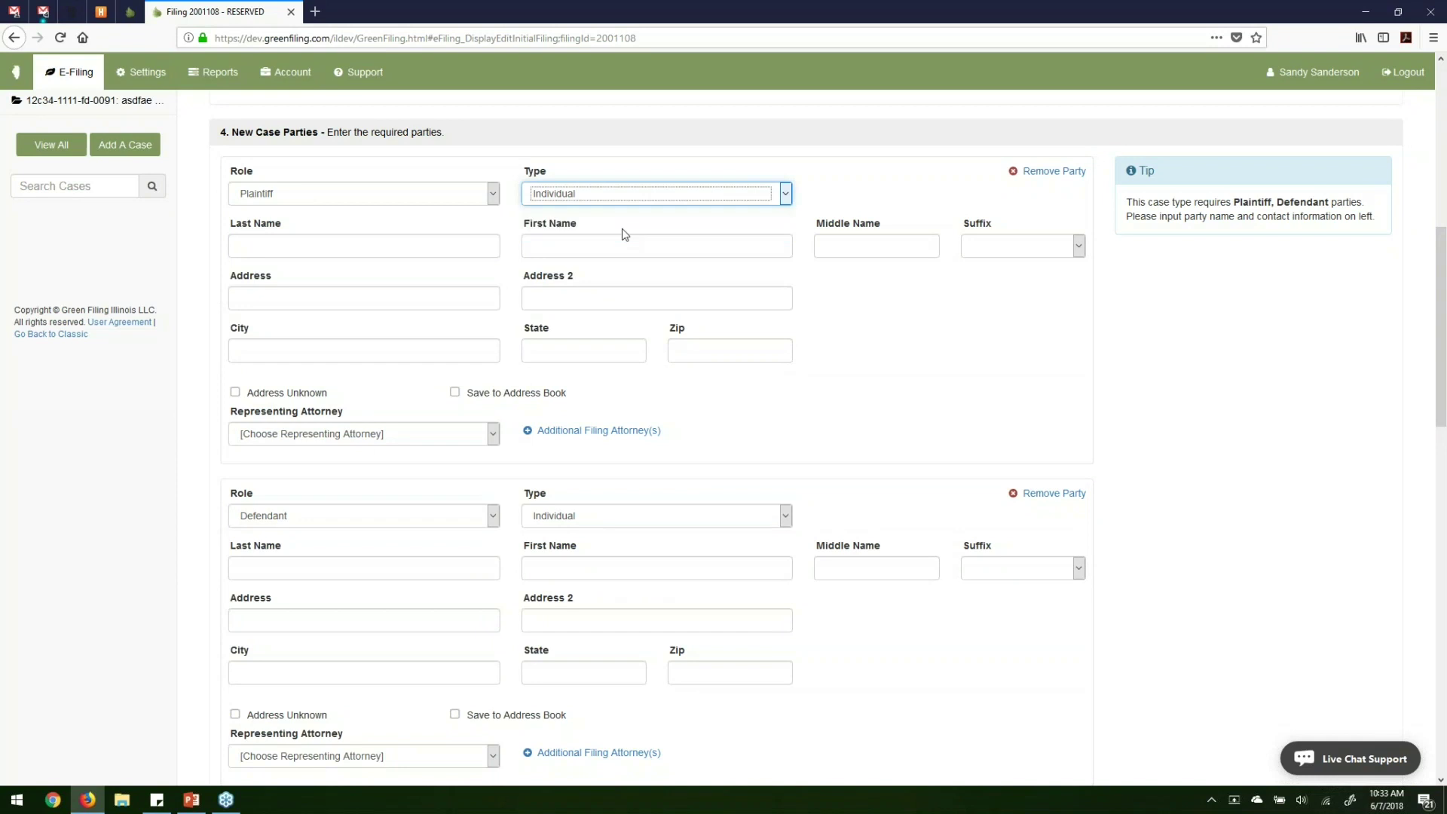
{"action": "left_click", "coordinate": [403, 247]}
{"action": "type", "text": "Atl"}
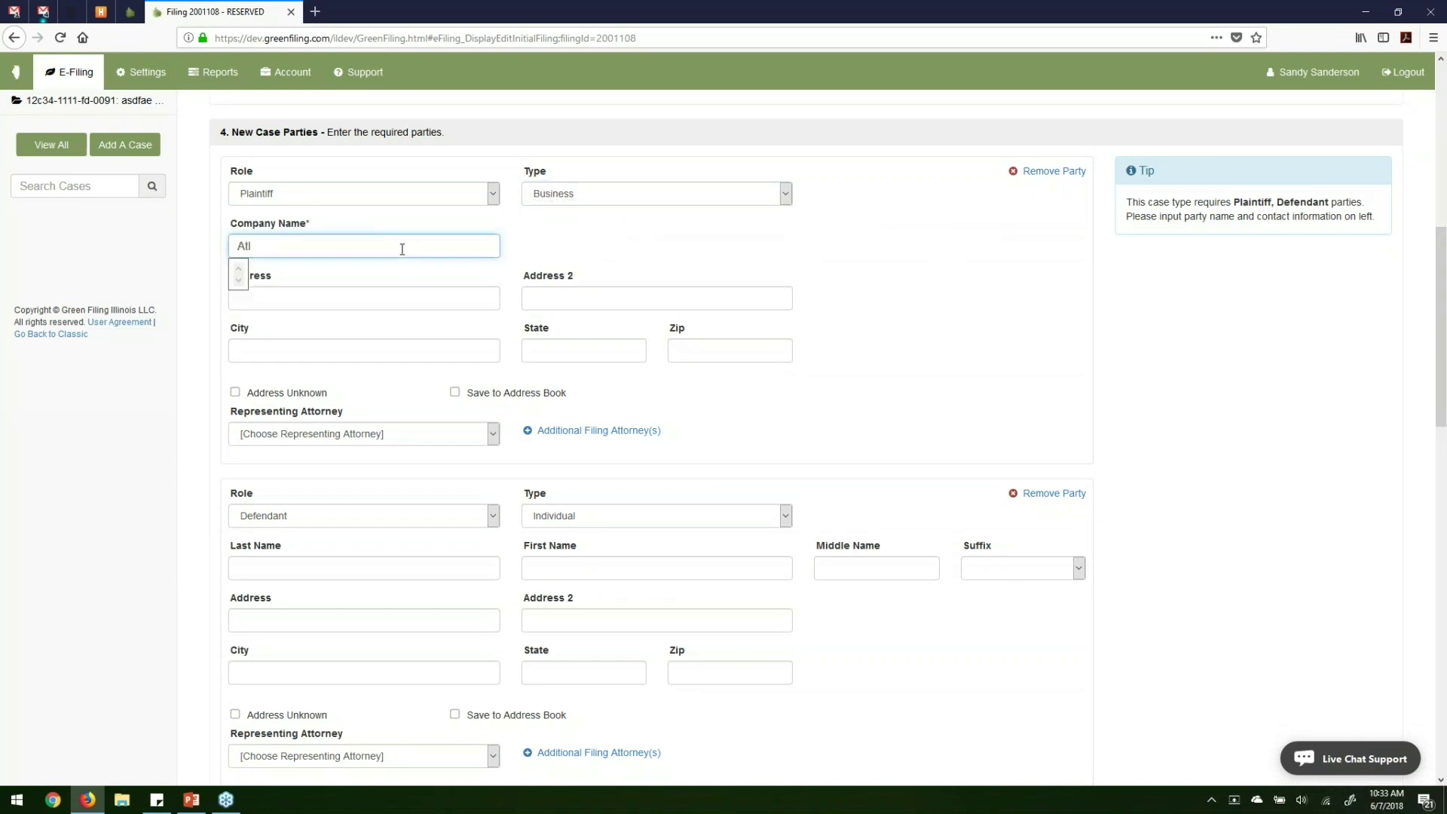
{"action": "type", "text": "as Service Inc."}
Enter the plaintiff's address as 123 Easy St., Peoria, IL 39393.
{"action": "key", "text": "Tab"}
{"action": "type", "text": "123 Easy St."}
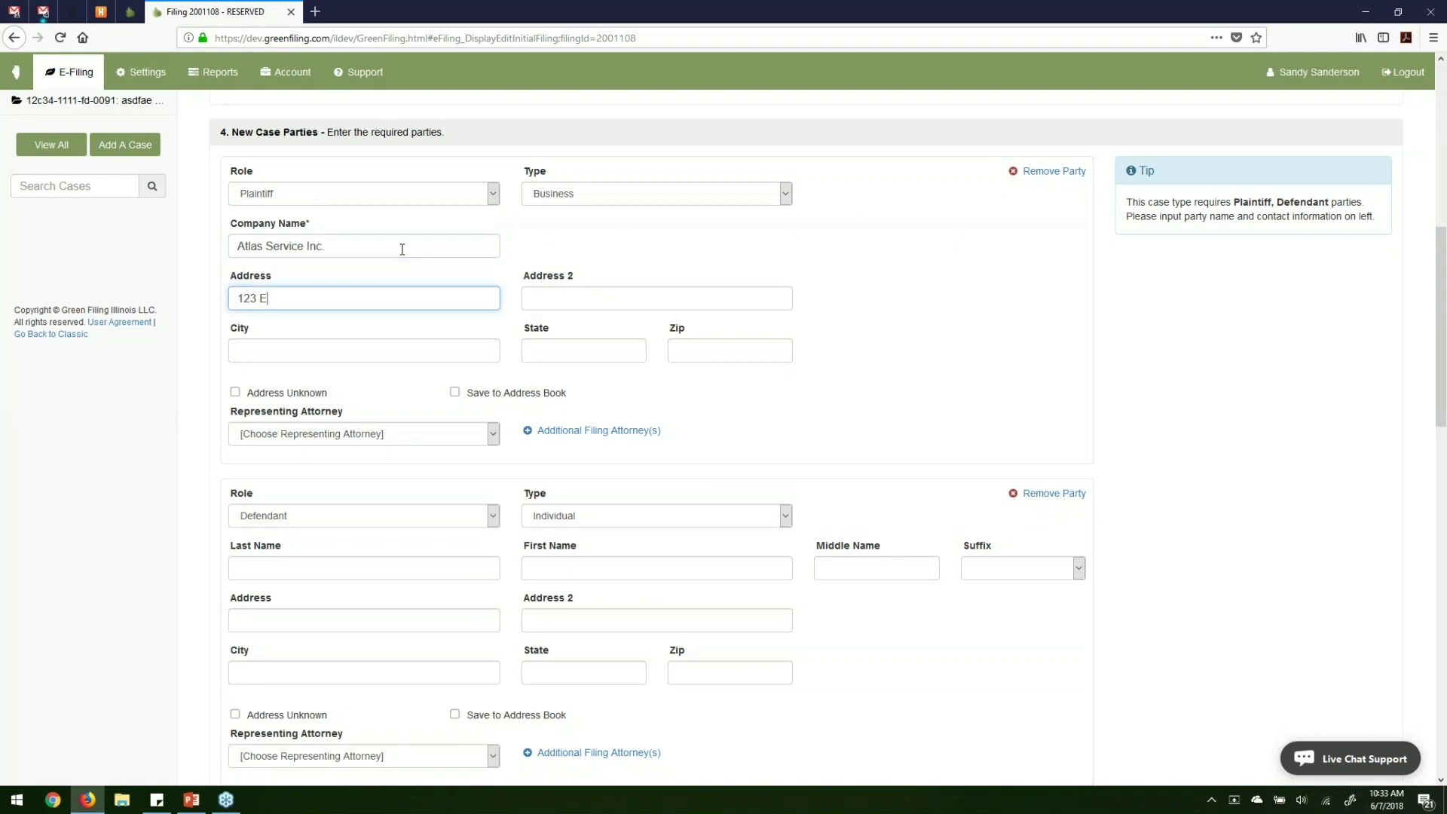
{"action": "key", "text": "Tab"}
{"action": "key", "text": "Tab"}
{"action": "type", "text": "Peoria"}
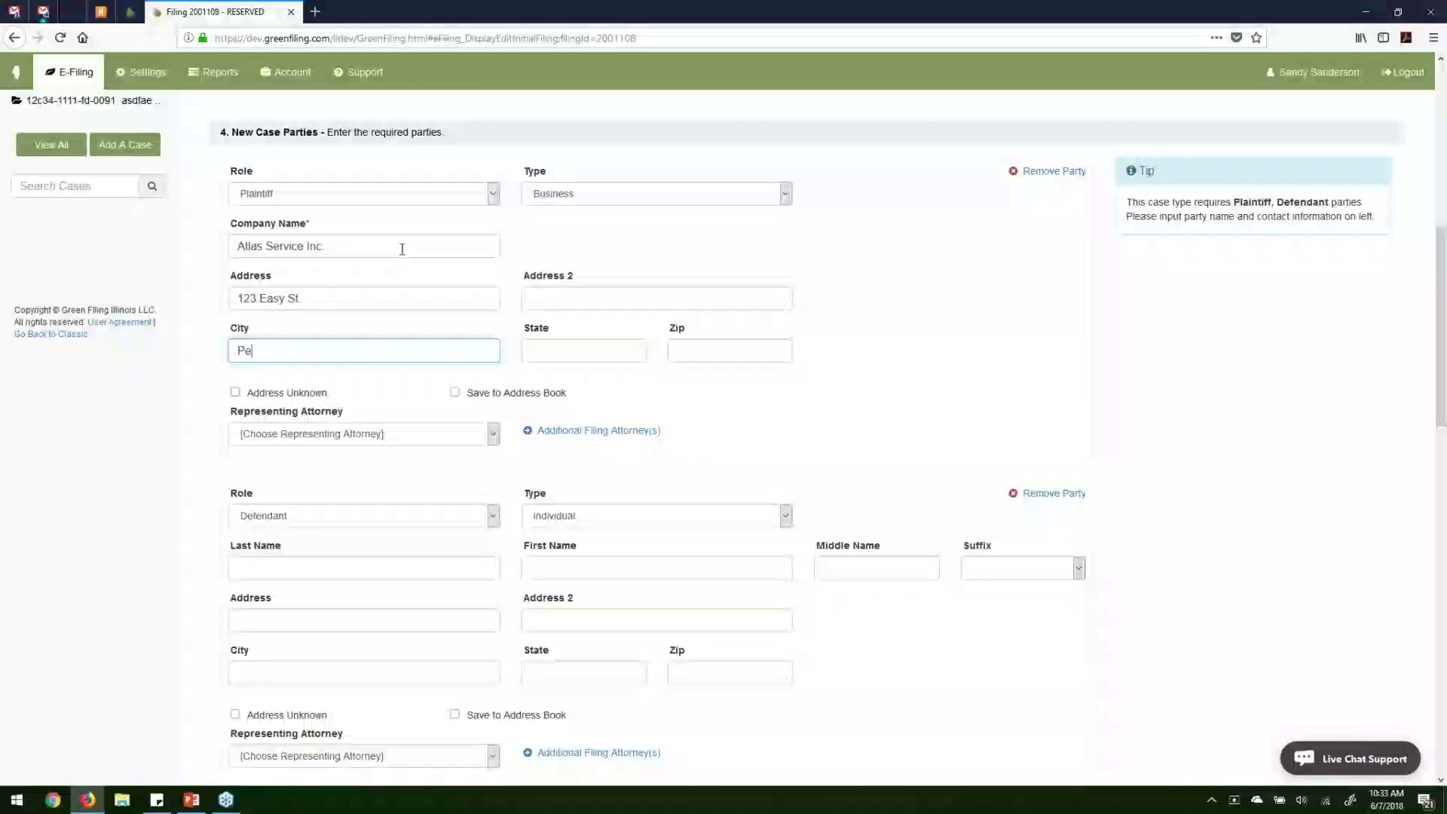
{"action": "key", "text": "Tab"}
{"action": "type", "text": "IL"}
{"action": "key", "text": "Tab"}
{"action": "type", "text": "39393"}
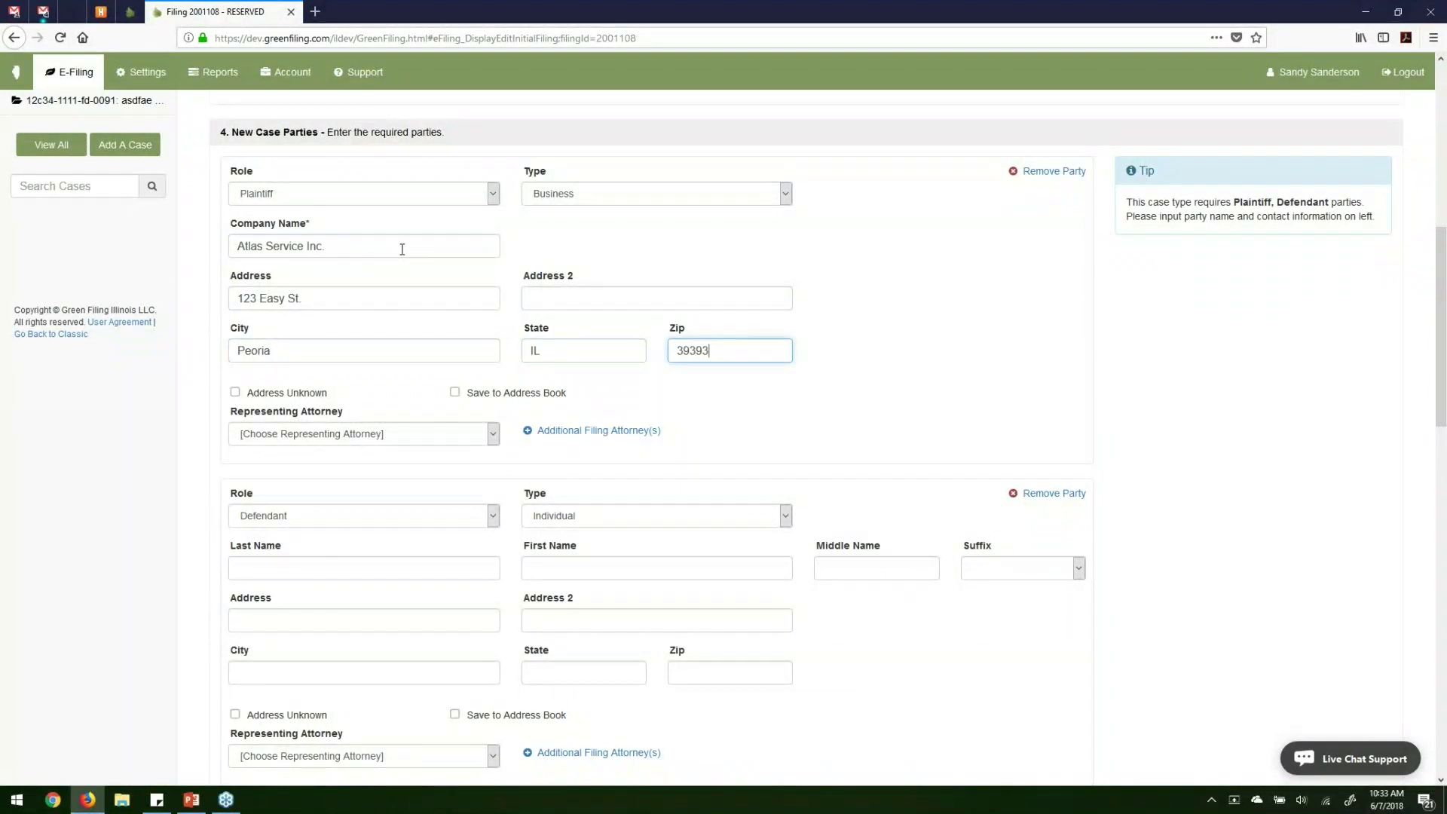
Assign a representing attorney to the plaintiff from the dropdown.
{"action": "scroll", "coordinate": [402, 249], "scroll_direction": "down", "scroll_amount": 3}
{"action": "left_click", "coordinate": [395, 273]}
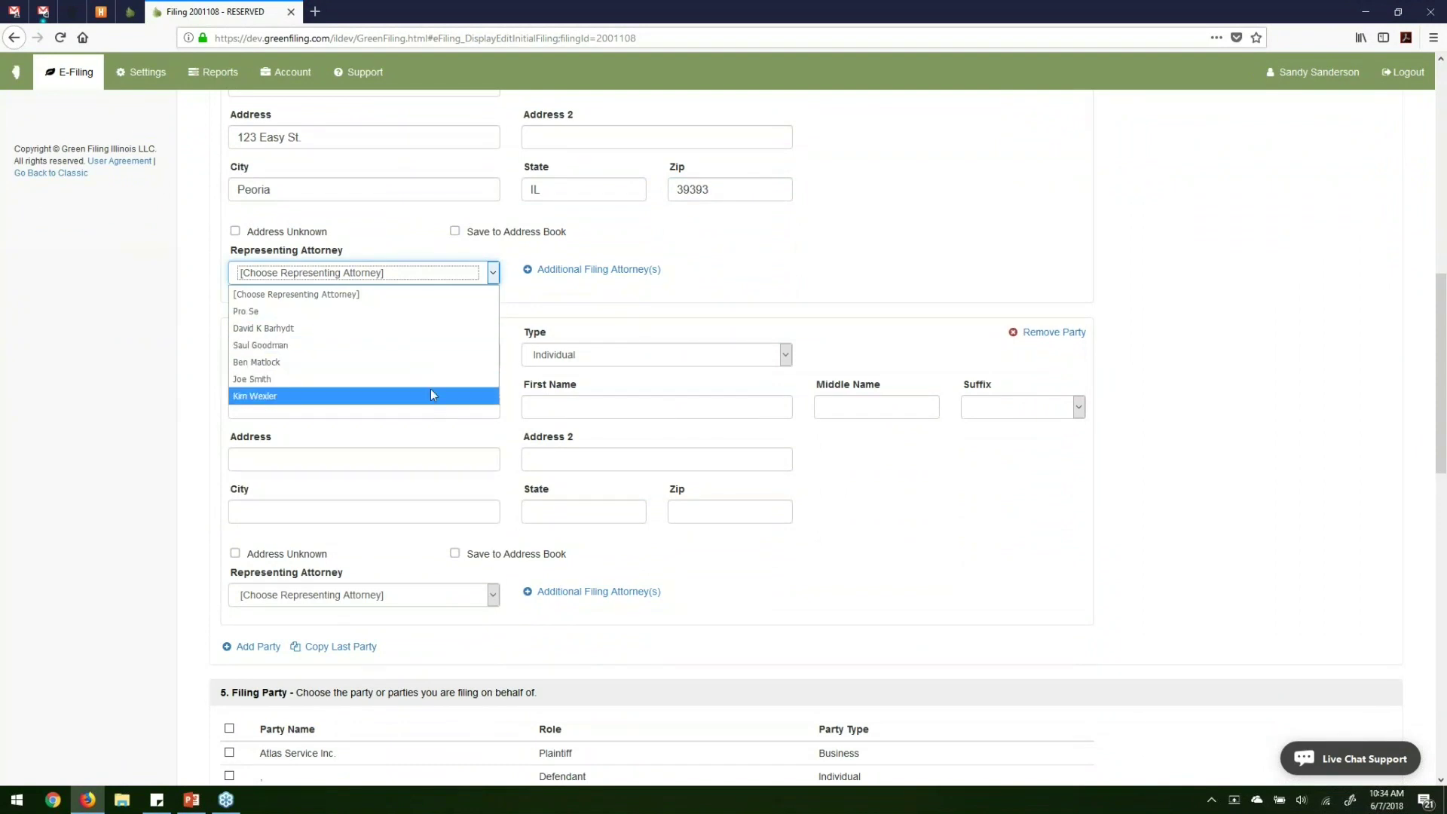
{"action": "left_click", "coordinate": [433, 329]}
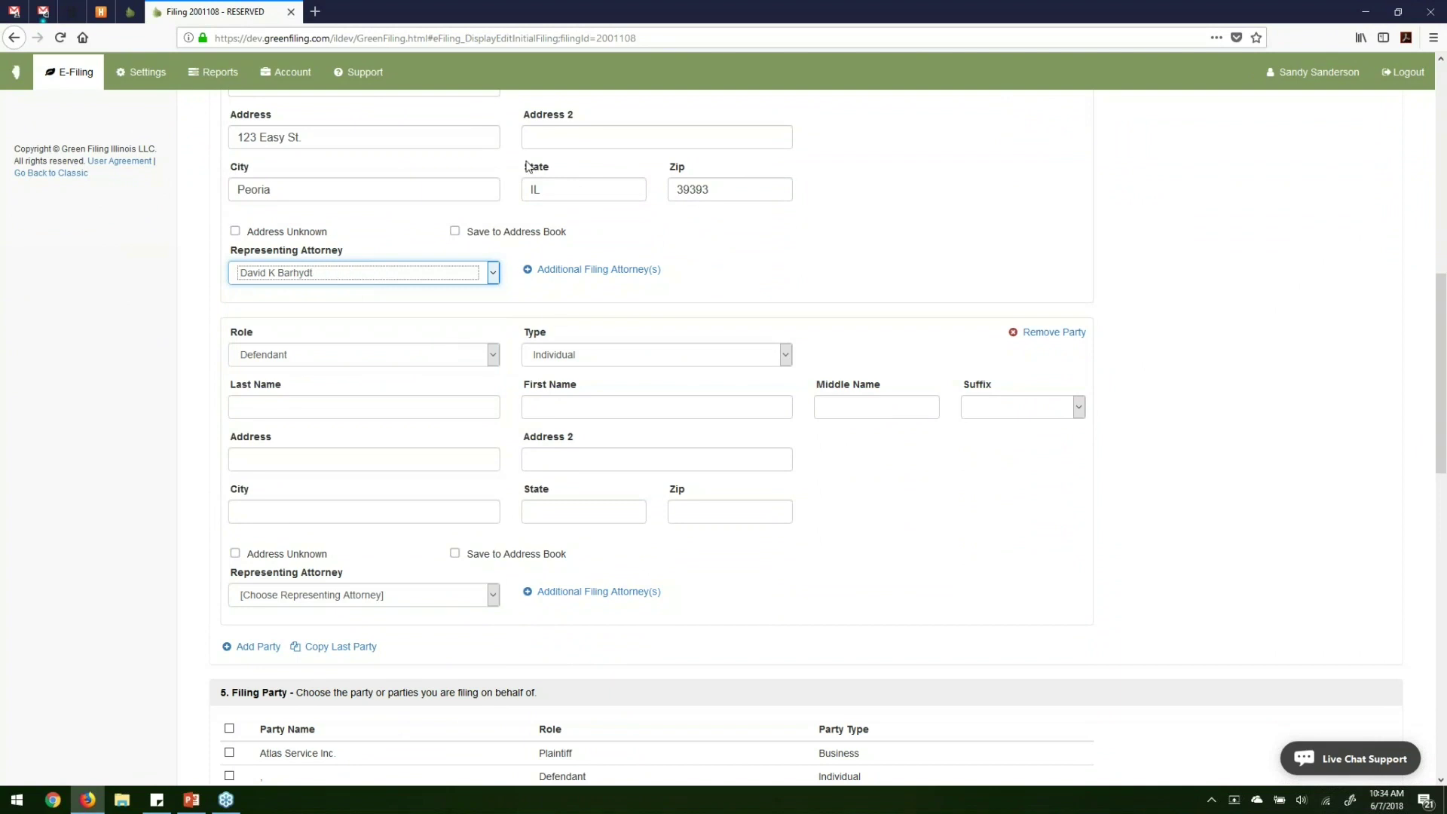
{"action": "left_click", "coordinate": [736, 269]}
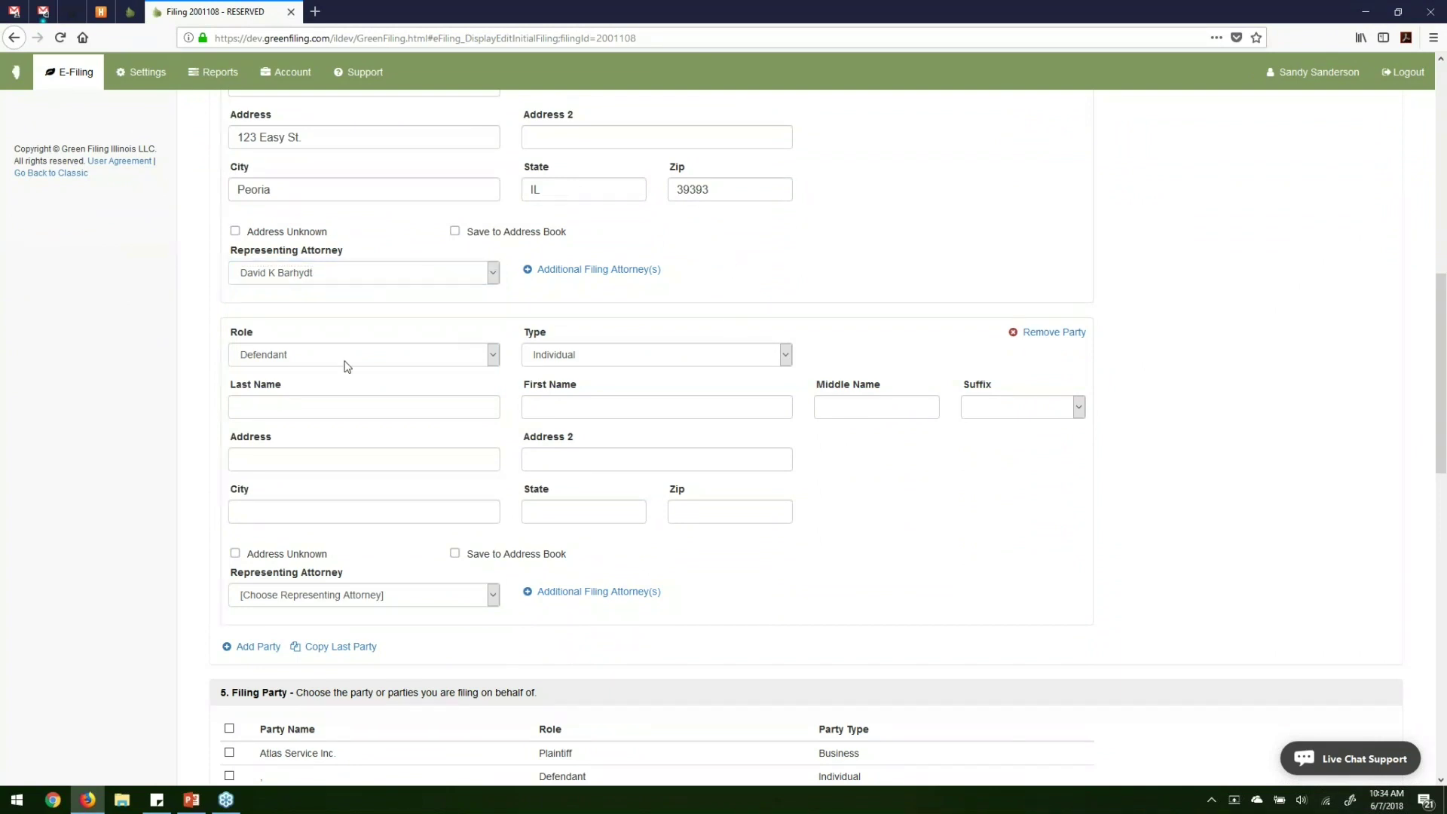
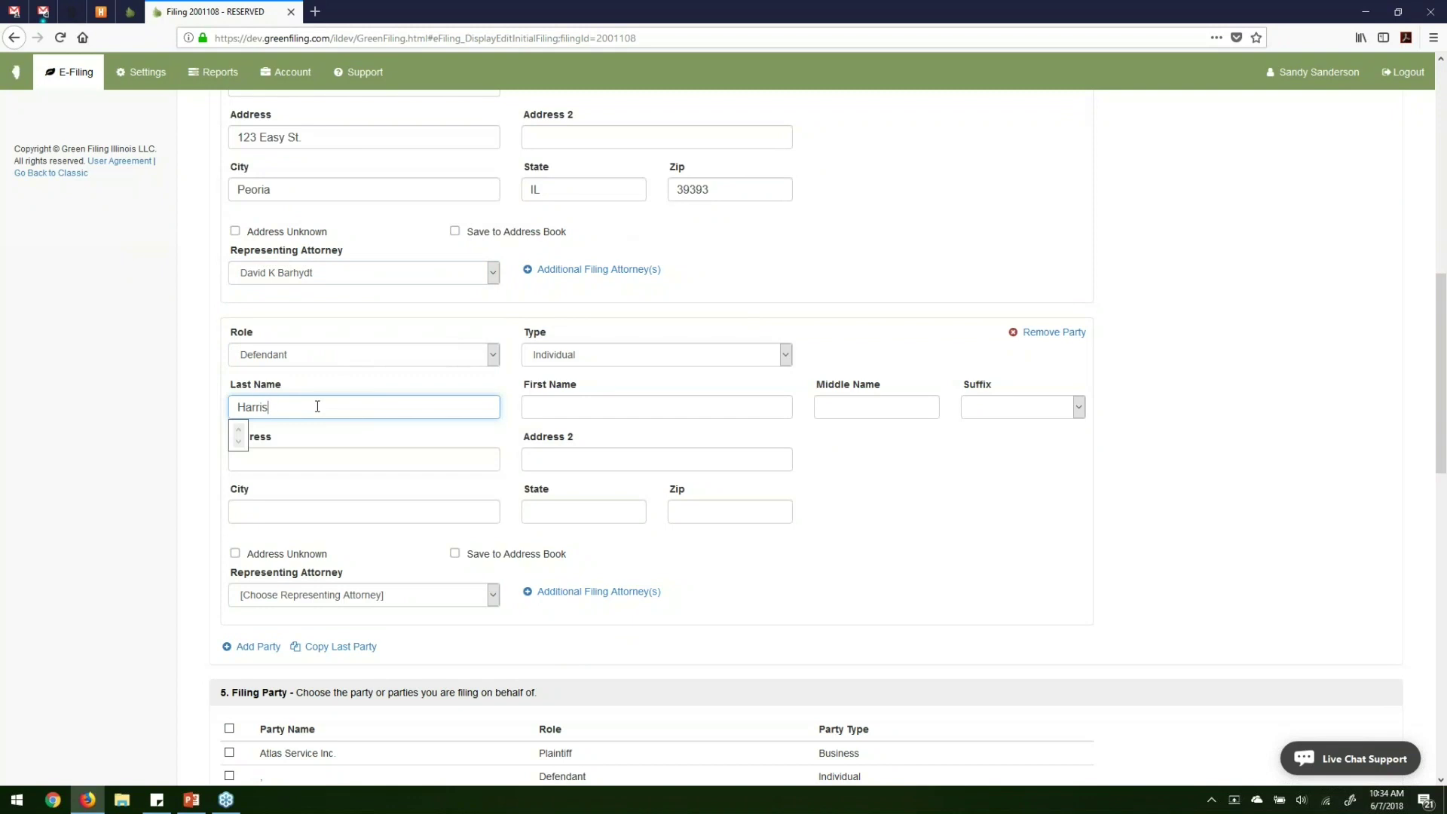
Give the defendant a first name and the address 234 Hard Way, Peoria, IL 39393, with no representing attorney.
{"action": "type", "text": "James"}
{"action": "key", "text": "Tab"}
{"action": "key", "text": "Tab"}
{"action": "key", "text": "Tab"}
{"action": "type", "text": "234 Hard Way"}
{"action": "key", "text": "Tab"}
{"action": "key", "text": "Tab"}
{"action": "type", "text": "Peoria"}
{"action": "key", "text": "Tab"}
{"action": "type", "text": "IL"}
{"action": "key", "text": "Tab"}
{"action": "type", "text": "39393"}
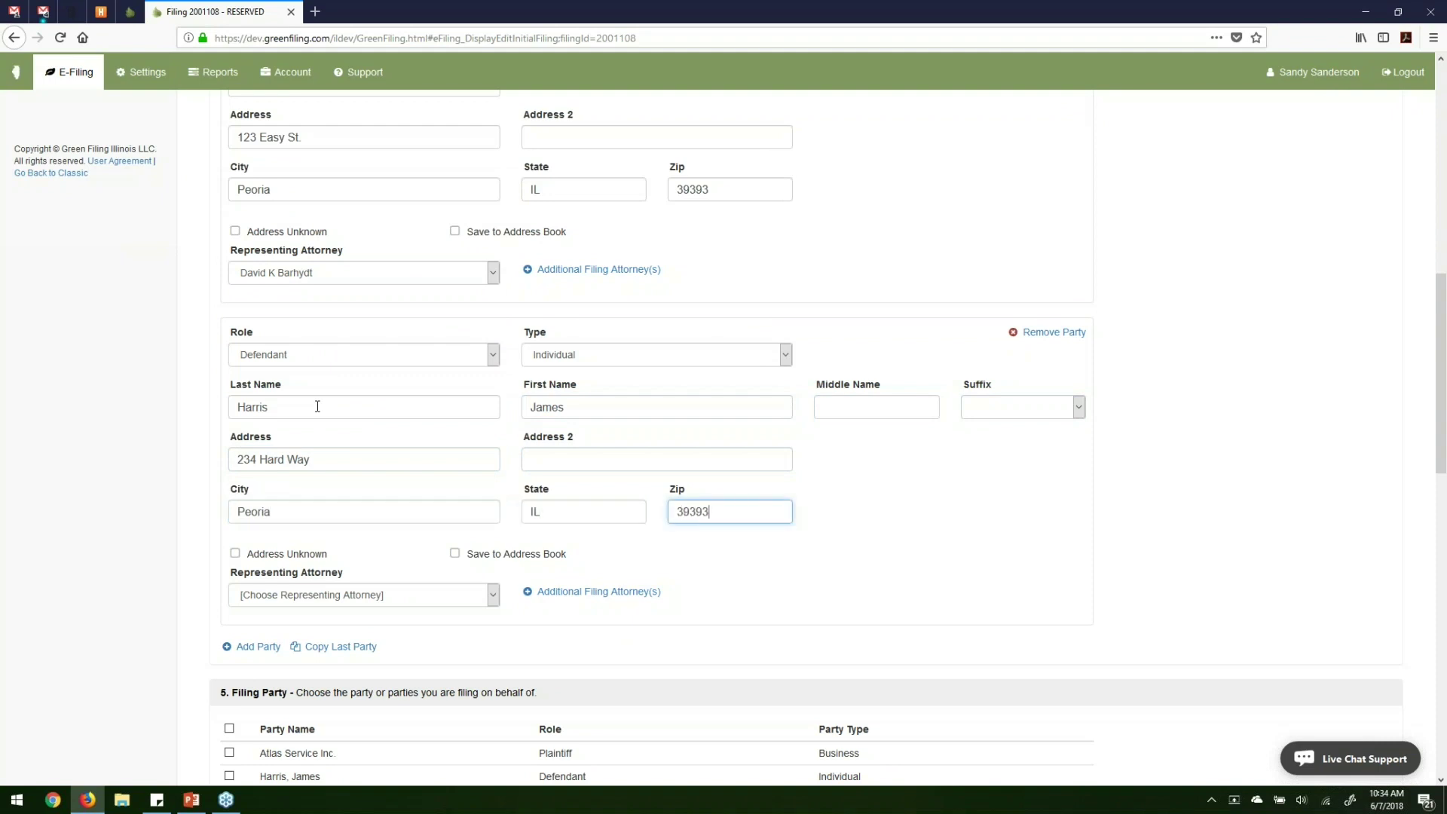
{"action": "left_click", "coordinate": [405, 597]}
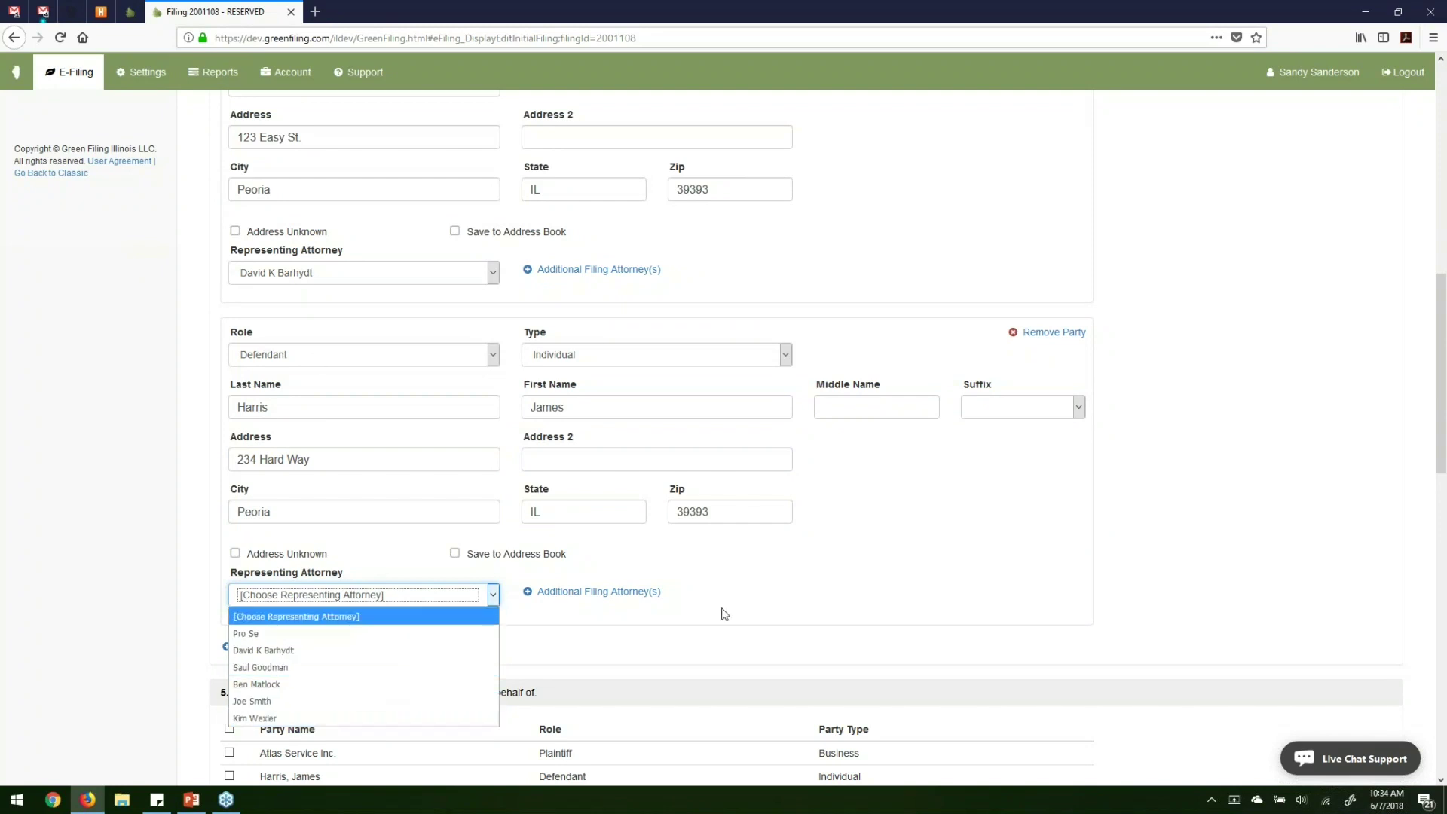
{"action": "left_click", "coordinate": [770, 593]}
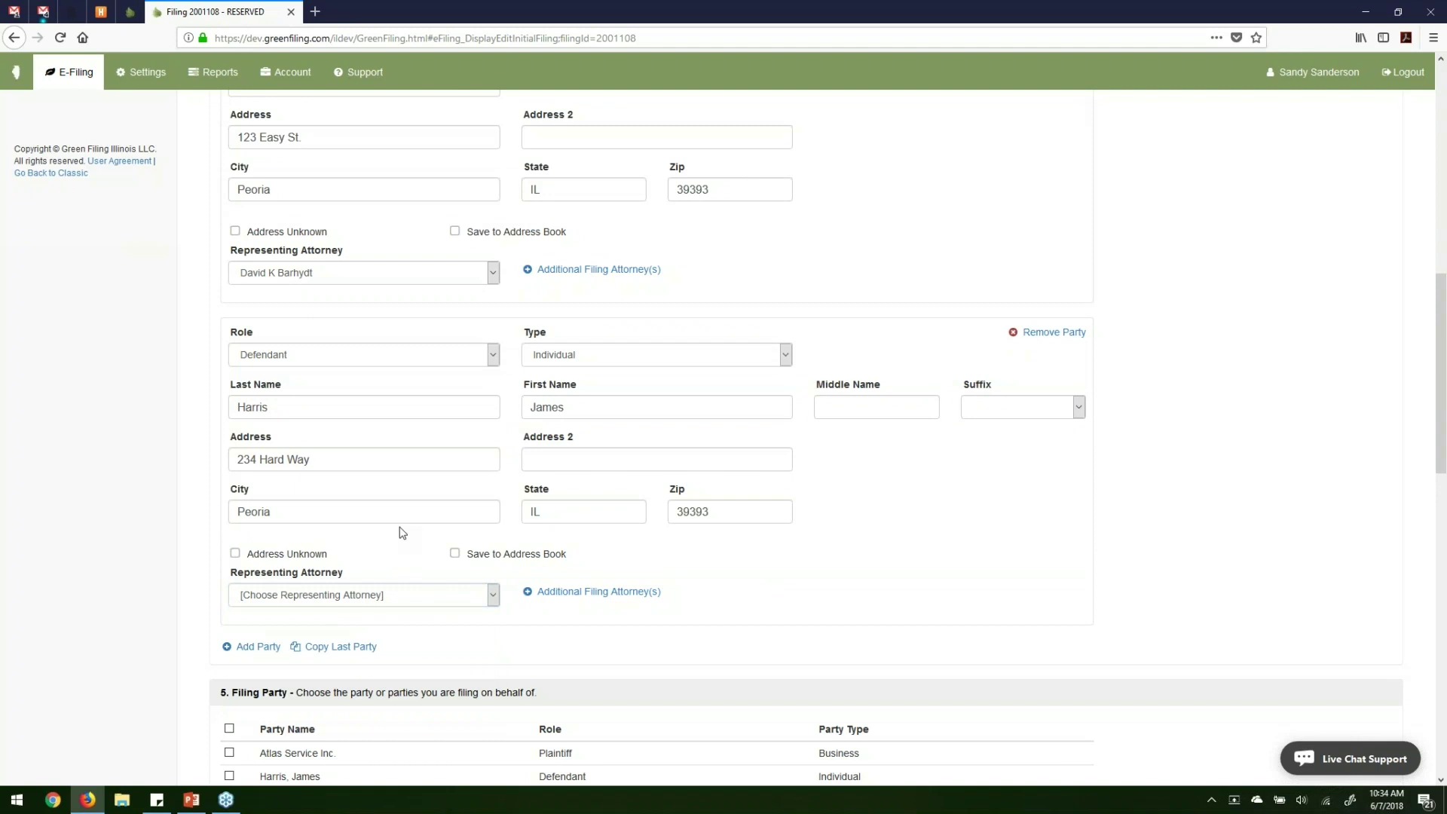
{"action": "scroll", "coordinate": [402, 532], "scroll_direction": "up", "scroll_amount": 2}
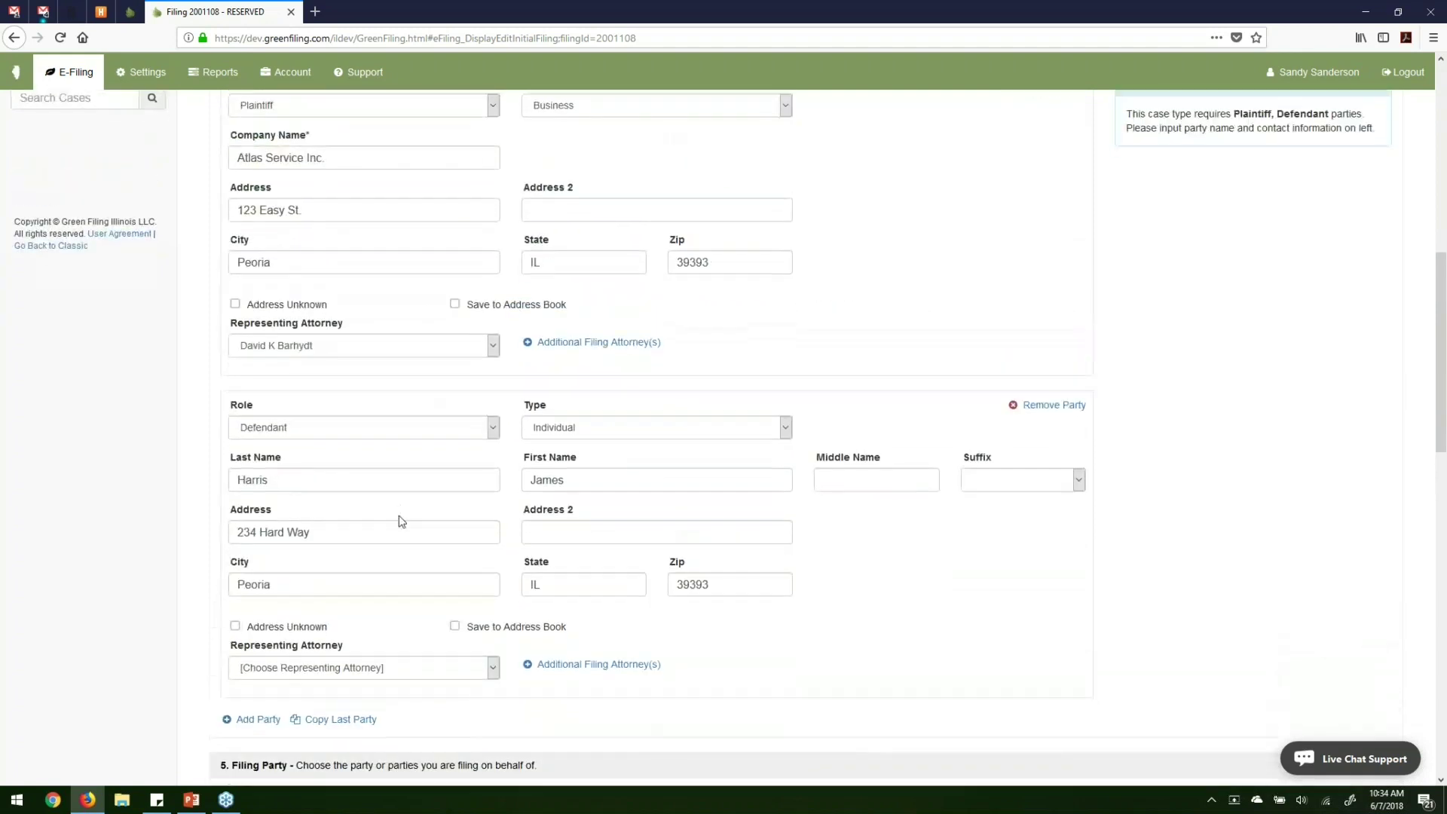
{"action": "scroll", "coordinate": [402, 522], "scroll_direction": "down", "scroll_amount": 3}
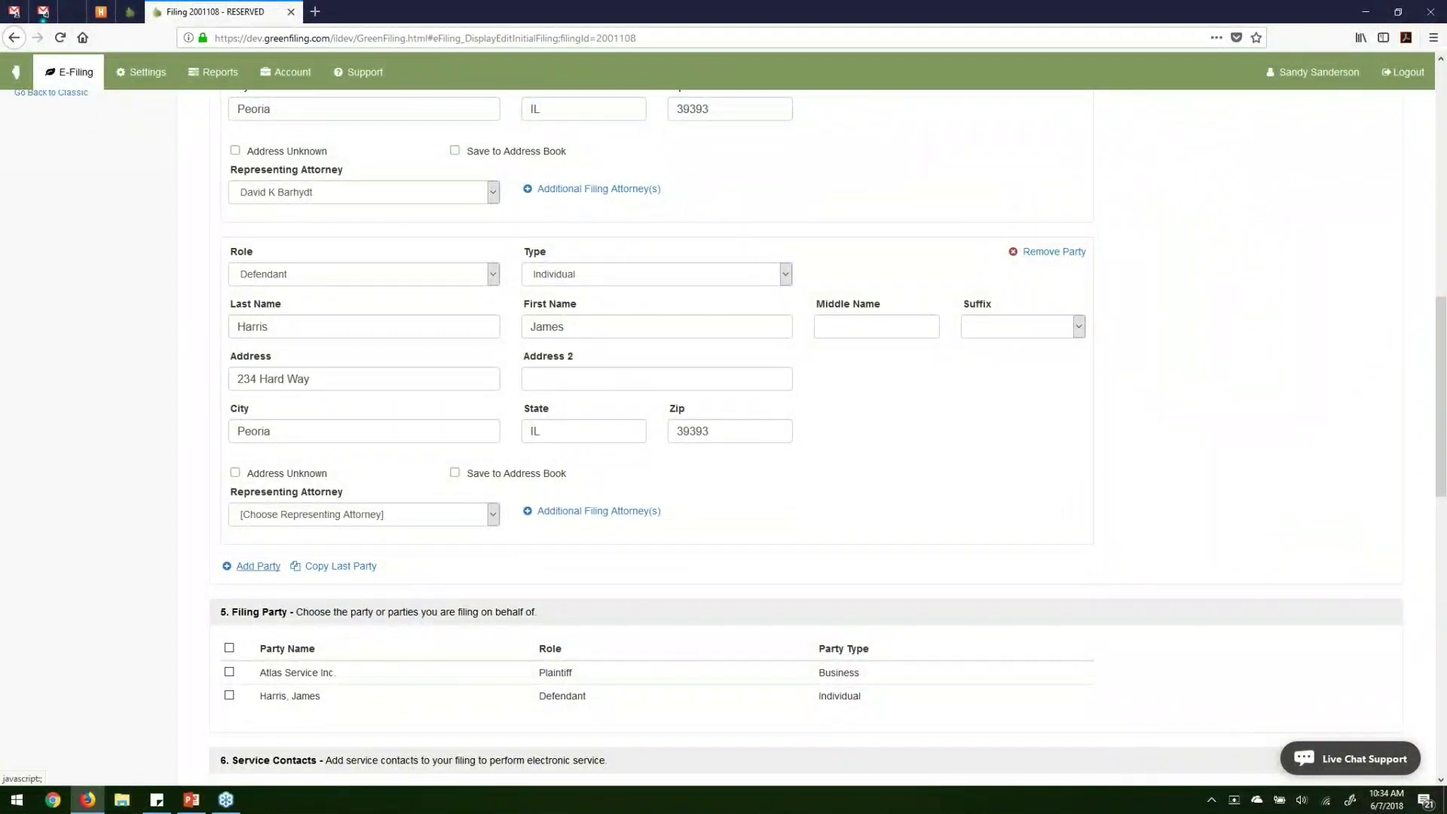
{"action": "left_click", "coordinate": [272, 574]}
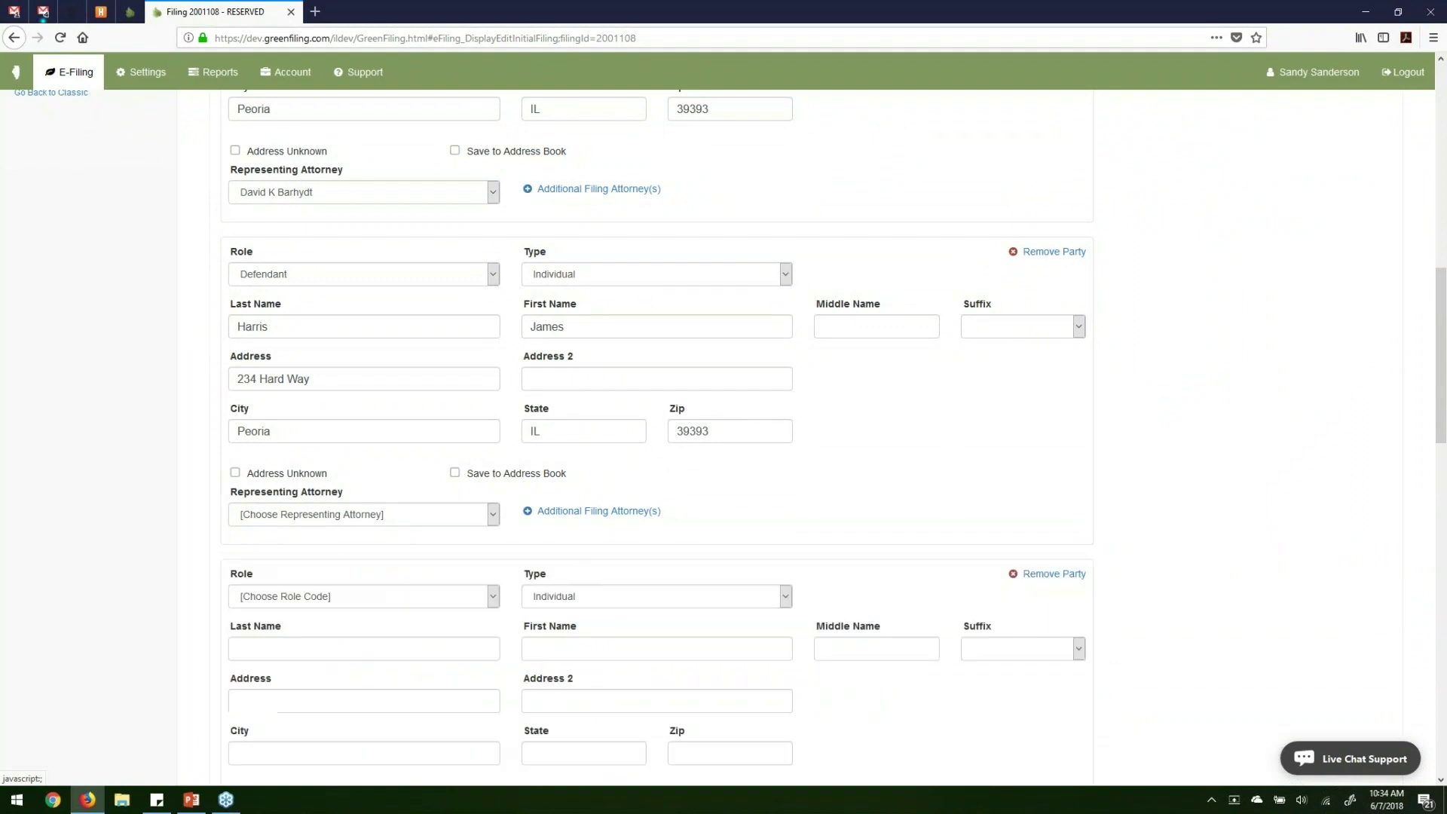
{"action": "scroll", "coordinate": [575, 569], "scroll_direction": "down", "scroll_amount": 3}
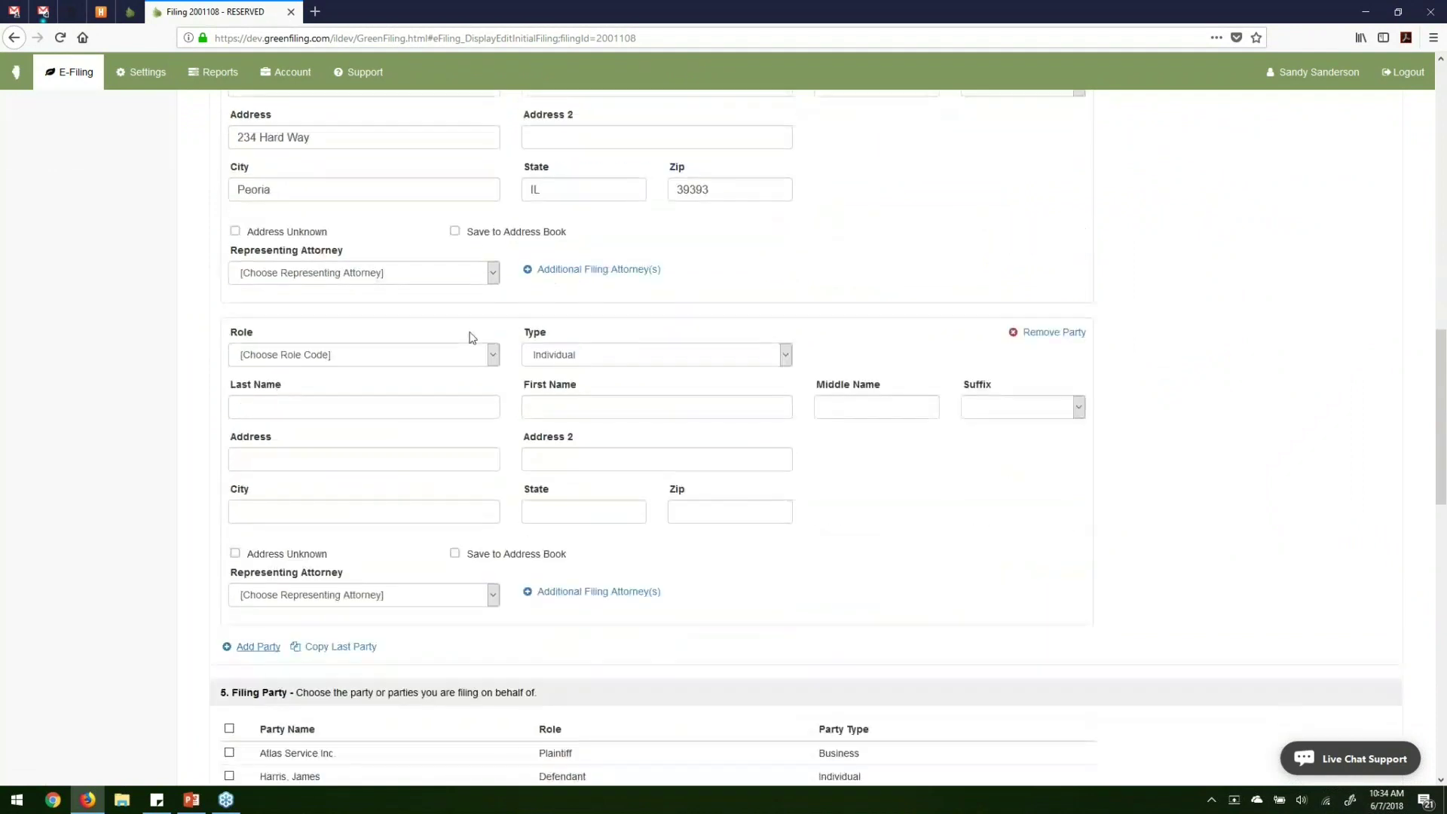
{"action": "left_click", "coordinate": [387, 360]}
{"action": "left_click", "coordinate": [326, 552]}
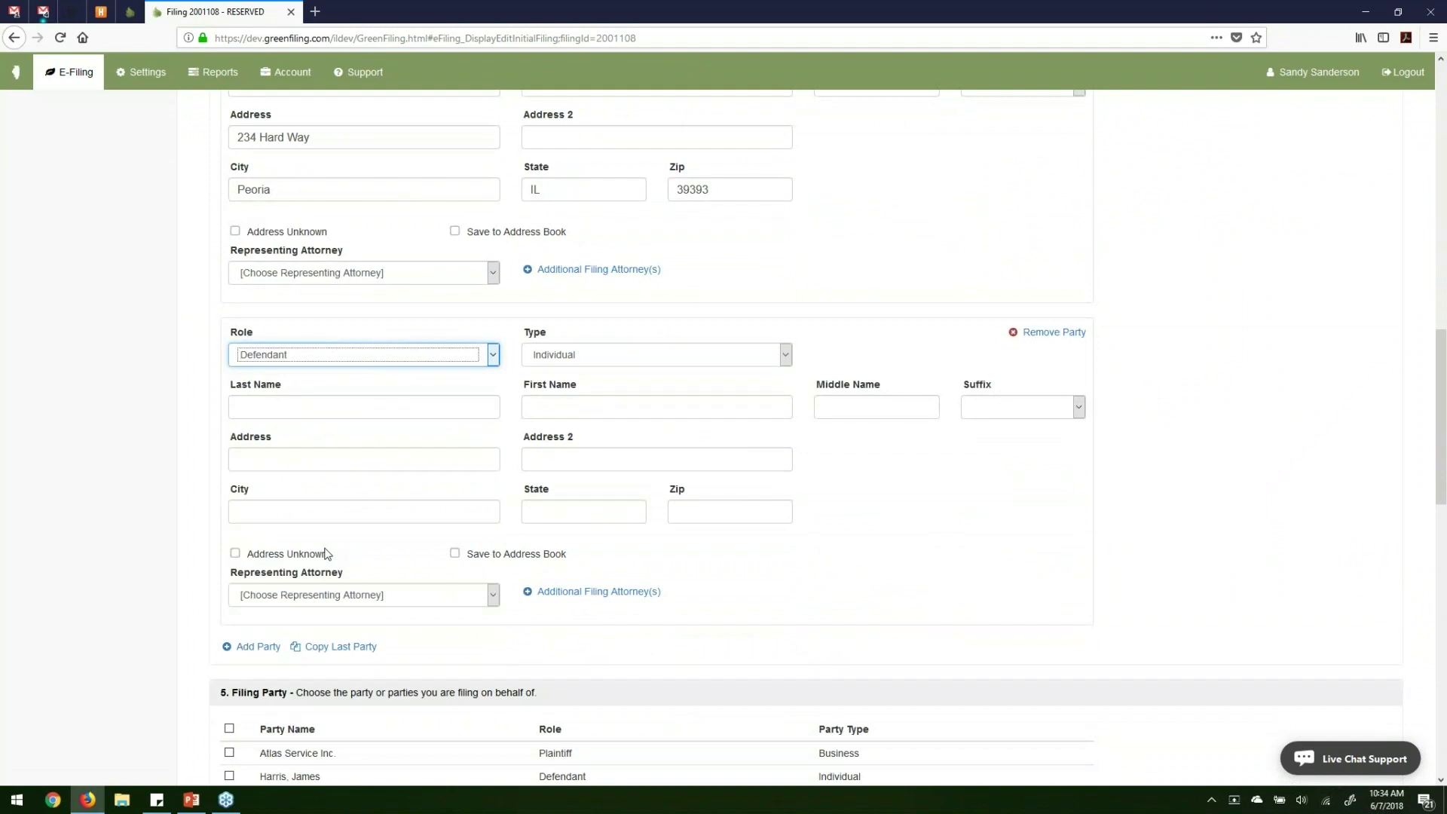
{"action": "left_click", "coordinate": [575, 355]}
{"action": "left_click", "coordinate": [602, 371]}
{"action": "key", "text": "Tab"}
{"action": "left_click", "coordinate": [662, 411]}
{"action": "left_click", "coordinate": [699, 468]}
{"action": "left_click", "coordinate": [570, 519]}
{"action": "left_click", "coordinate": [452, 510]}
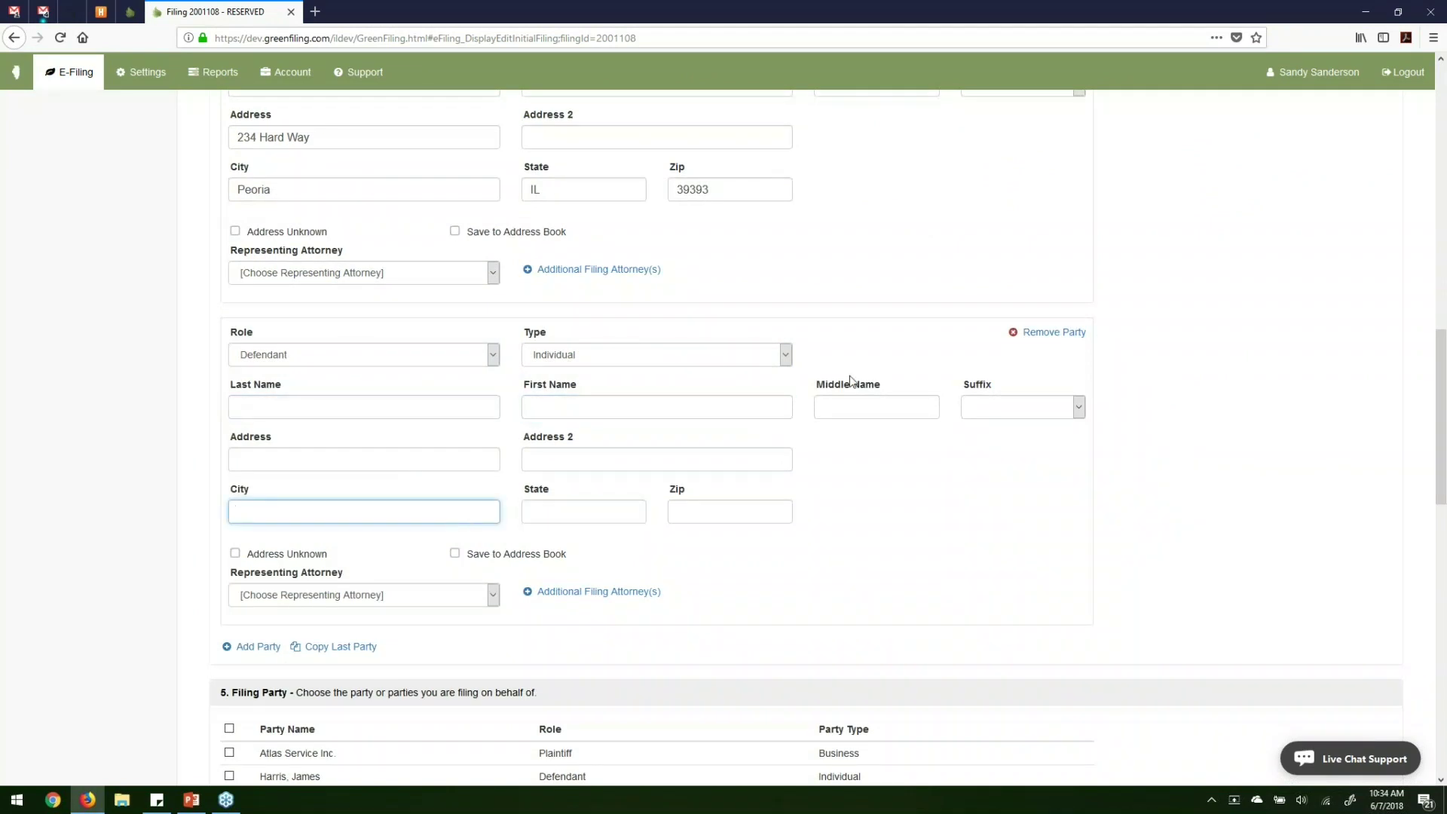
{"action": "left_click", "coordinate": [1044, 332]}
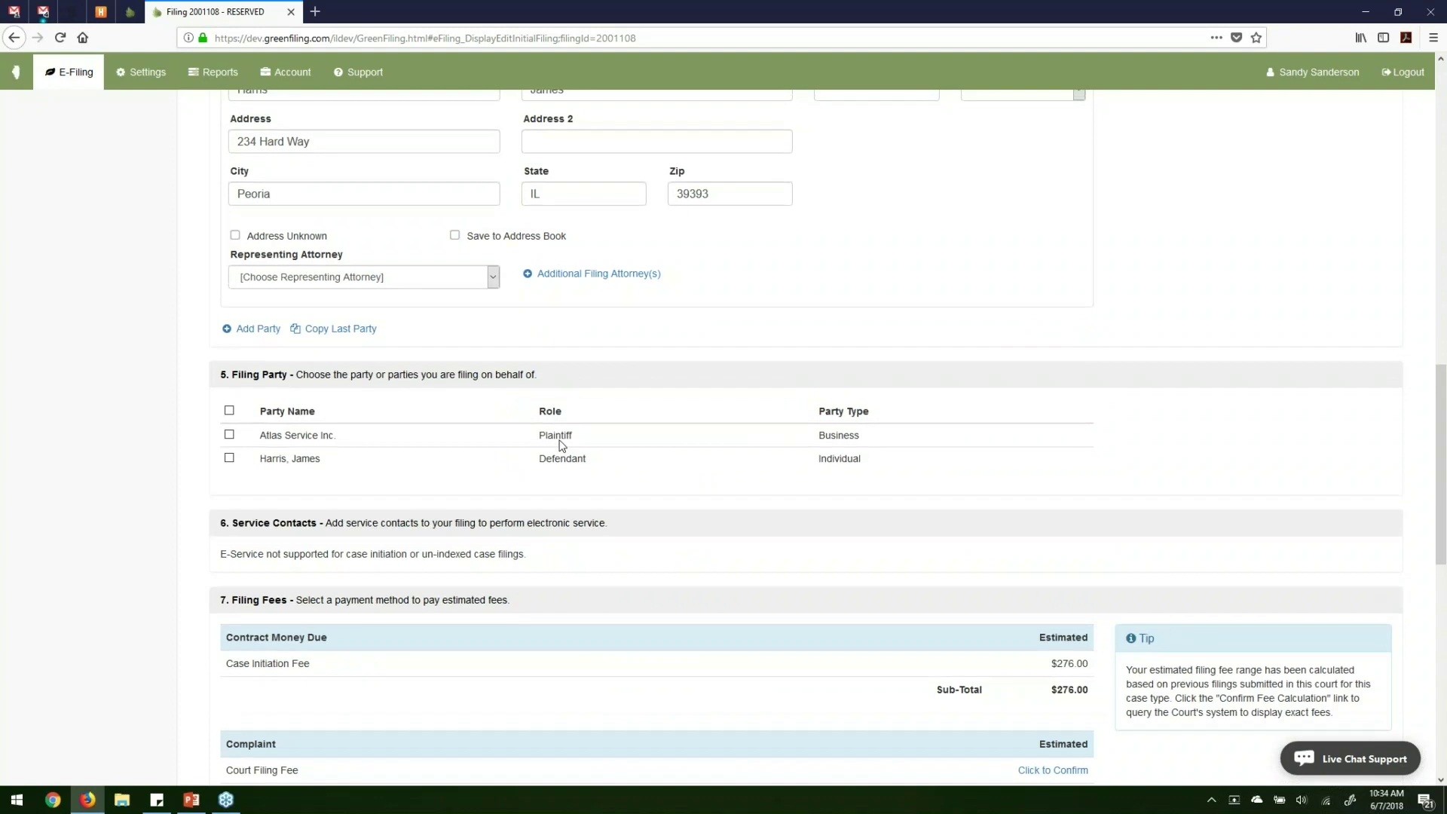
Copy the last defendant and give the copy a new first name, keeping the surname and Peoria address.
{"action": "scroll", "coordinate": [561, 444], "scroll_direction": "up", "scroll_amount": 5}
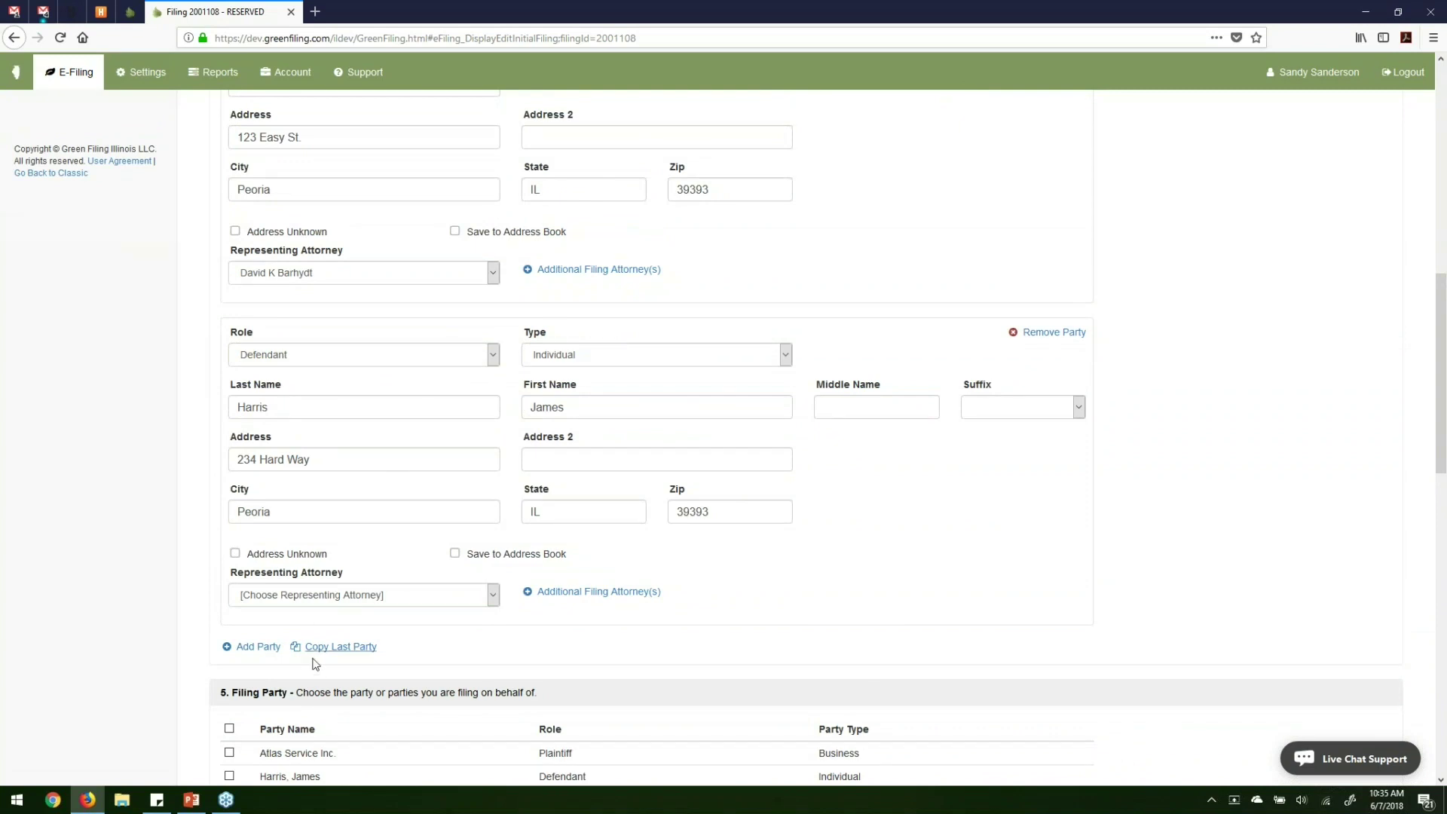
{"action": "left_click", "coordinate": [334, 648]}
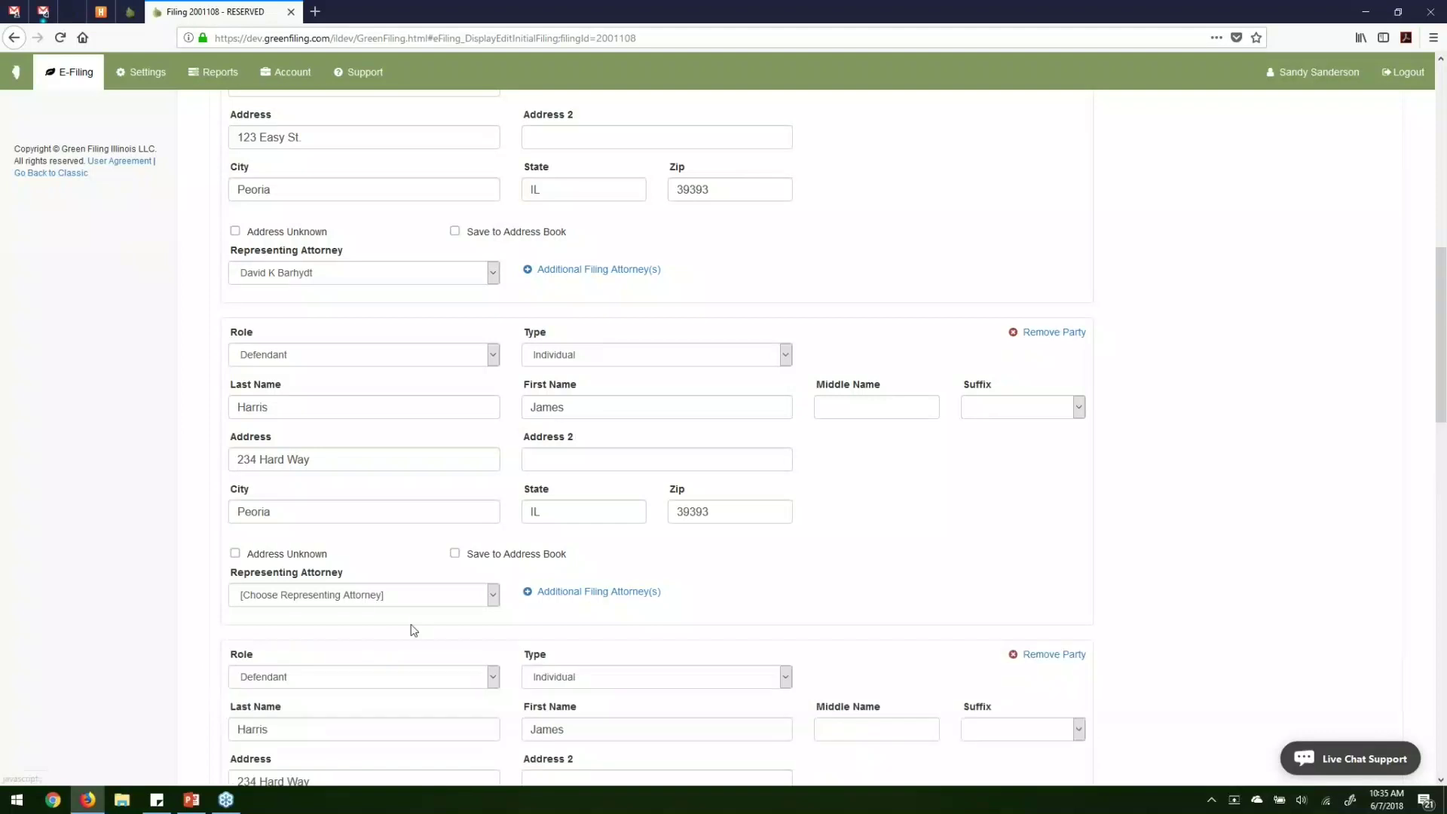
{"action": "scroll", "coordinate": [413, 629], "scroll_direction": "down", "scroll_amount": 3}
{"action": "left_click", "coordinate": [584, 490]}
{"action": "double_click", "coordinate": [583, 490]}
{"action": "type", "text": "Jane"}
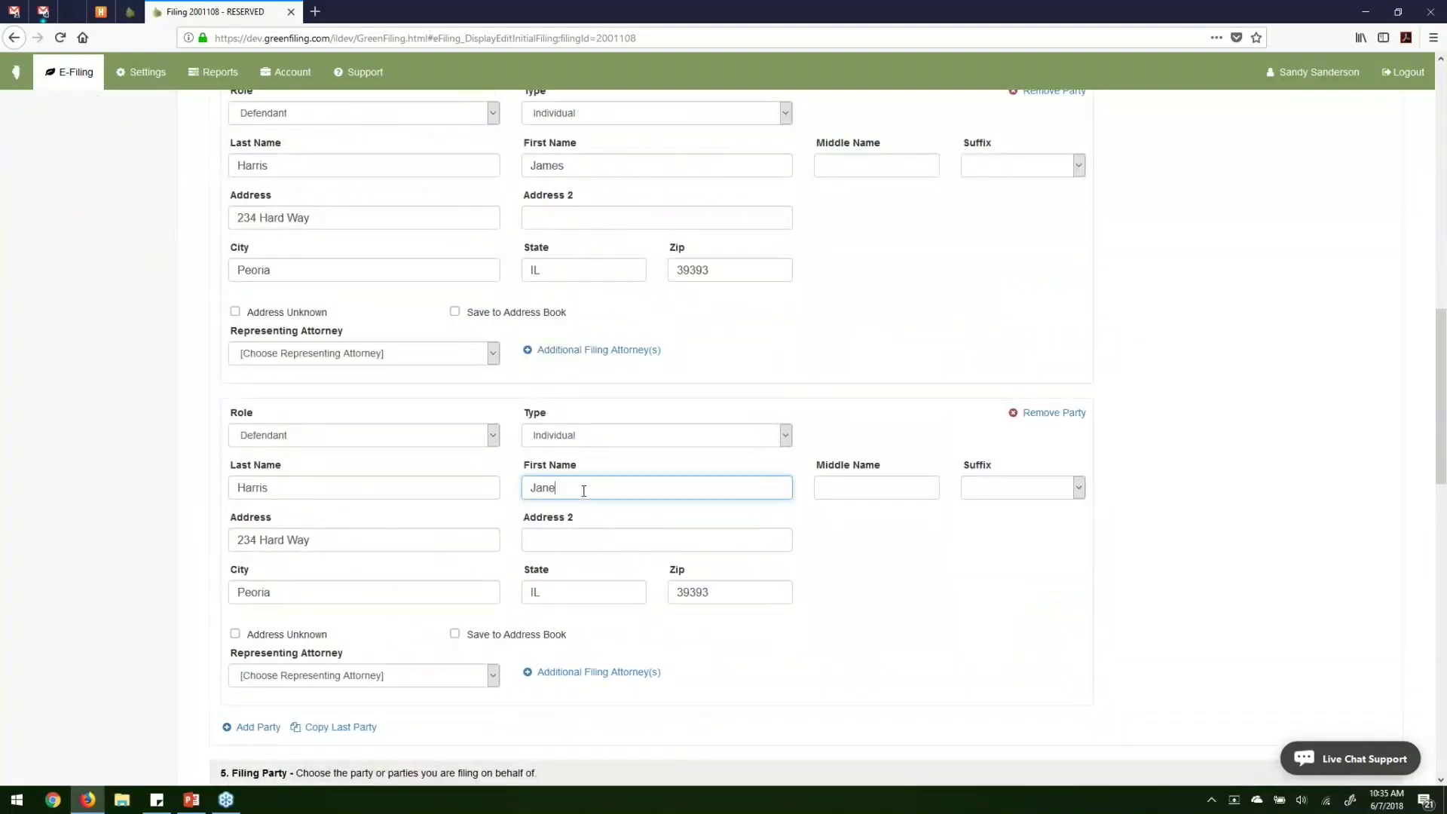
{"action": "left_click", "coordinate": [751, 639]}
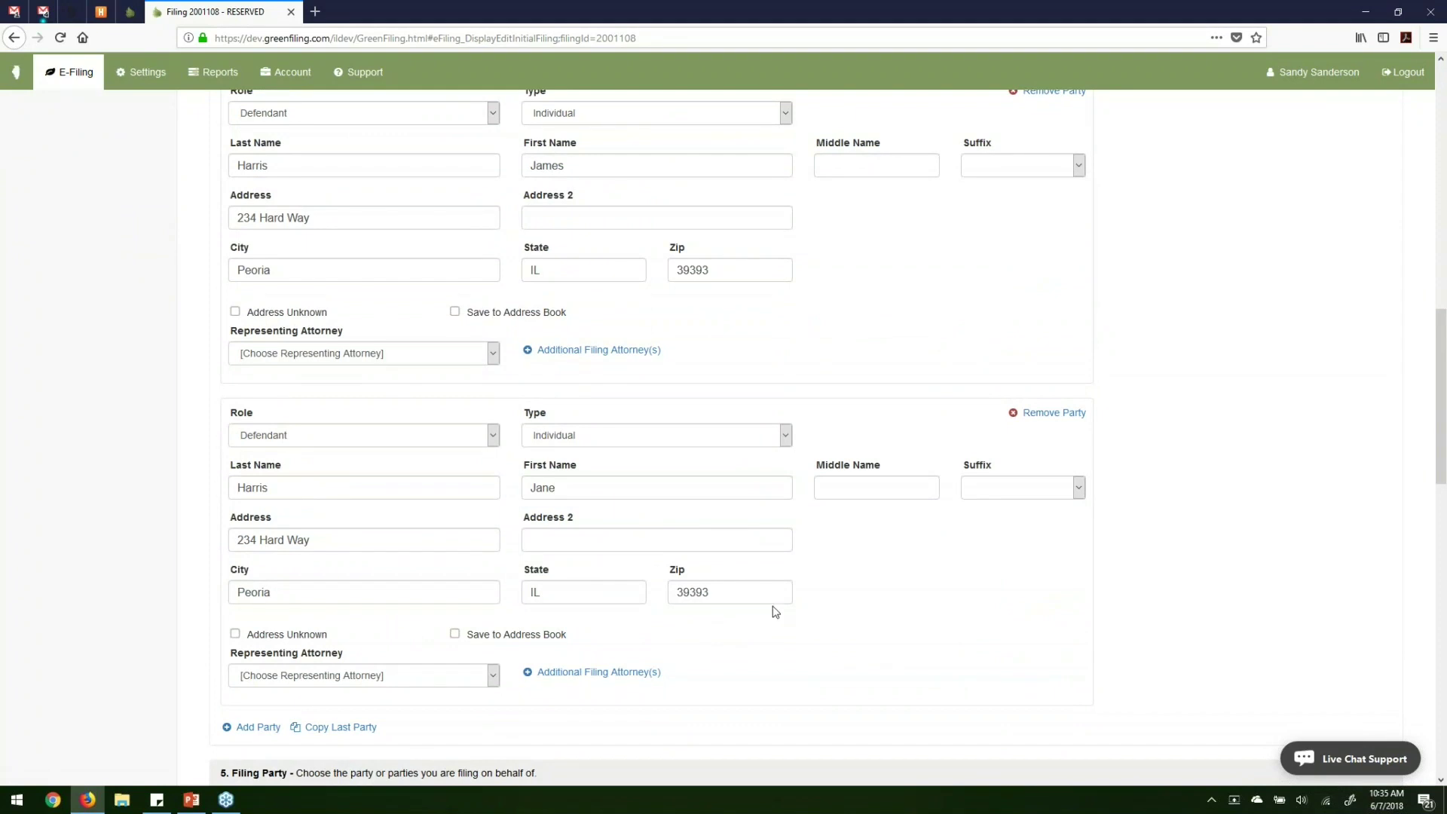
{"action": "scroll", "coordinate": [775, 611], "scroll_direction": "up", "scroll_amount": 3}
{"action": "scroll", "coordinate": [723, 437], "scroll_direction": "up", "scroll_amount": 3}
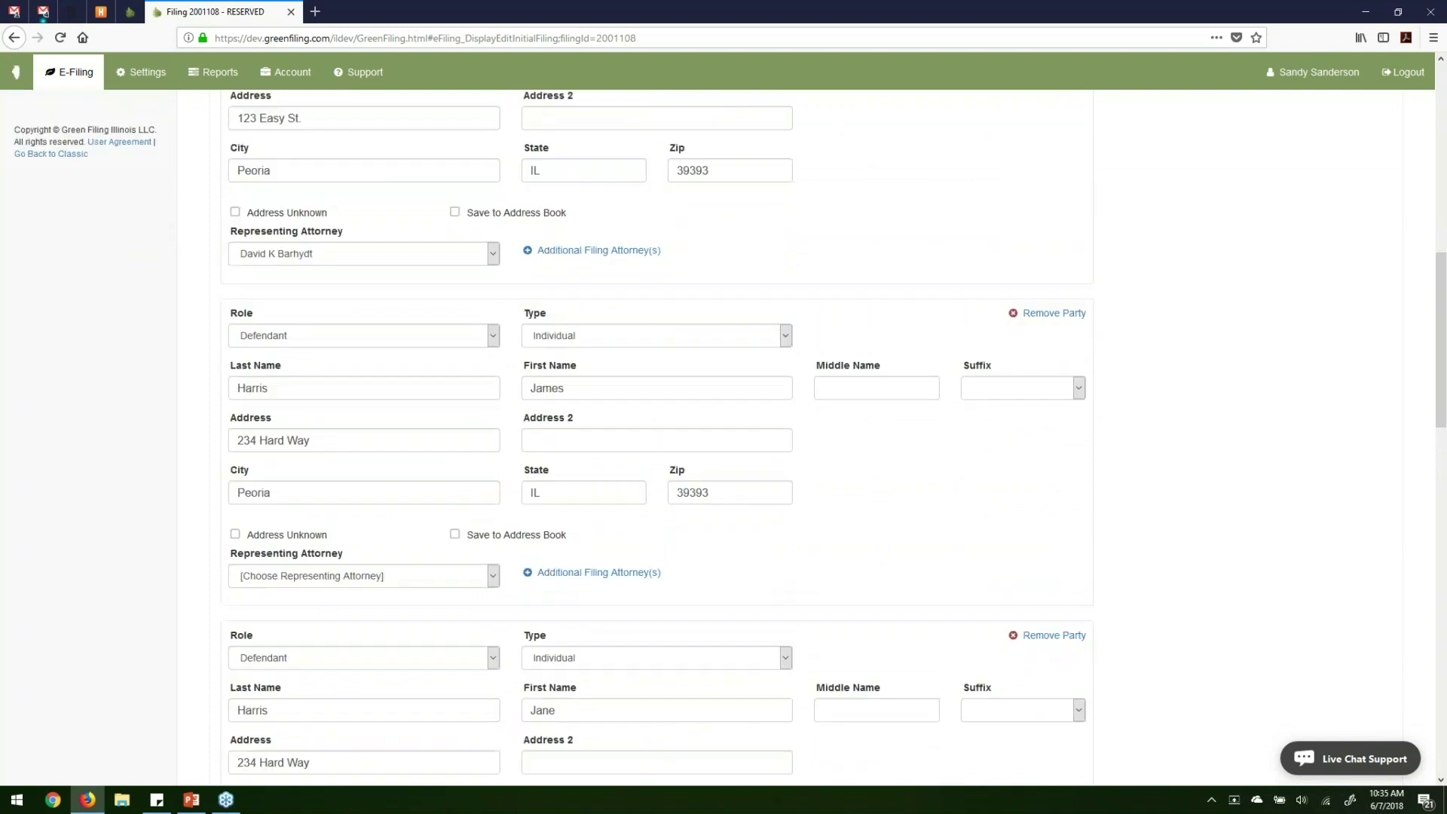
{"action": "scroll", "coordinate": [724, 437], "scroll_direction": "down", "scroll_amount": 6}
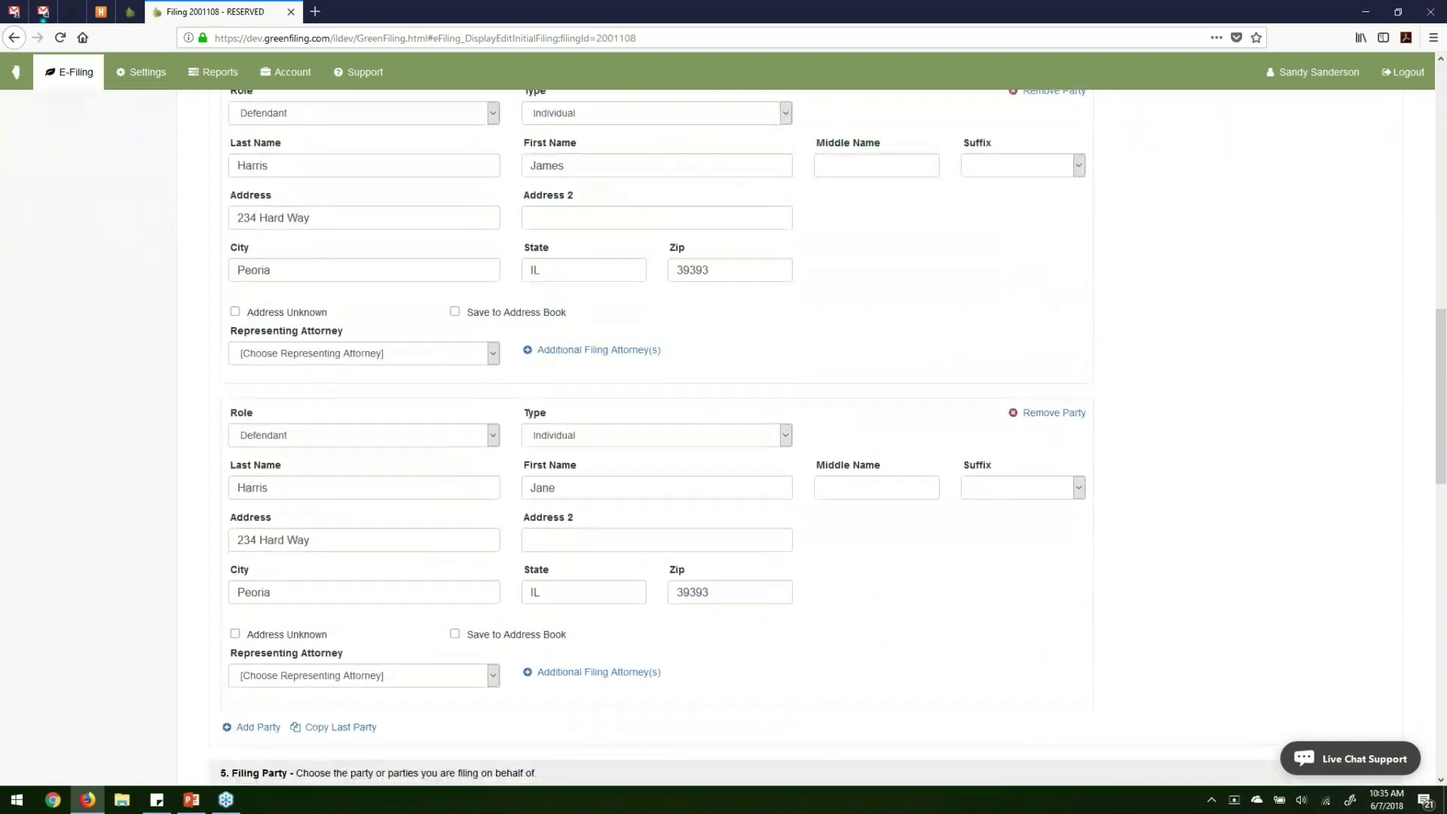
{"action": "scroll", "coordinate": [723, 437], "scroll_direction": "down", "scroll_amount": 7}
{"action": "scroll", "coordinate": [362, 457], "scroll_direction": "down", "scroll_amount": 2}
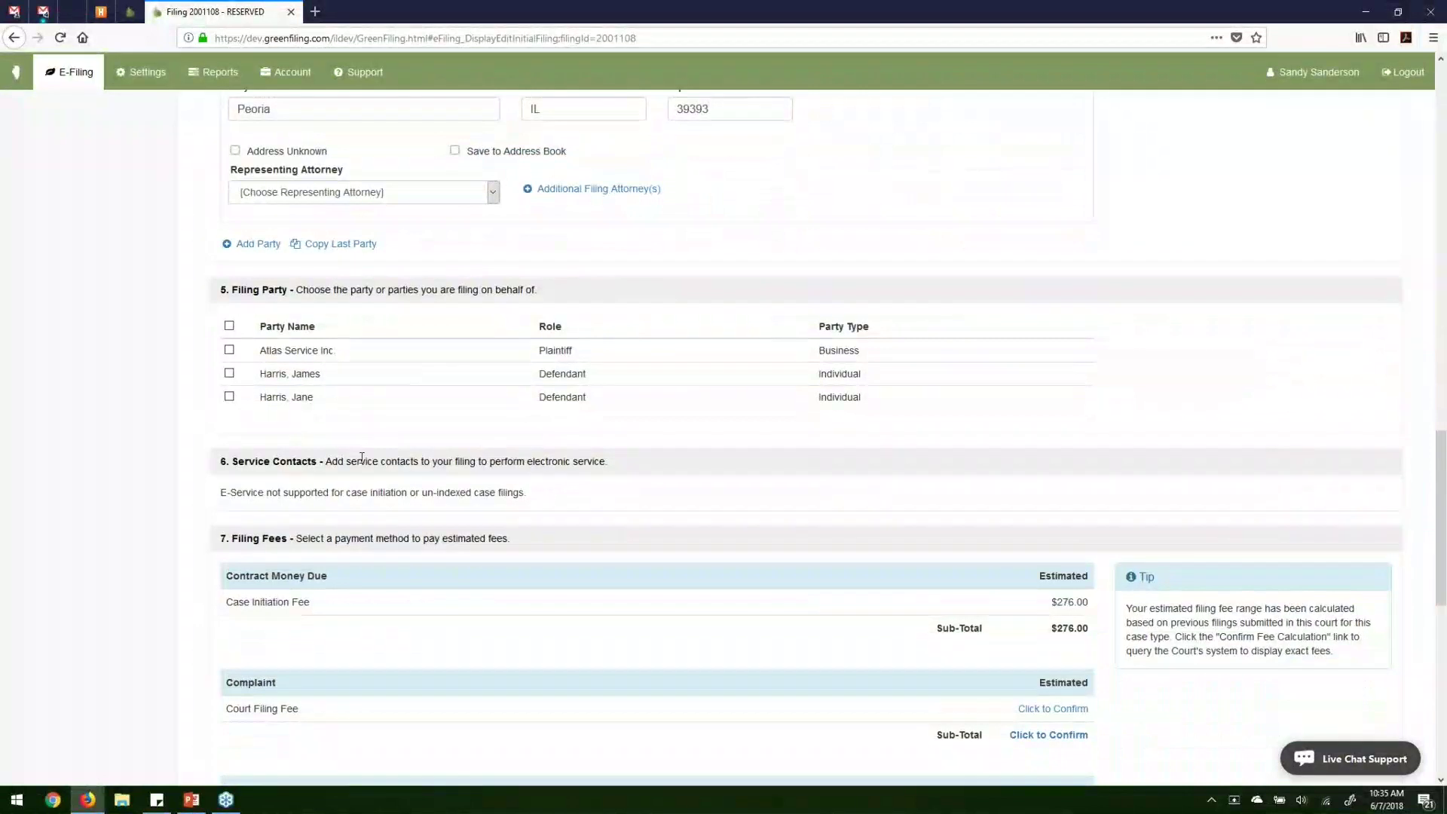
Tick Atlas Service Inc. as the filing party, giving a $276.00 estimated case initiation fee.
{"action": "left_click", "coordinate": [230, 352]}
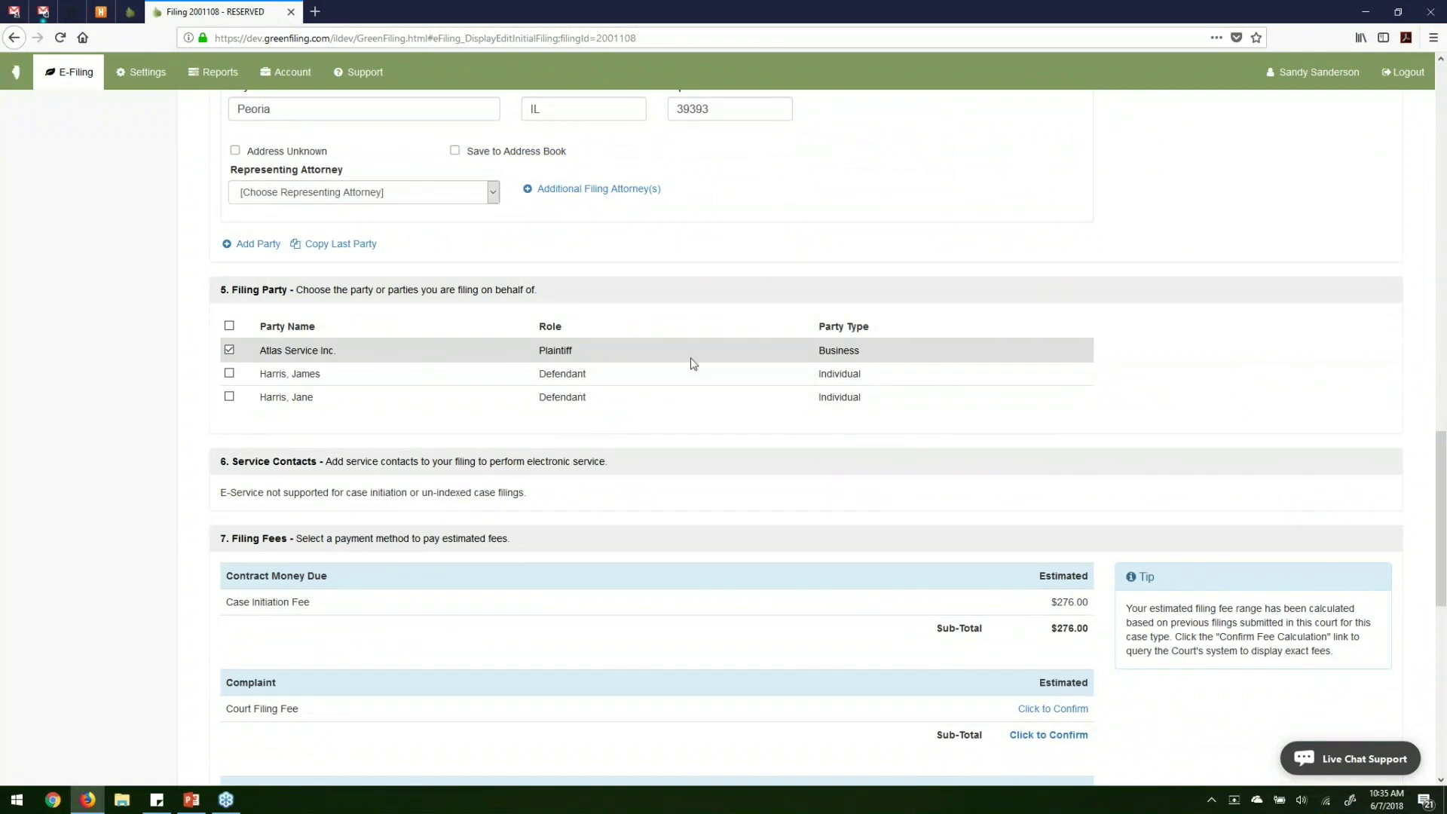
{"action": "scroll", "coordinate": [694, 364], "scroll_direction": "down", "scroll_amount": 2}
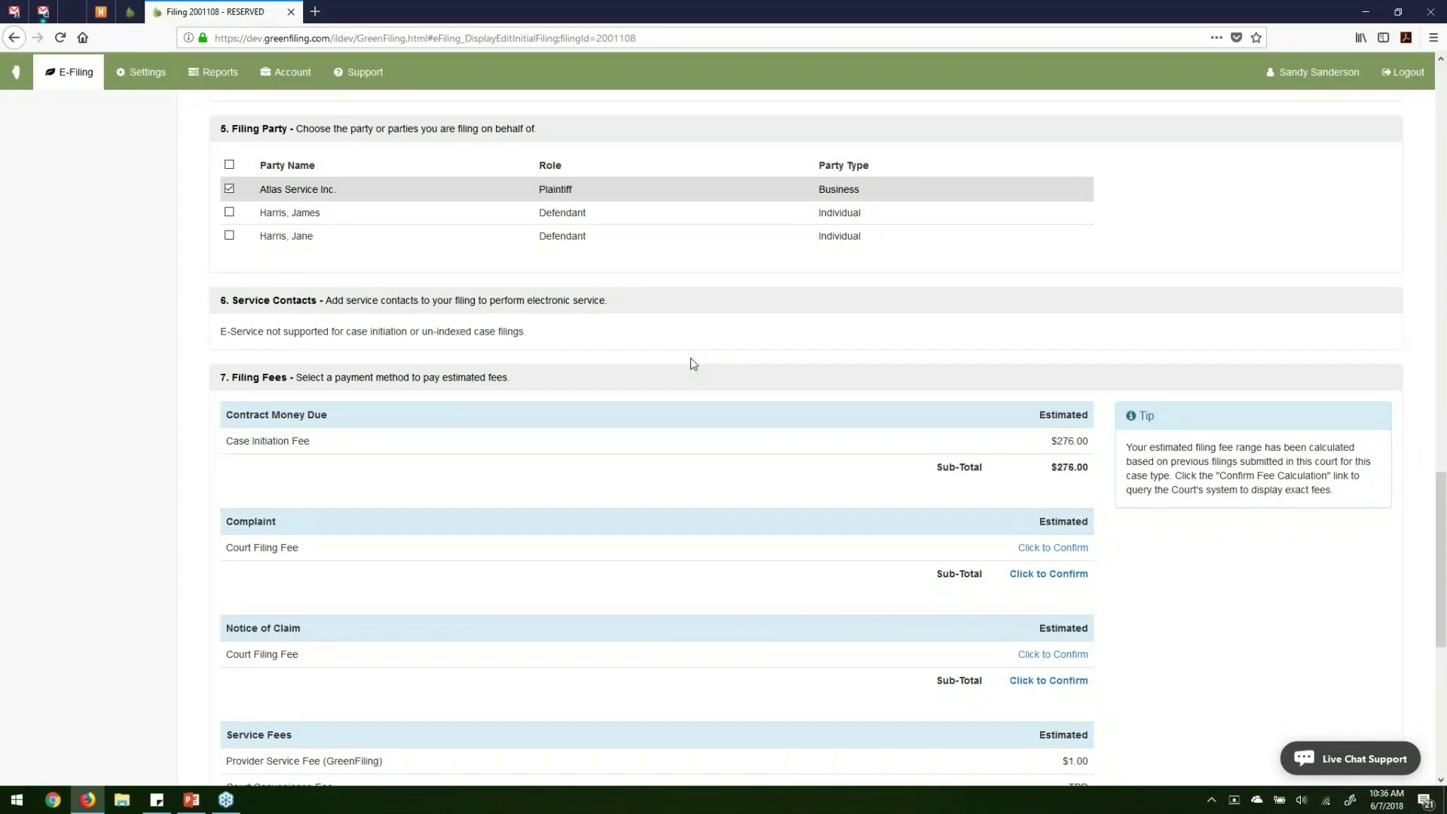
Review the estimated $276.00 case initiation fee under Filing Fees.
{"action": "scroll", "coordinate": [636, 391], "scroll_direction": "down", "scroll_amount": 3}
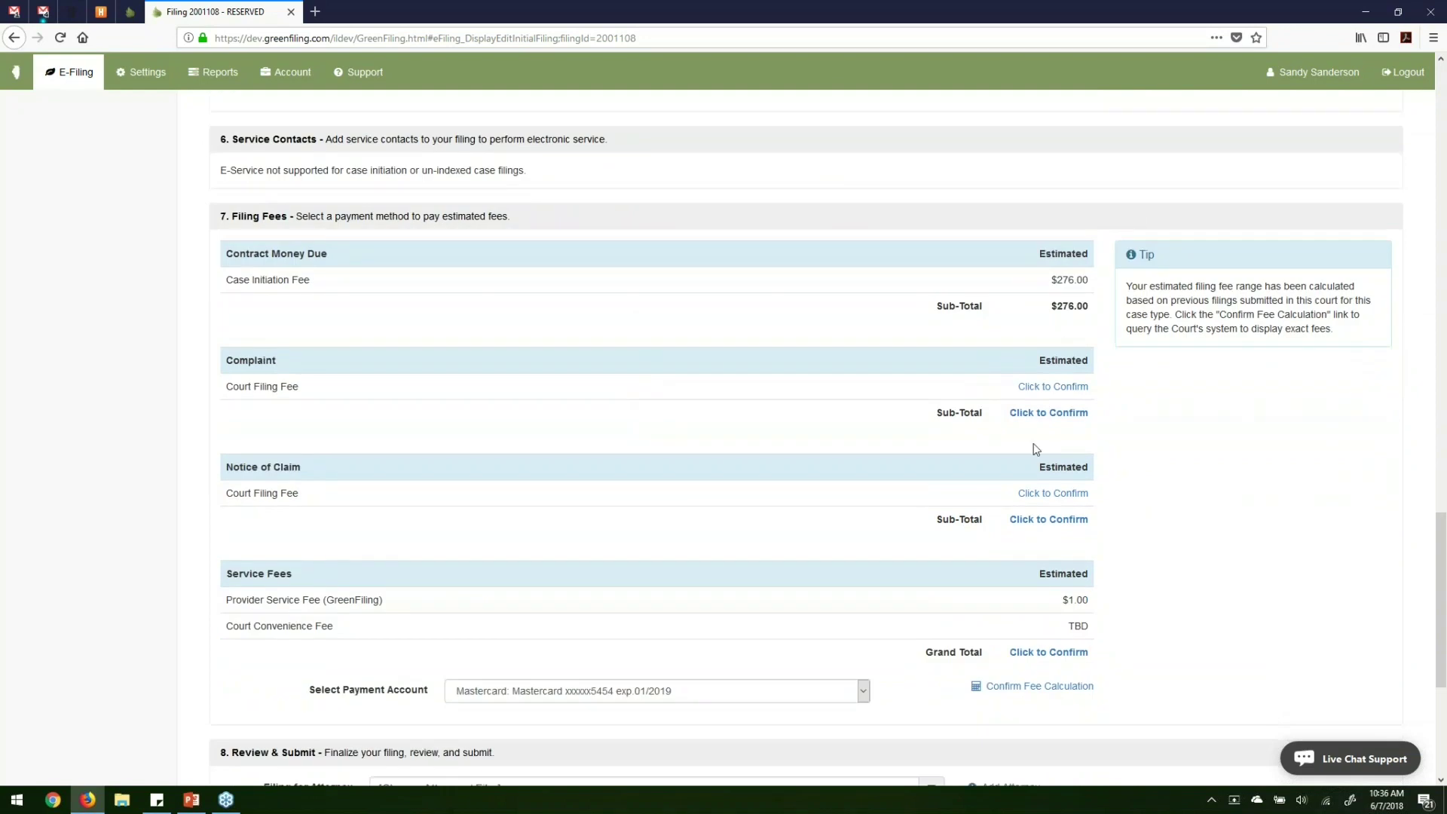
{"action": "double_click", "coordinate": [1058, 285]}
{"action": "scroll", "coordinate": [1060, 293], "scroll_direction": "down", "scroll_amount": 1}
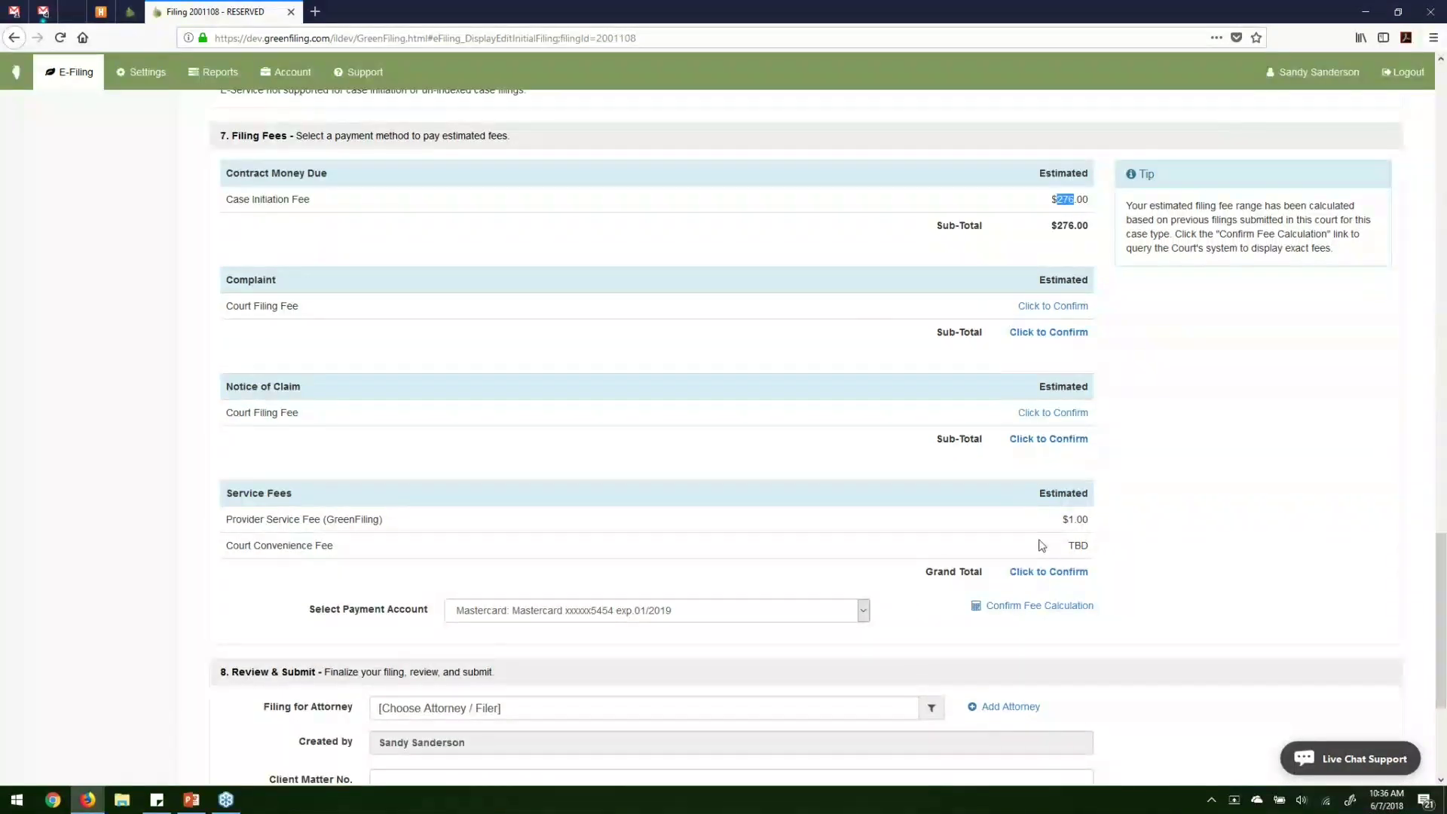
Confirm the fees and check the $276.00, $1.00 provider and $8.01 convenience amounts.
{"action": "left_click", "coordinate": [1062, 306]}
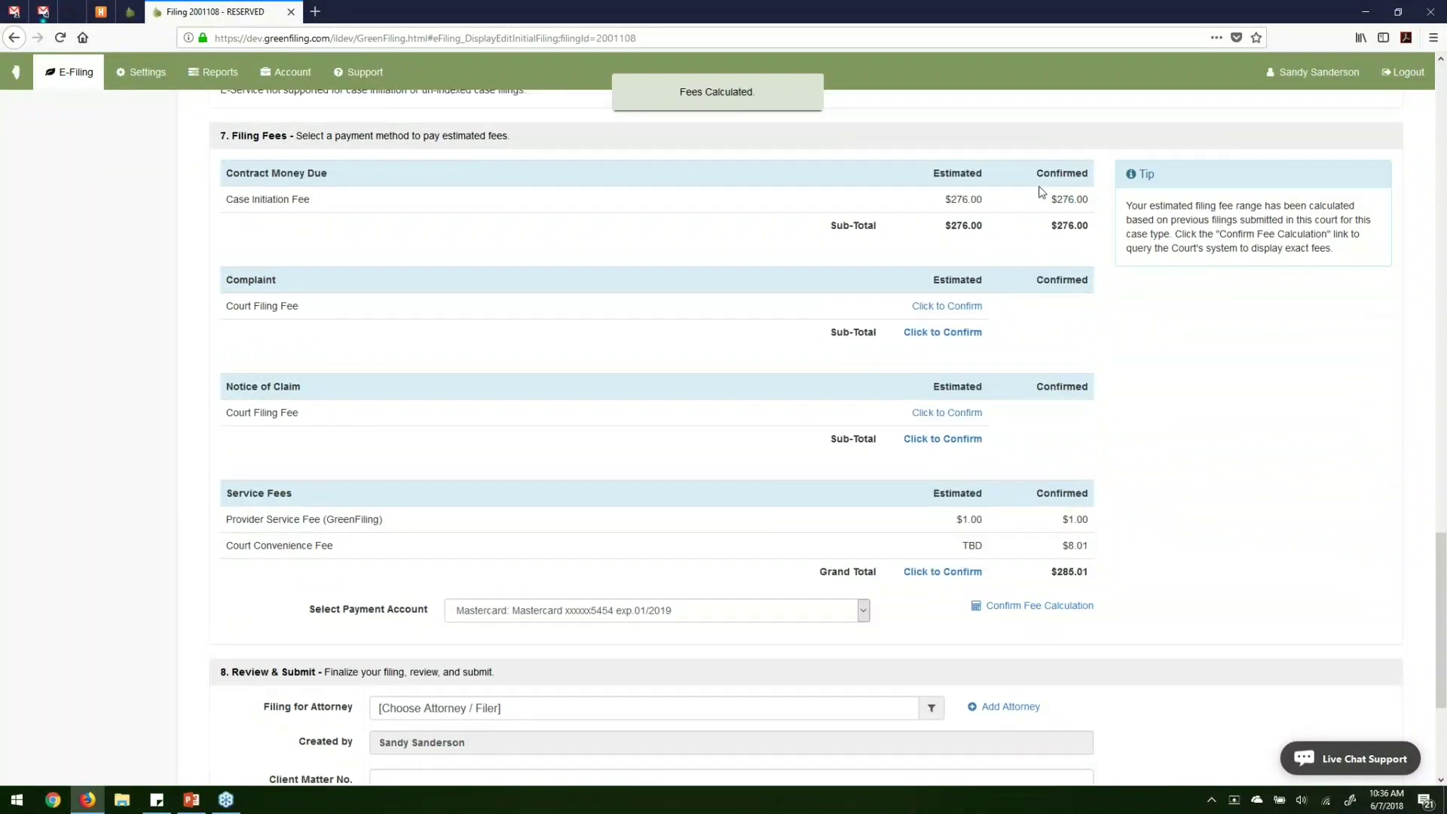
{"action": "left_click_drag", "start_coordinate": [1039, 190], "coordinate": [1059, 283]}
{"action": "left_click", "coordinate": [1121, 479]}
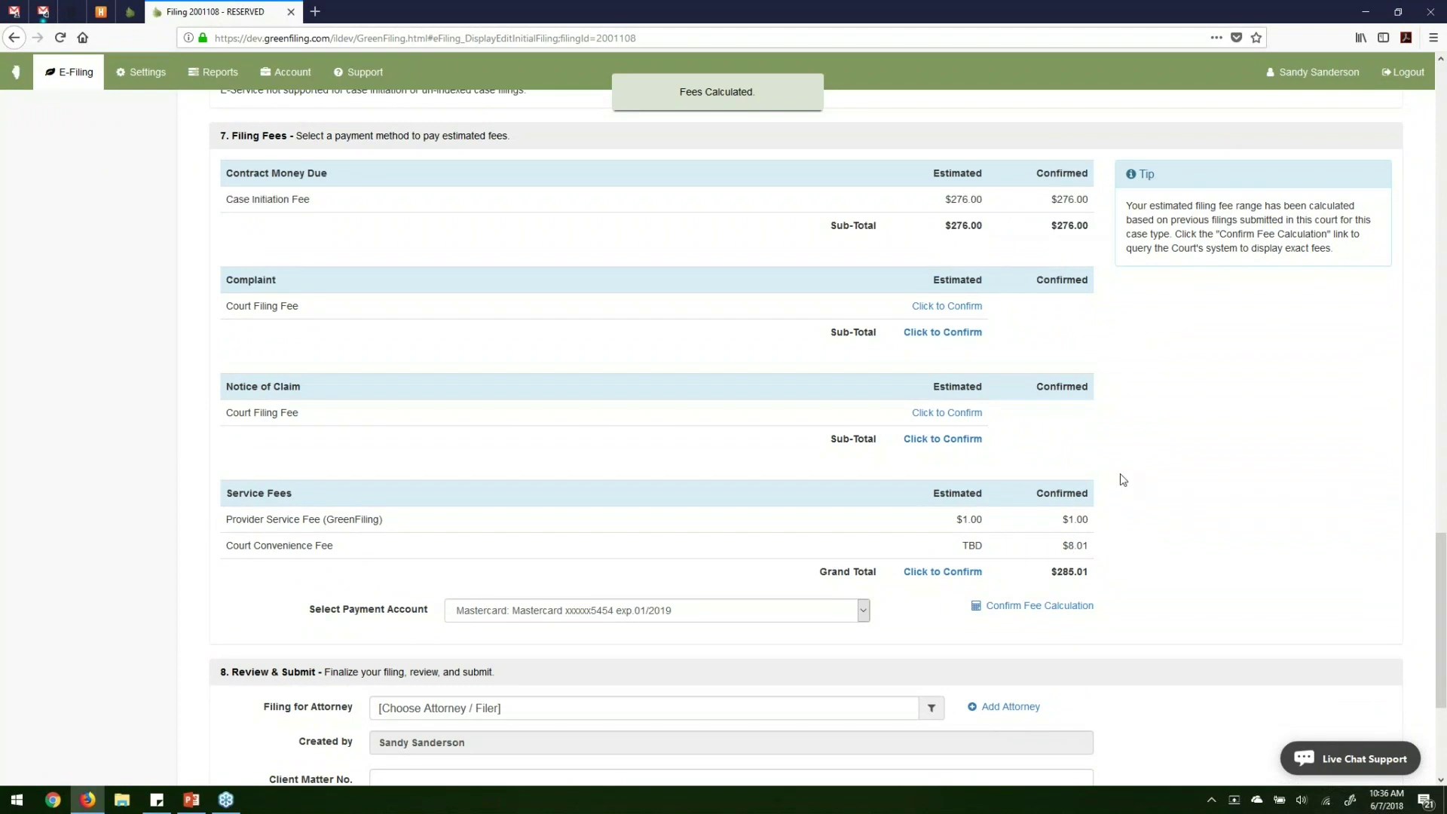
{"action": "double_click", "coordinate": [1060, 199]}
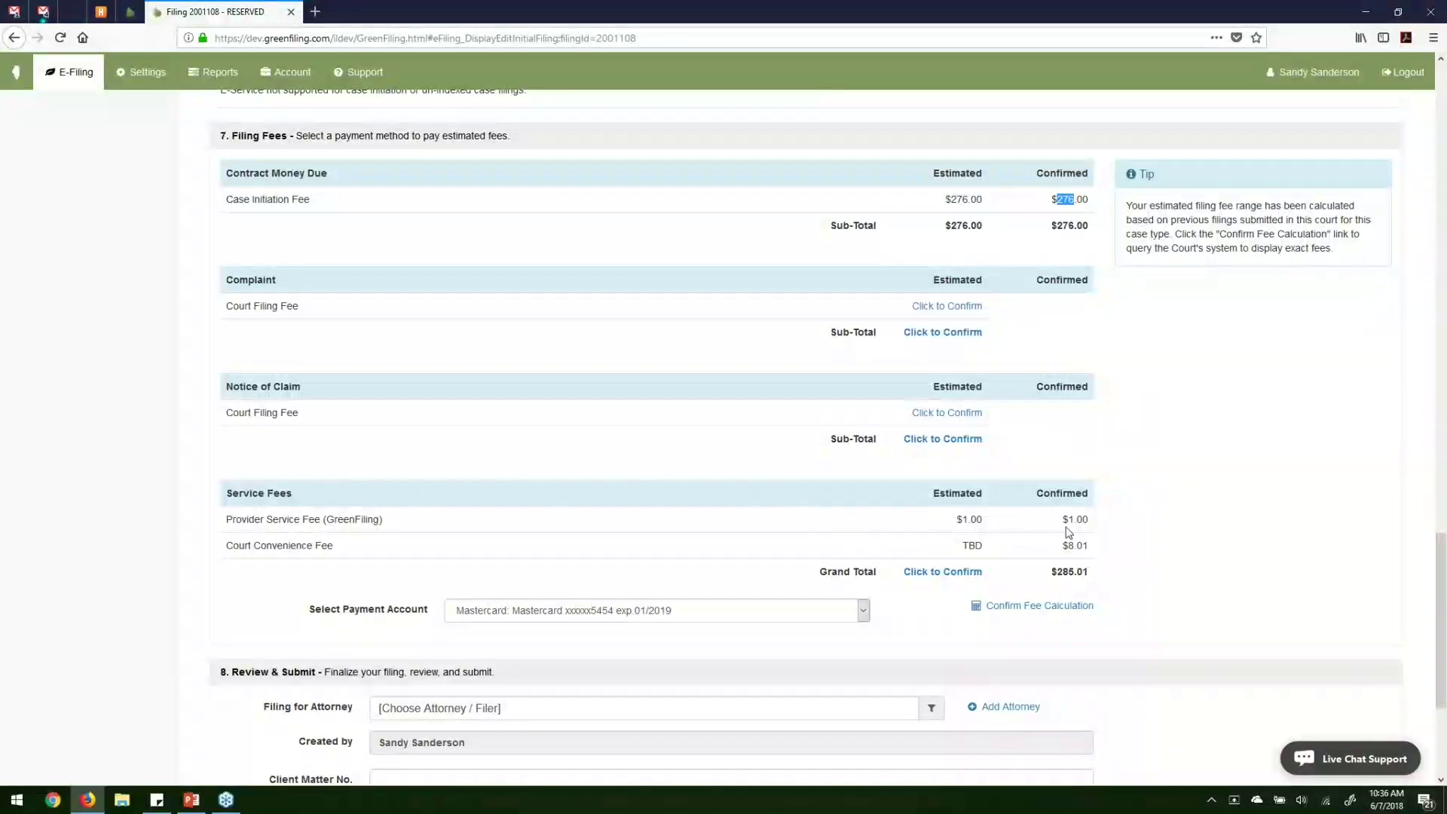
{"action": "left_click_drag", "start_coordinate": [1067, 518], "coordinate": [1091, 520]}
{"action": "scroll", "coordinate": [1125, 526], "scroll_direction": "down", "scroll_amount": 1}
{"action": "left_click_drag", "start_coordinate": [1062, 465], "coordinate": [1094, 471]}
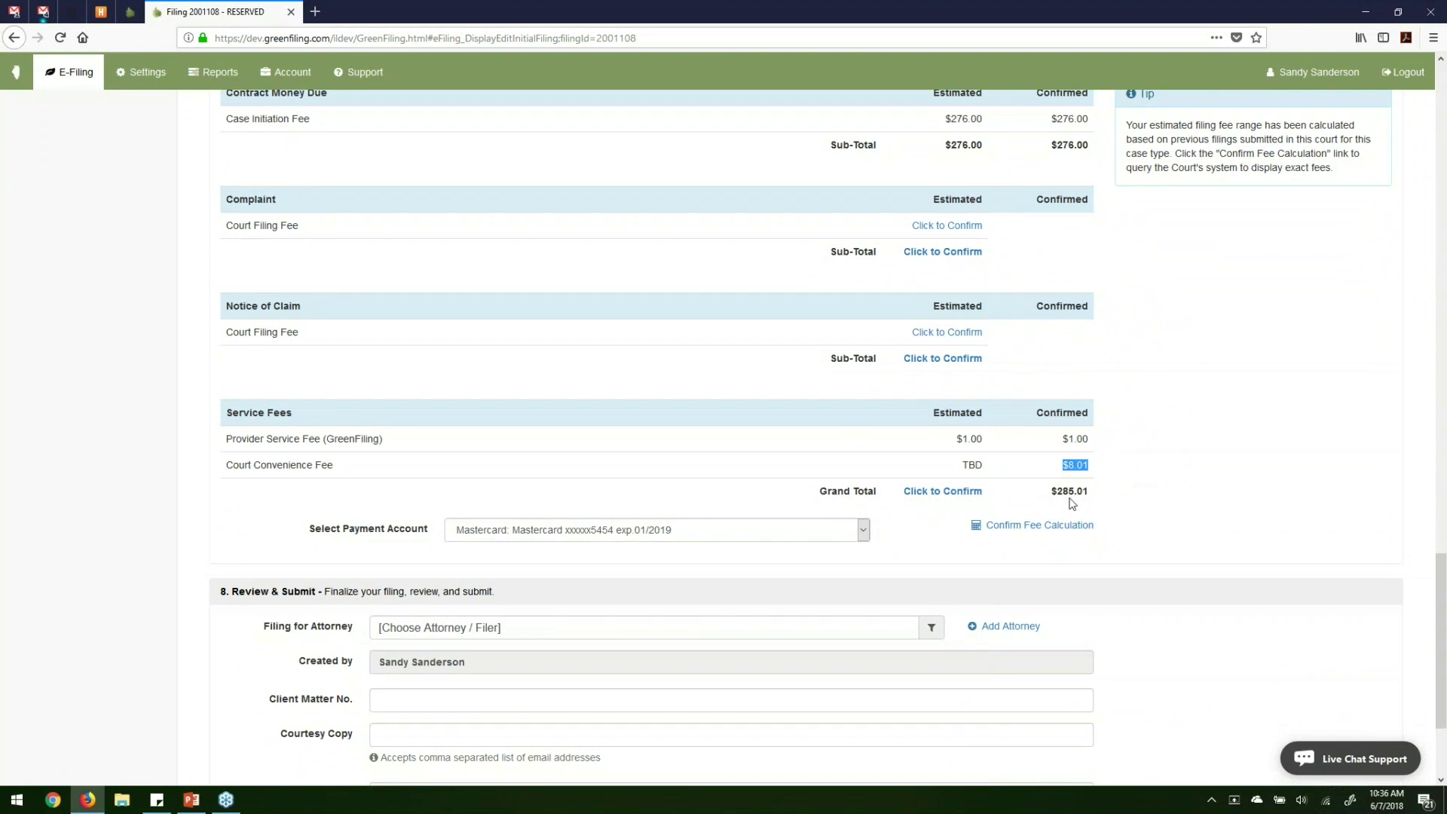
Try the B of A eCheck account and recalculate, showing a $0.25 convenience fee.
{"action": "left_click", "coordinate": [663, 535]}
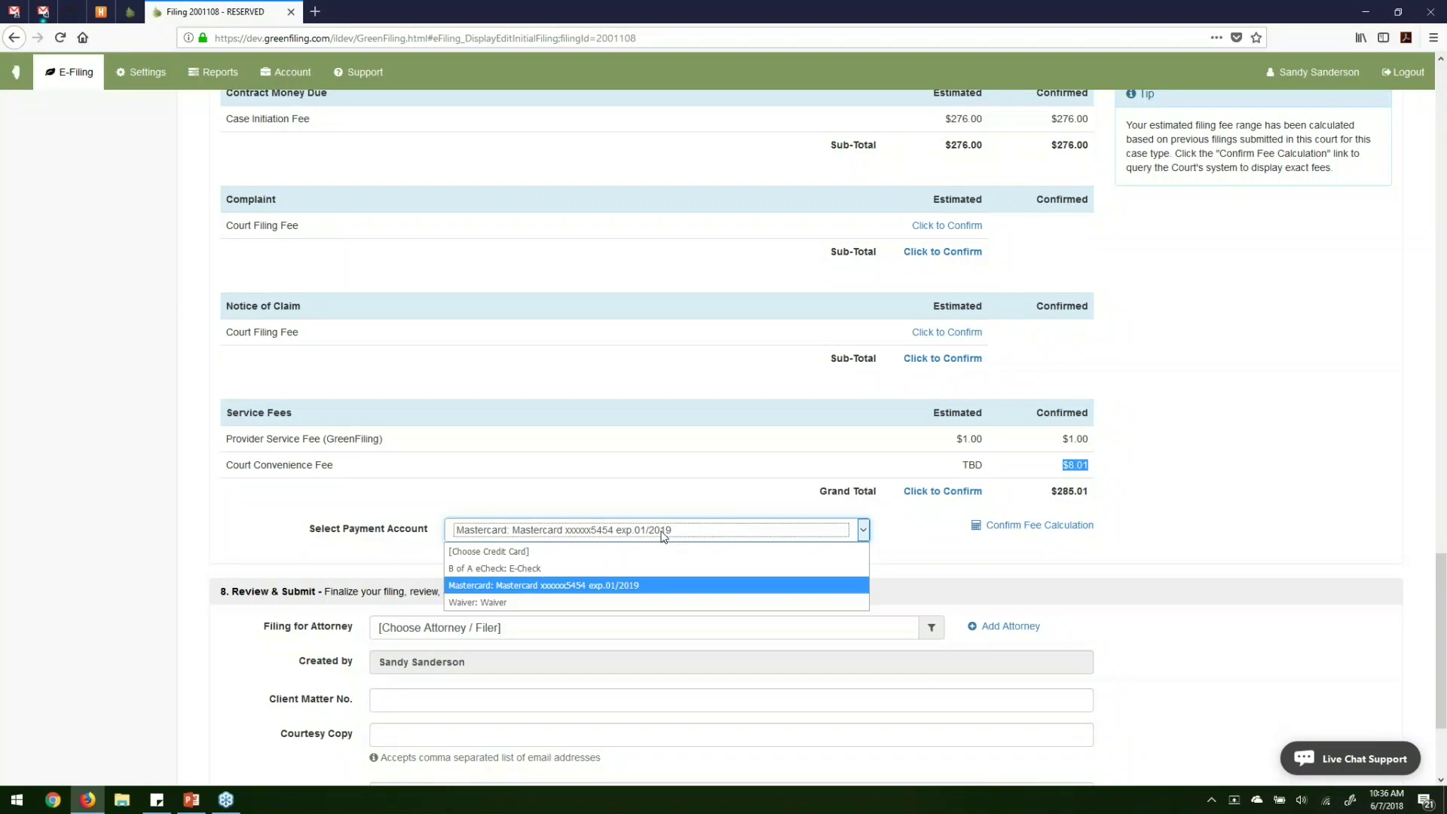
{"action": "left_click", "coordinate": [607, 570]}
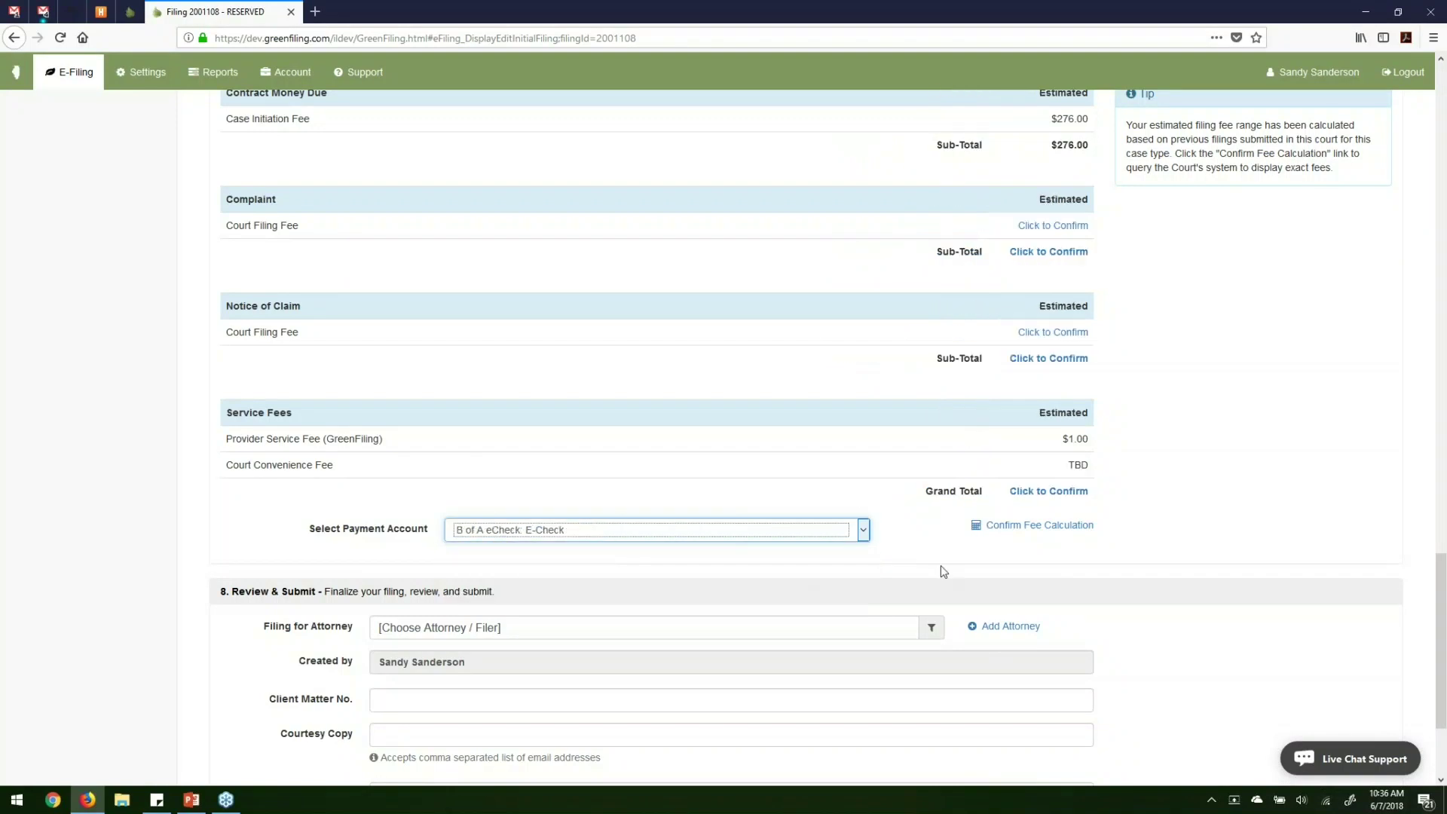
{"action": "left_click", "coordinate": [1002, 526]}
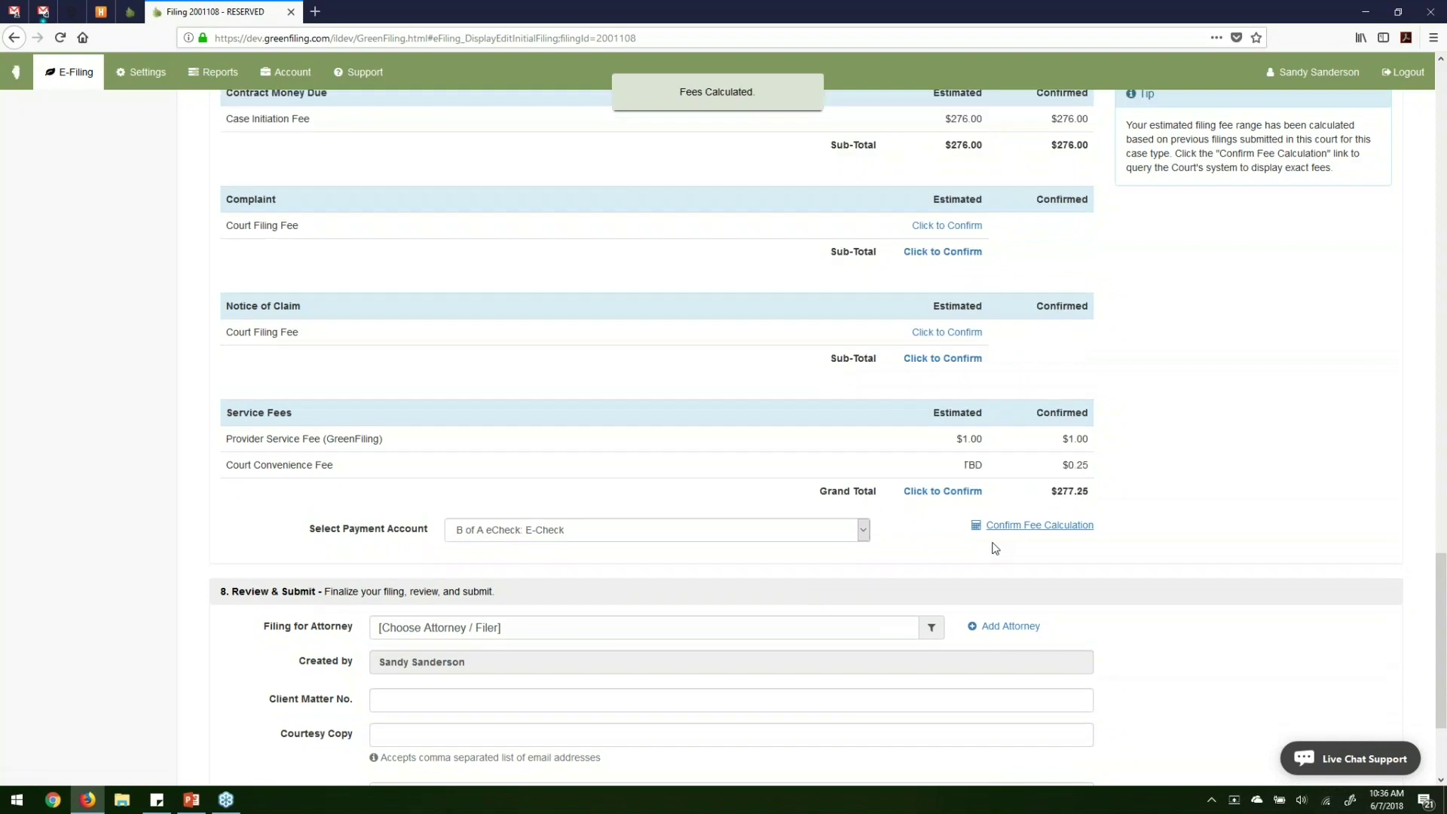
{"action": "left_click_drag", "start_coordinate": [1090, 465], "coordinate": [1068, 464]}
{"action": "left_click", "coordinate": [1106, 491]}
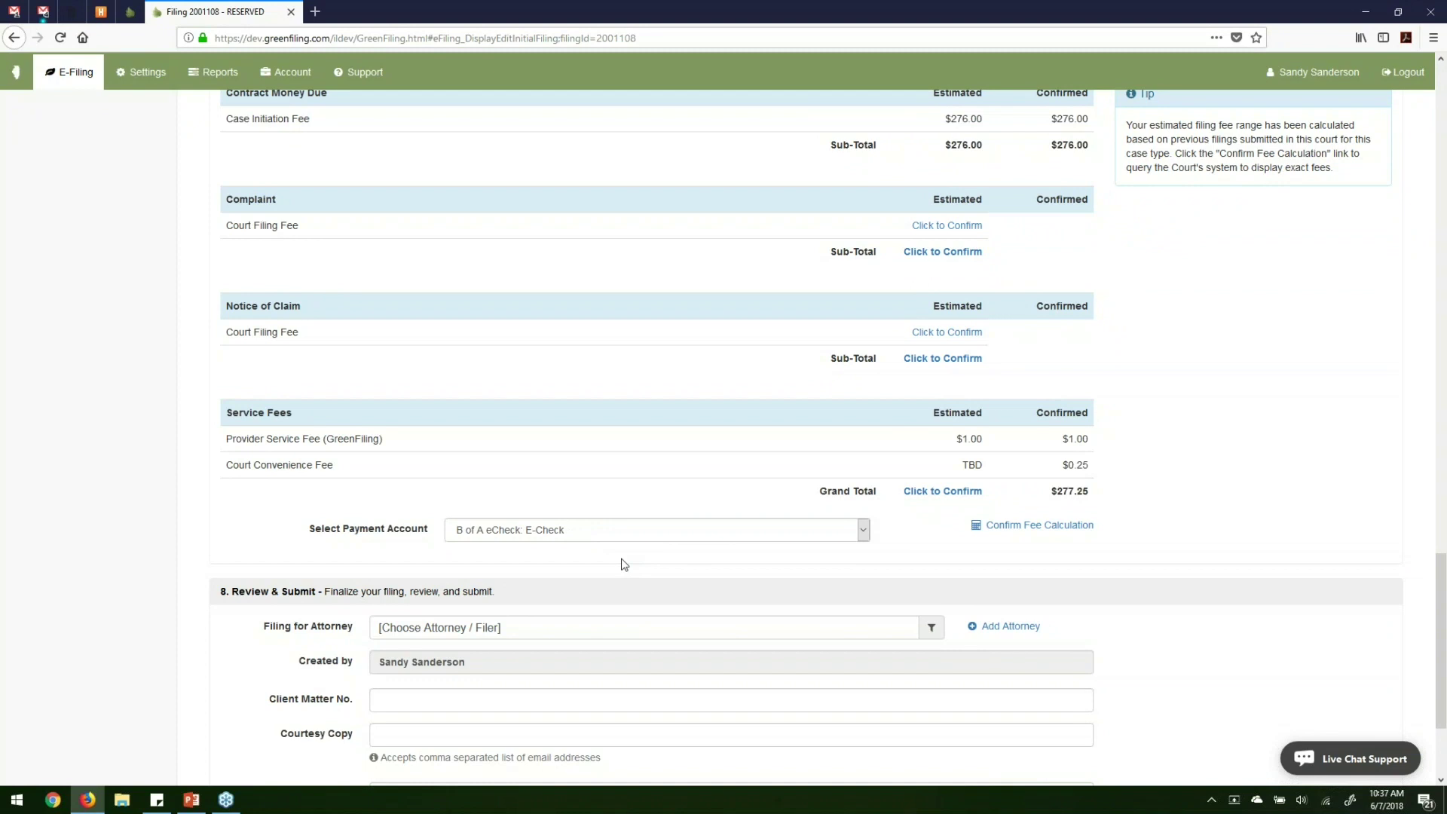
Switch the payment account to Waiver and confirm the fee calculation.
{"action": "left_click", "coordinate": [602, 535]}
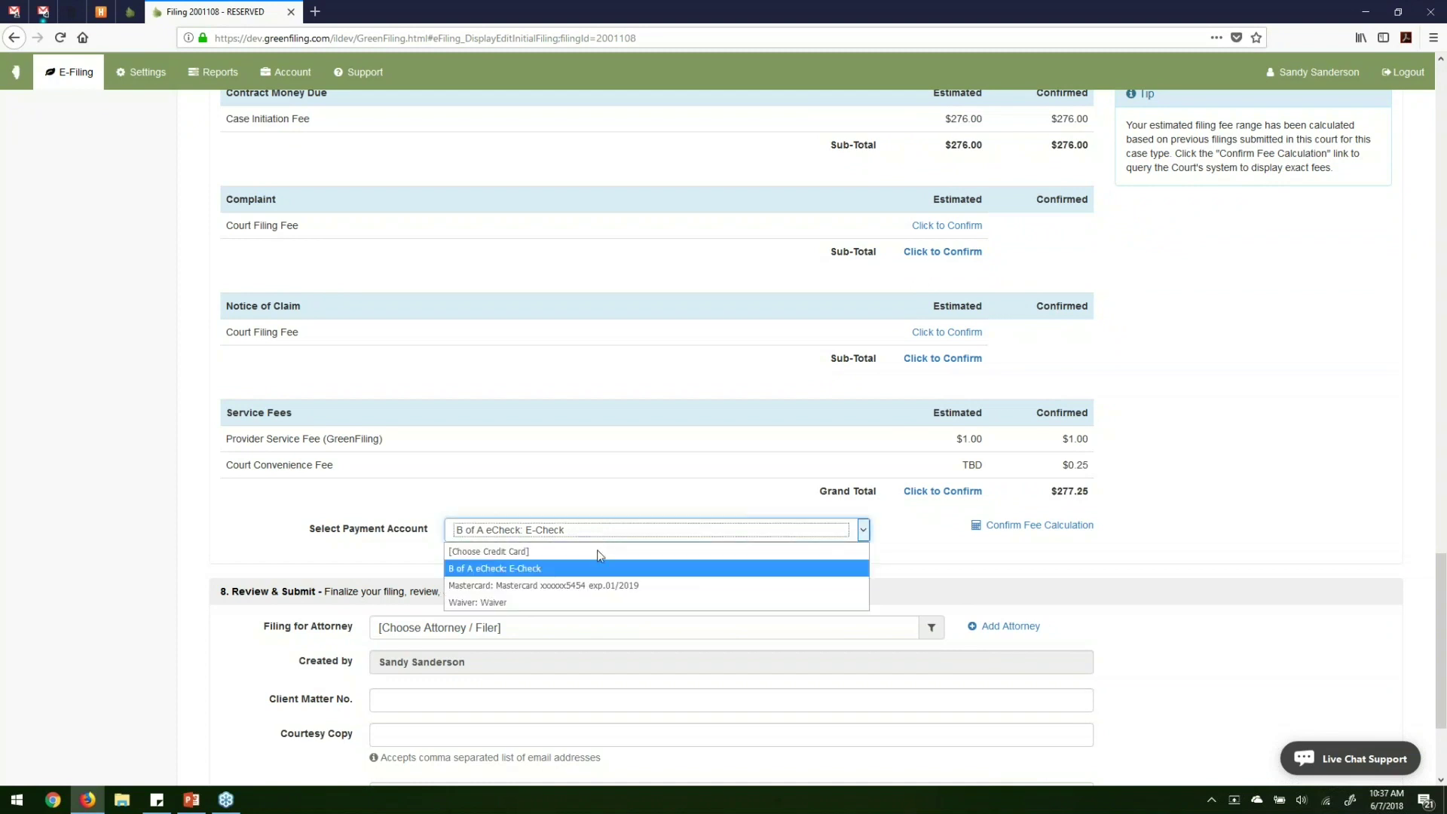
{"action": "left_click", "coordinate": [580, 601]}
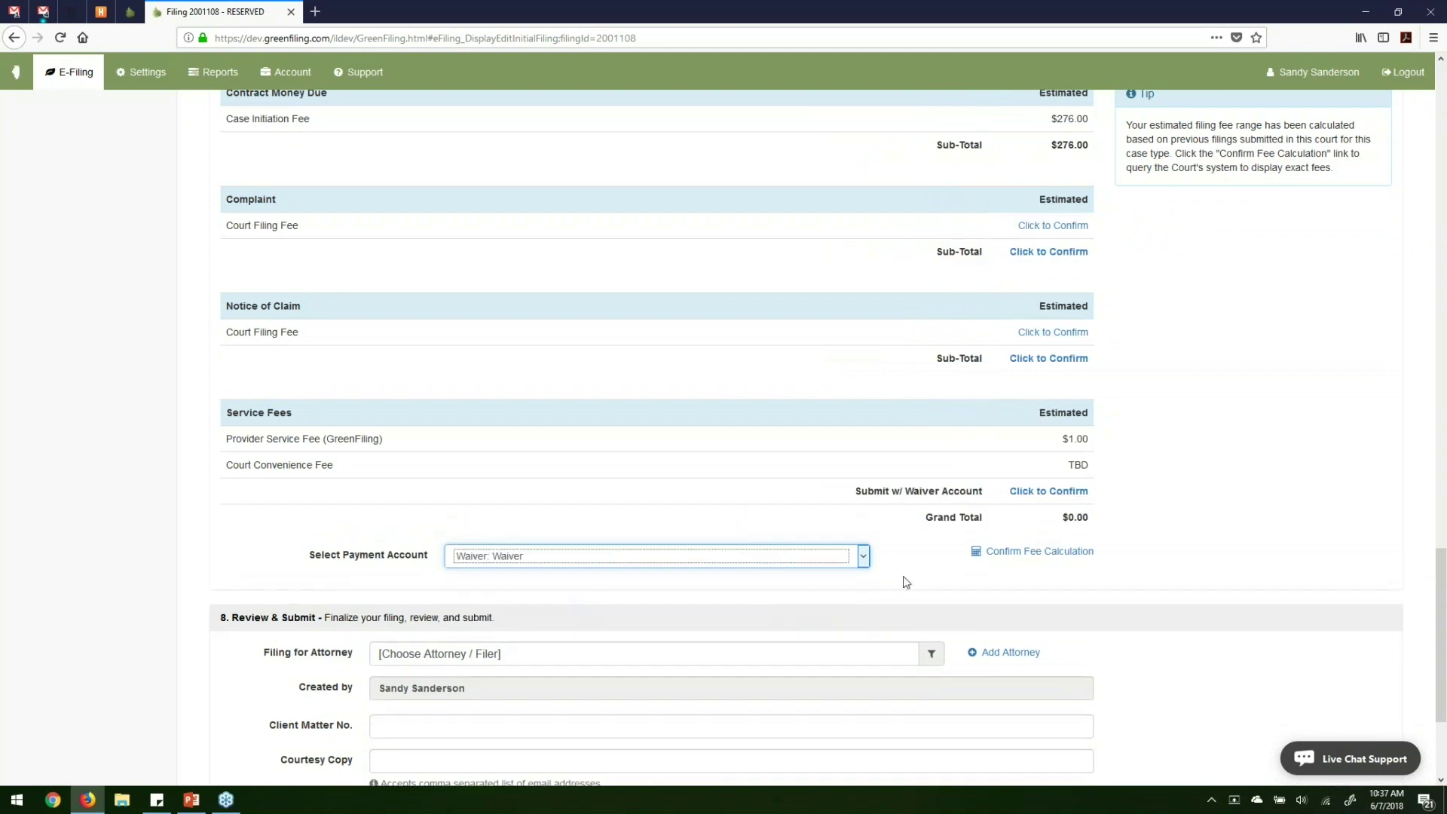
{"action": "left_click", "coordinate": [1029, 556]}
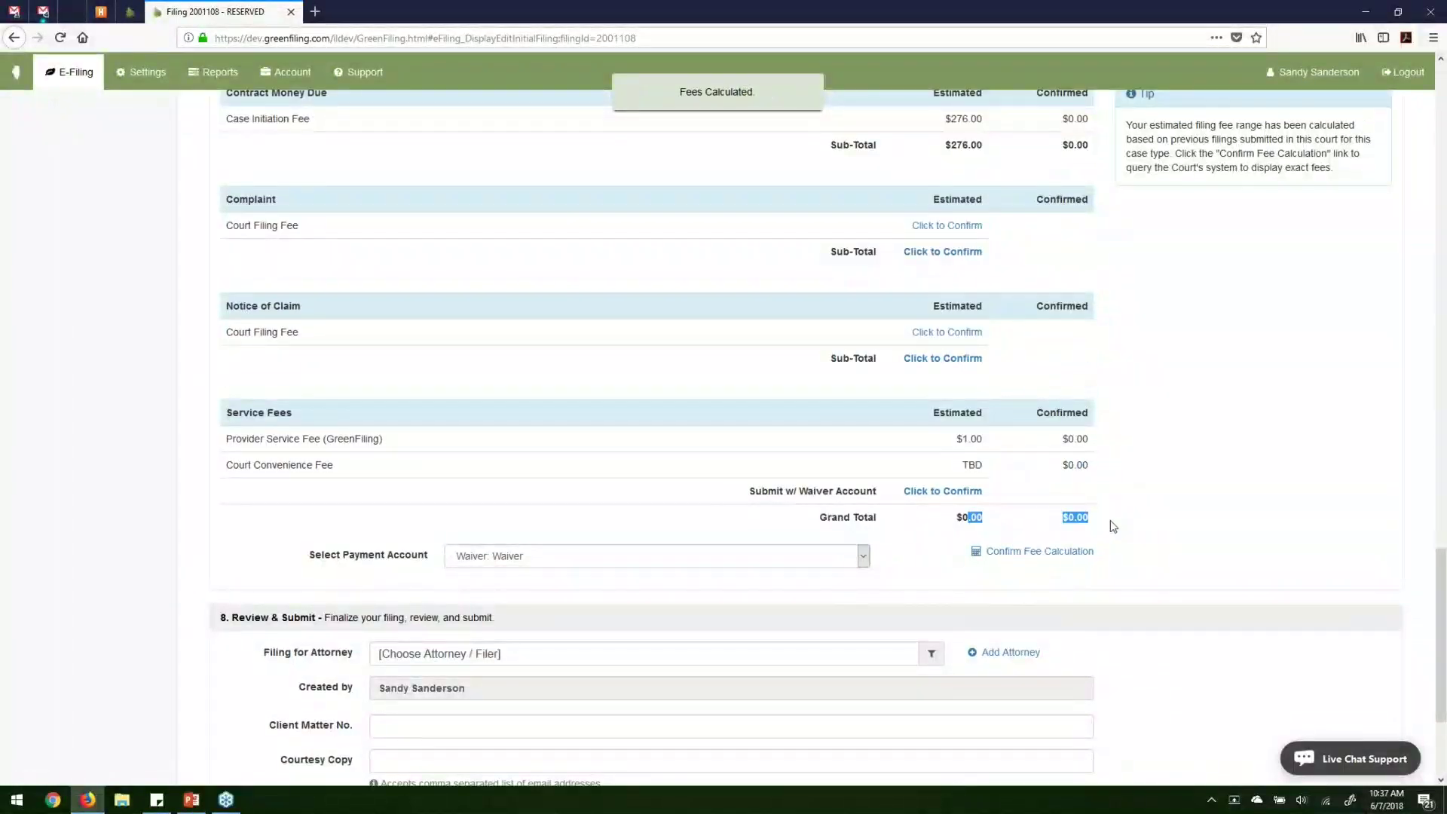
Pay with the Mastercard and reconfirm fees for a $285.01 grand total.
{"action": "left_click", "coordinate": [597, 556]}
{"action": "left_click", "coordinate": [586, 606]}
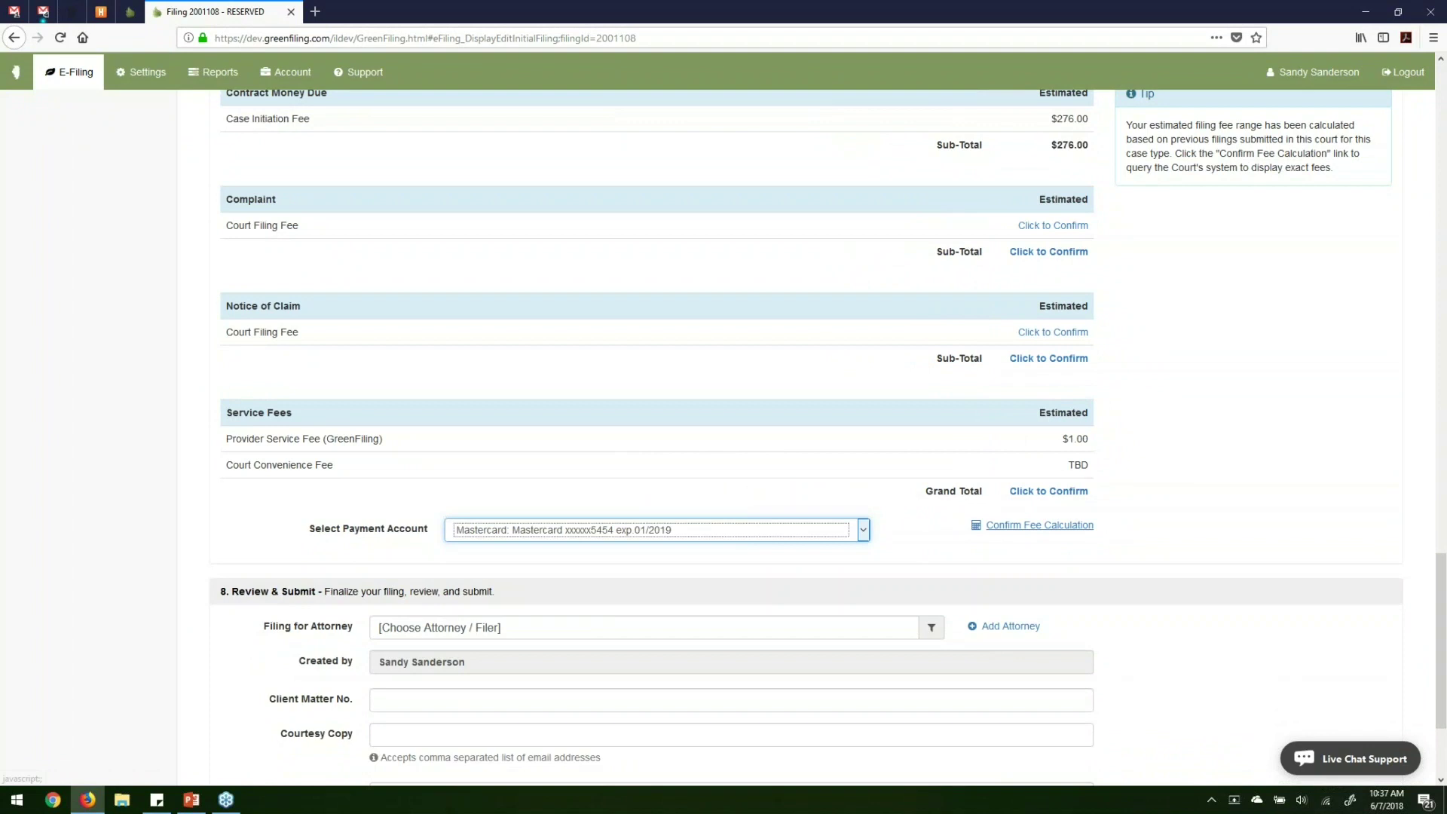
{"action": "left_click", "coordinate": [1040, 525]}
{"action": "scroll", "coordinate": [455, 530], "scroll_direction": "down", "scroll_amount": 3}
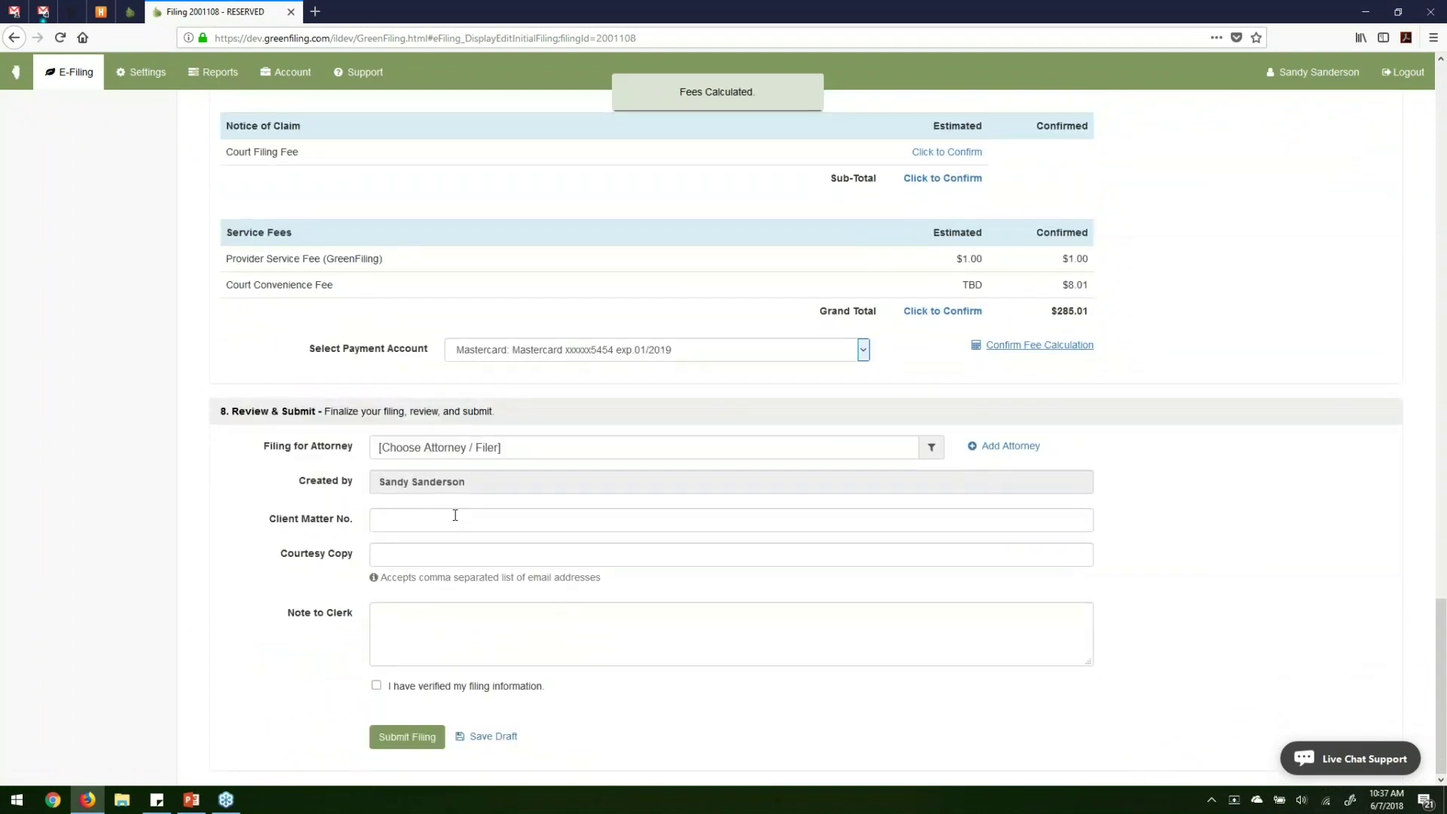
Choose the filing attorney and enter the client matter number.
{"action": "left_click", "coordinate": [687, 453]}
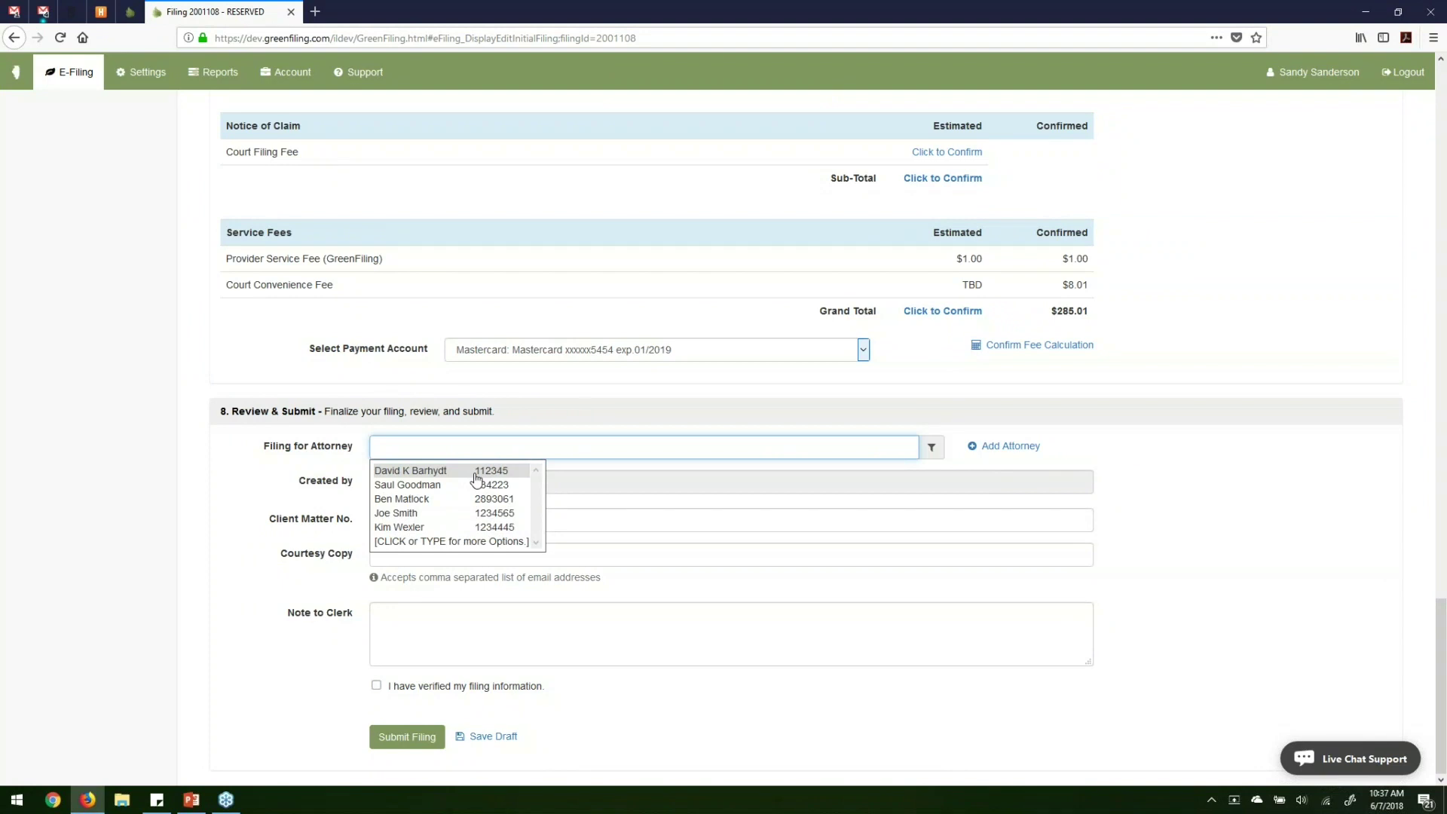
{"action": "left_click", "coordinate": [475, 473]}
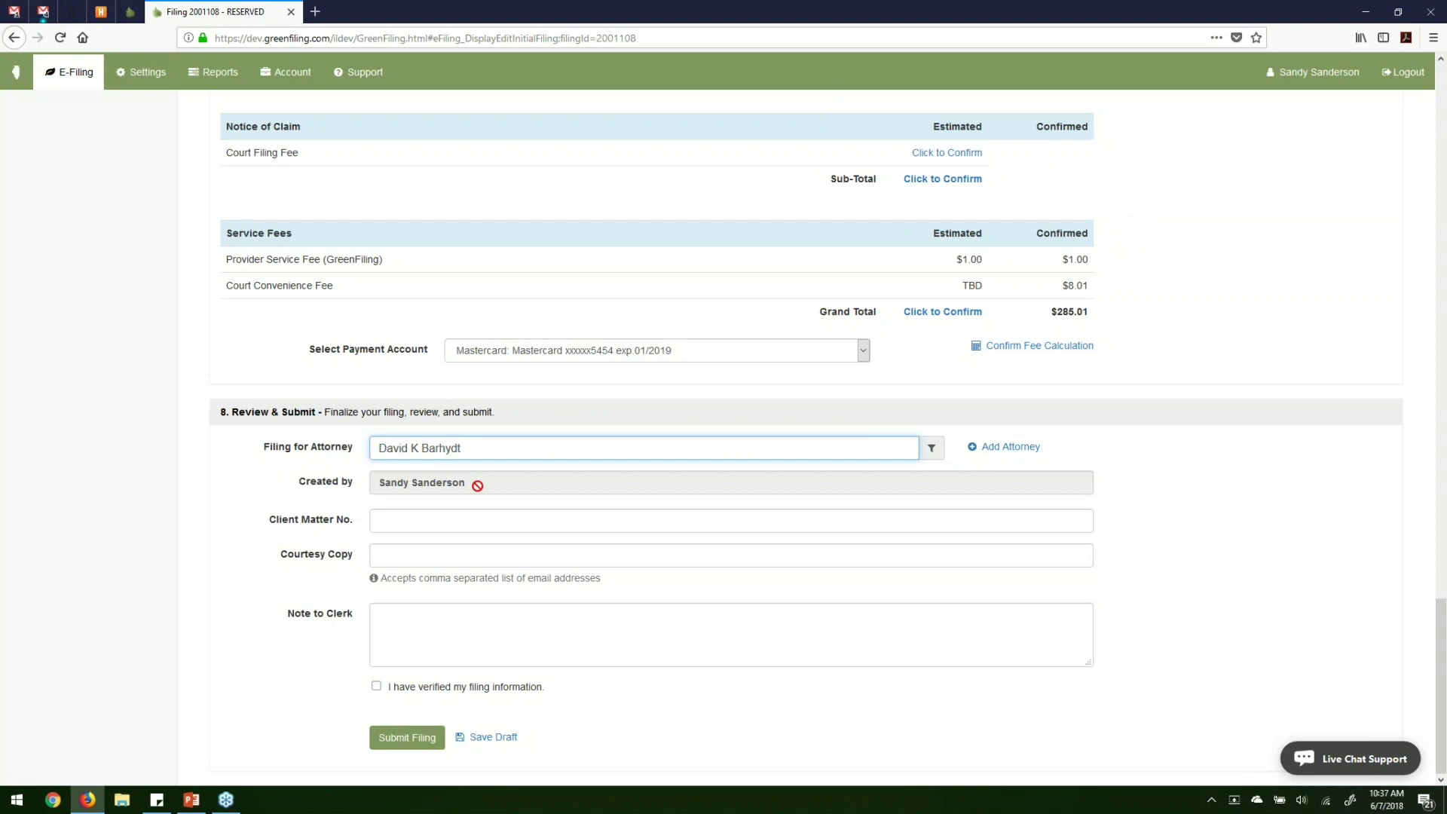
{"action": "key", "text": "Tab"}
{"action": "type", "text": "2018"}
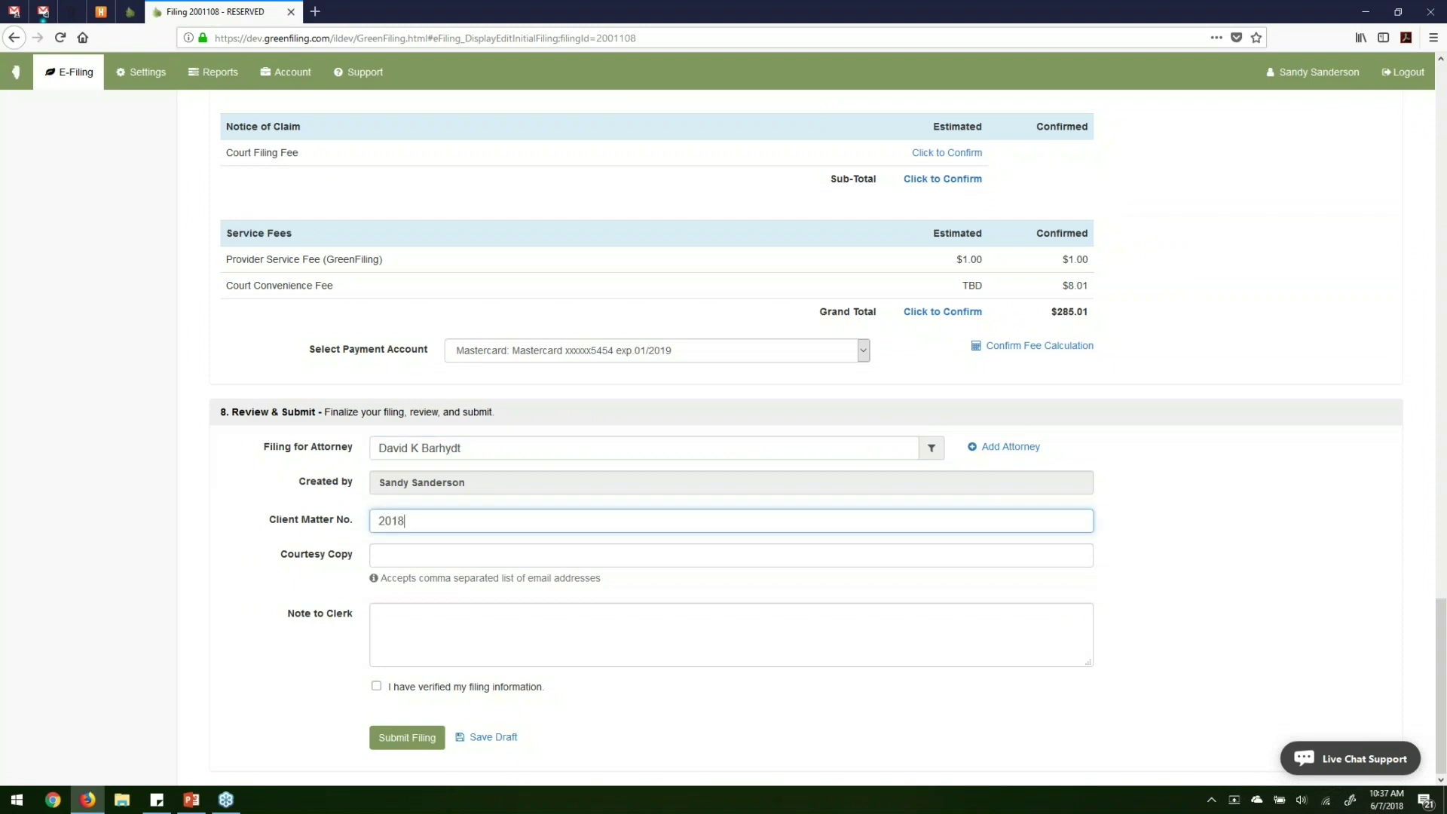
{"action": "type", "text": ".4566554"}
Enter the courtesy copy e-mail address, correcting the misspelled domain.
{"action": "left_click", "coordinate": [499, 559]}
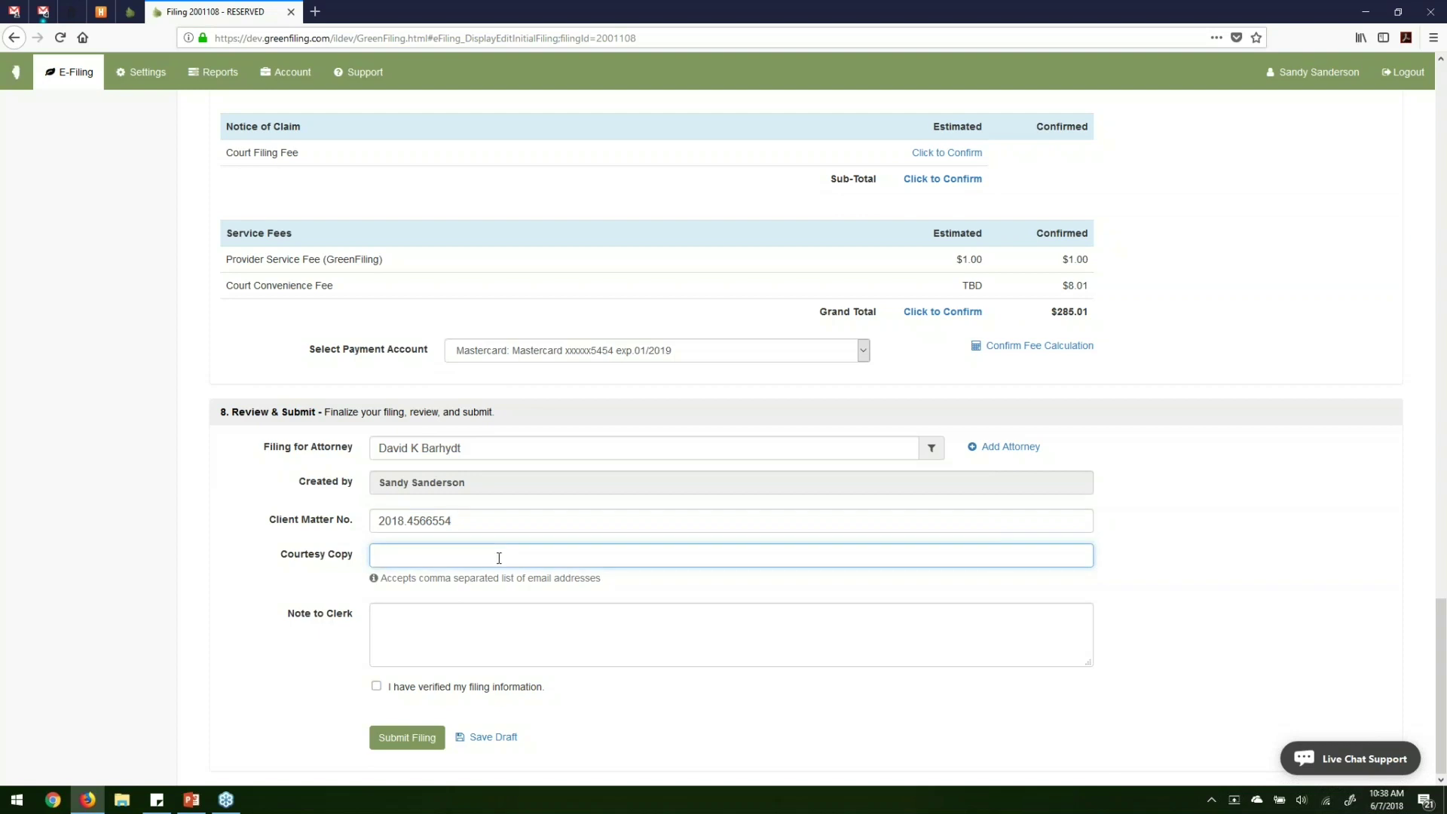
{"action": "type", "text": "n"}
{"action": "key", "text": "BackSpace"}
{"action": "key", "text": "BackSpace"}
{"action": "type", "text": "ng.com"}
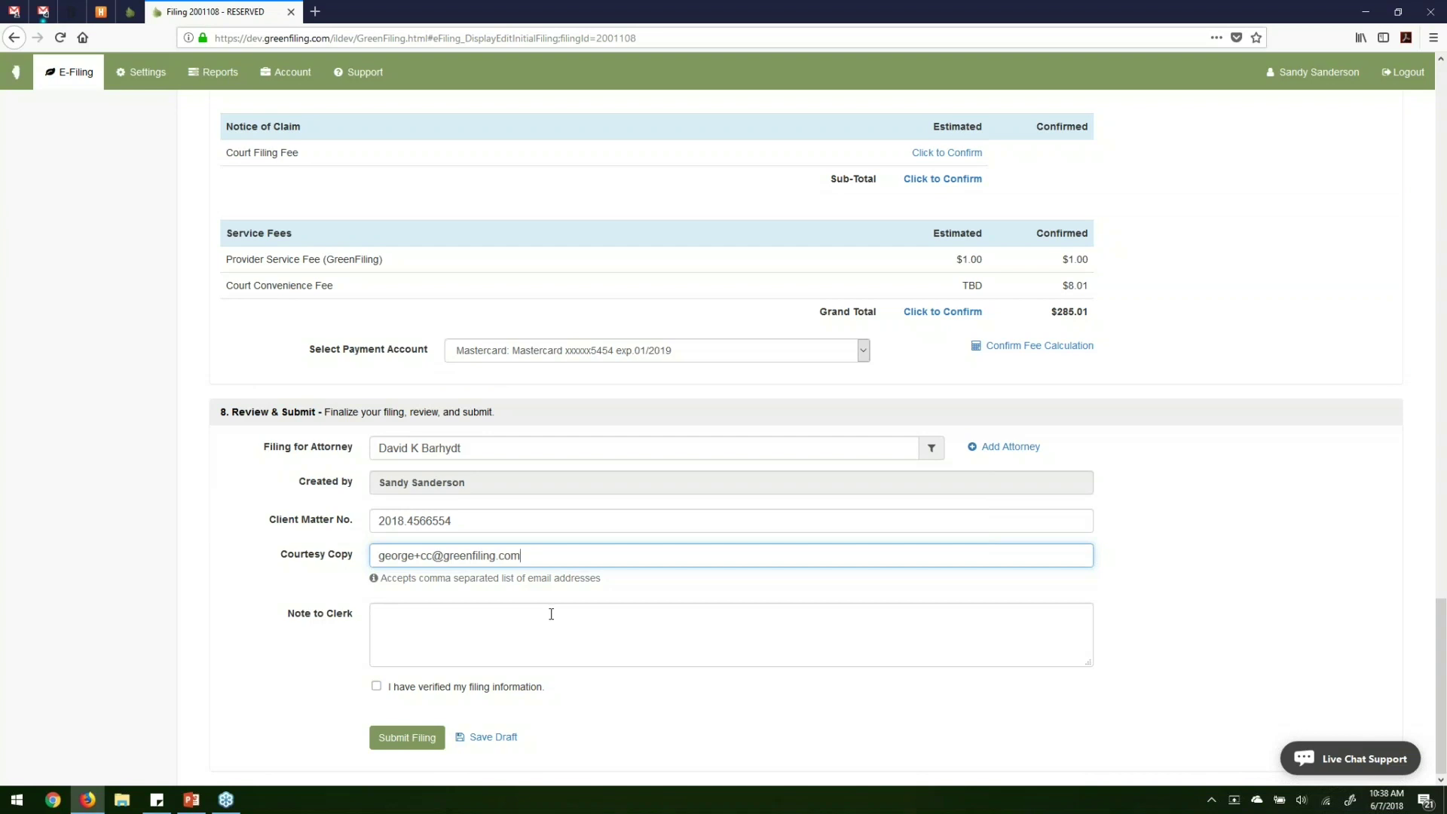
Write the clerk note "Any note to the clerk." and mark the filing information verified.
{"action": "type", "text": "Anyo"}
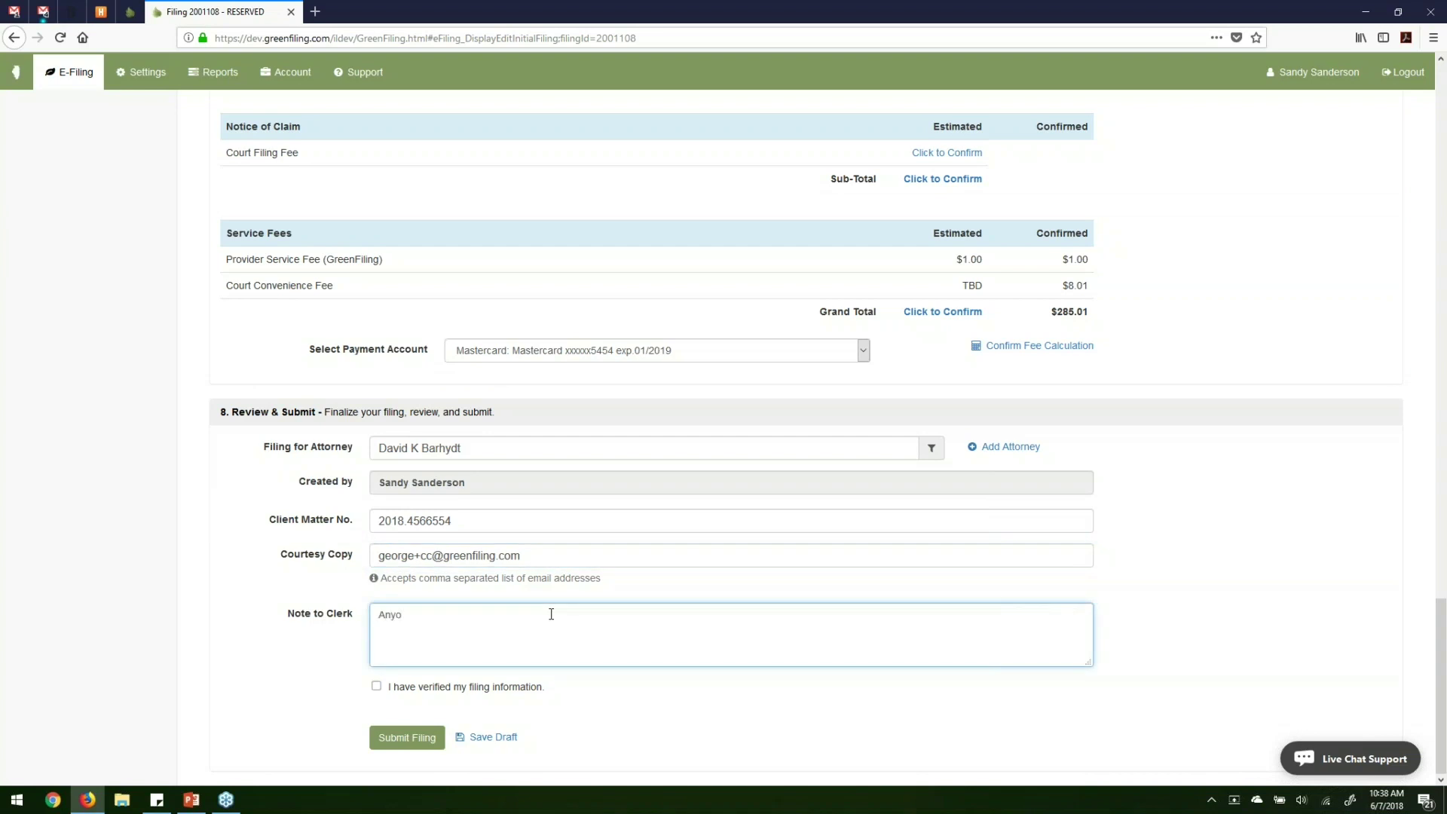
{"action": "key", "text": "BackSpace"}
{"action": "type", "text": "note to ther"}
{"action": "key", "text": "BackSpace"}
{"action": "type", "text": "clerk."}
{"action": "left_click", "coordinate": [398, 686]}
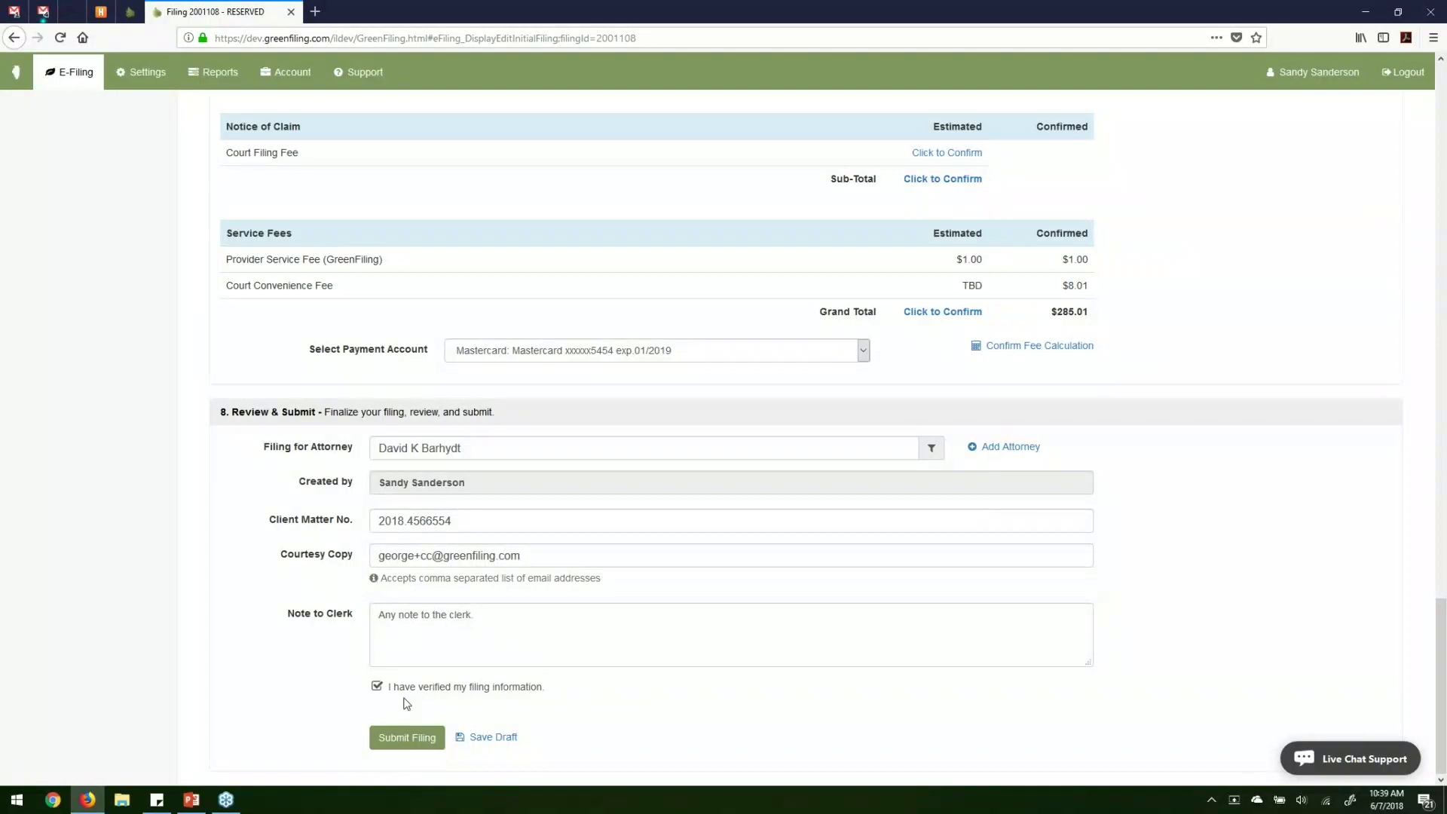
Submit the filing and find pending filing 2001108 with envelope 64017 in Filing Status.
{"action": "left_click", "coordinate": [407, 737]}
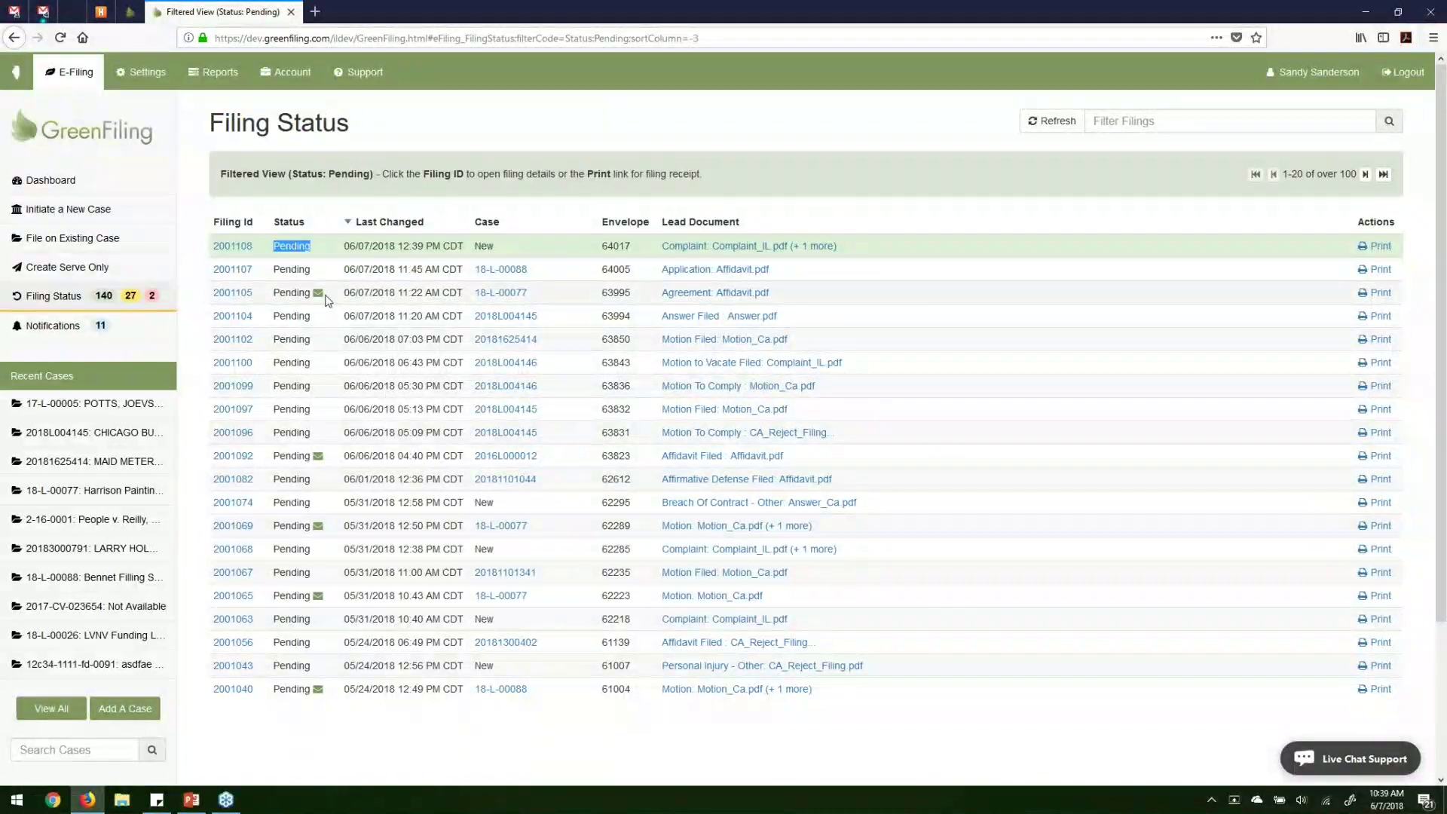
{"action": "double_click", "coordinate": [615, 252]}
In Gmail, open the Filing Submitted email for envelope 63846.
{"action": "left_click", "coordinate": [13, 11]}
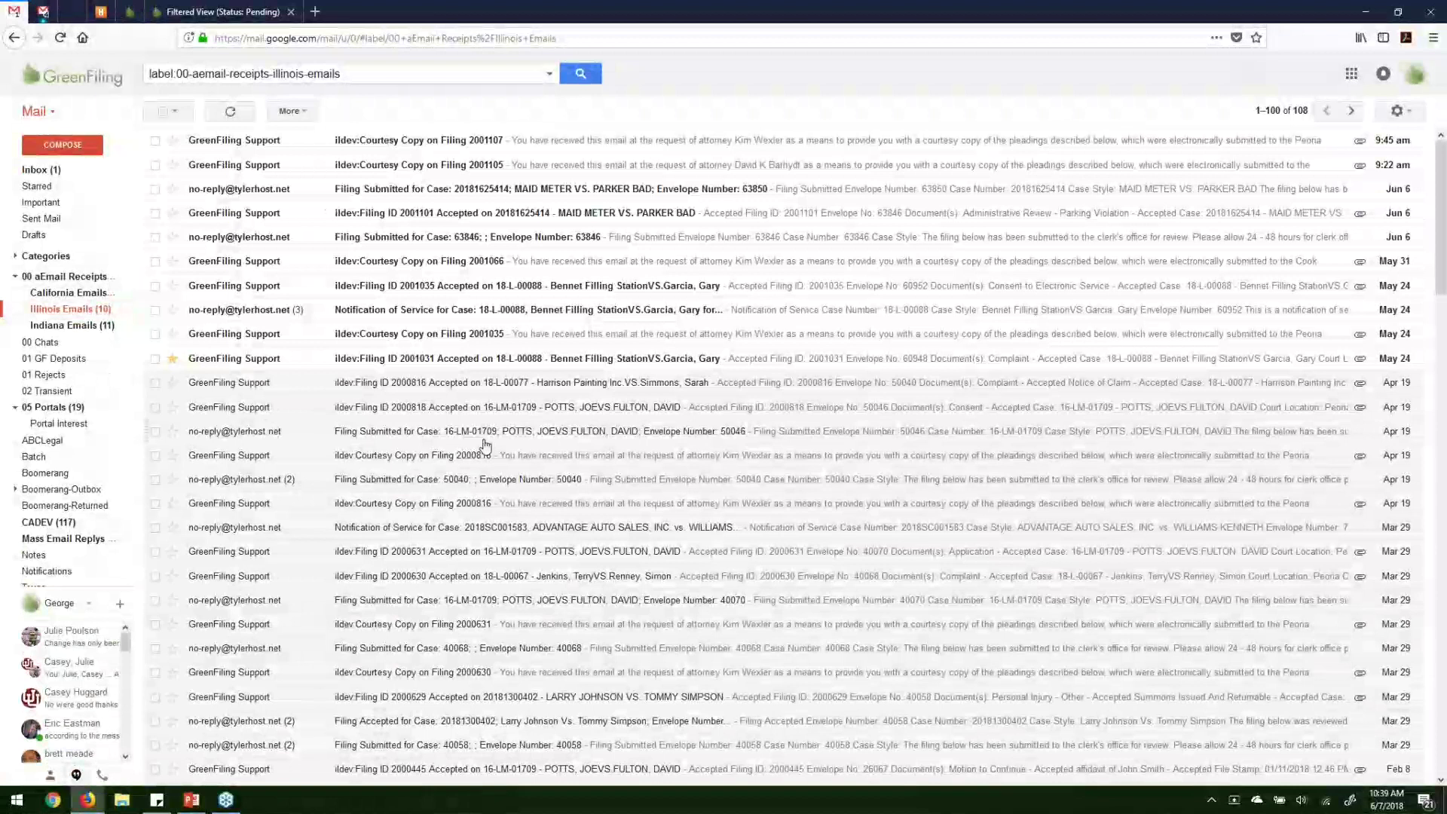
{"action": "left_click", "coordinate": [154, 236]}
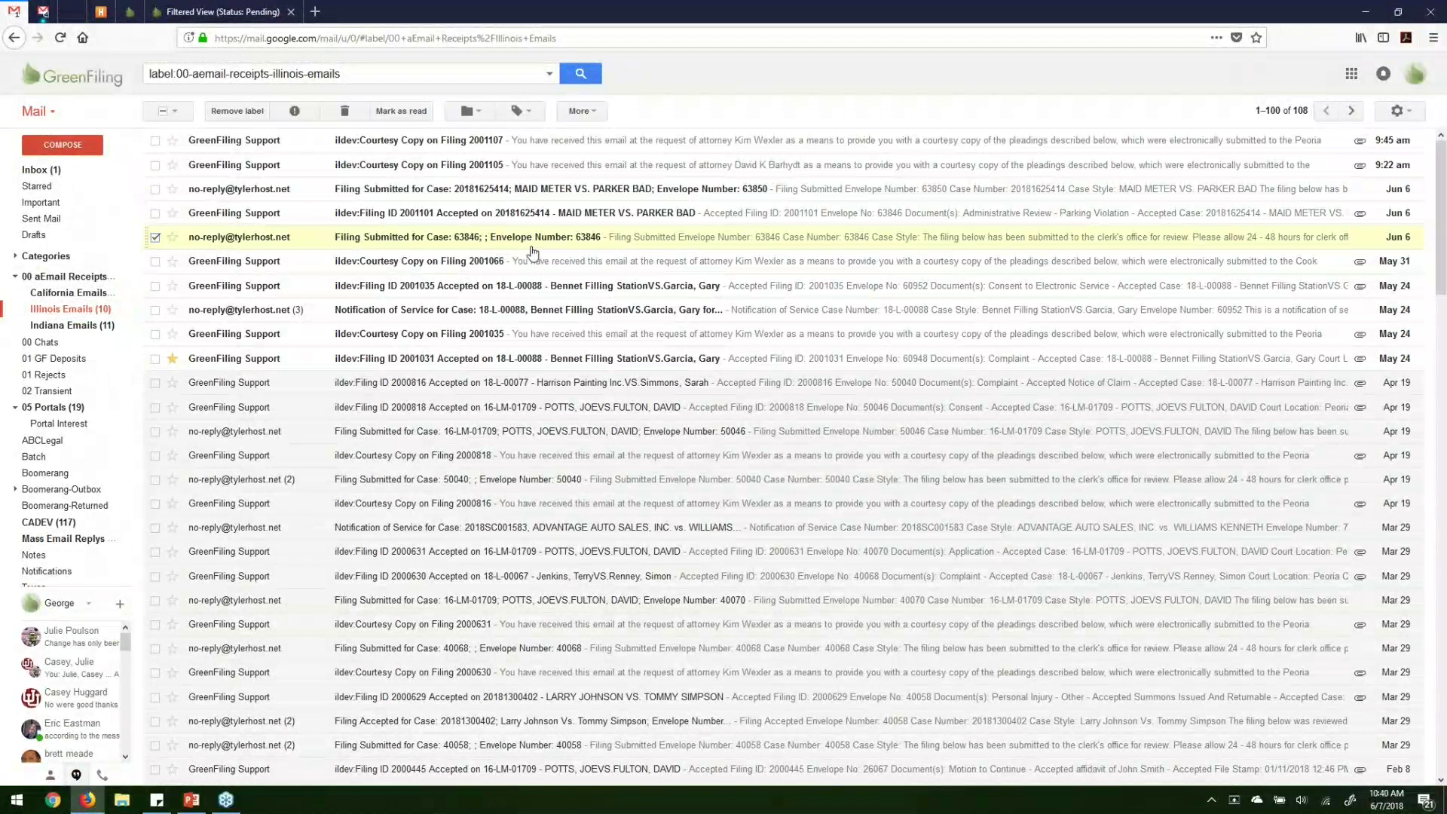
{"action": "left_click", "coordinate": [492, 242]}
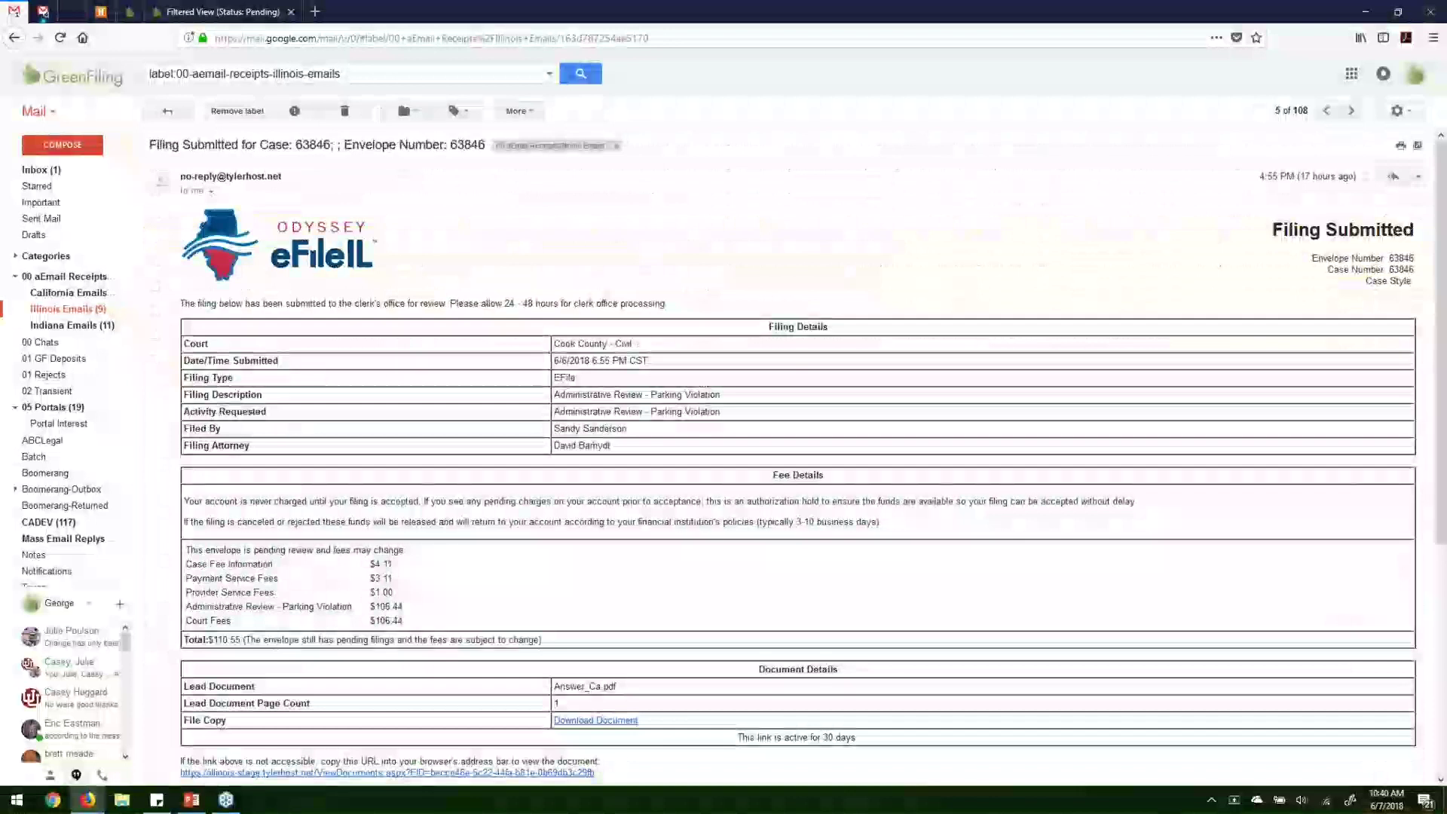
Review its filing details and lead document Answer_Ca.pdf, then return to Illinois Emails.
{"action": "scroll", "coordinate": [556, 262], "scroll_direction": "down", "scroll_amount": 2}
{"action": "left_click_drag", "start_coordinate": [555, 262], "coordinate": [622, 387]}
{"action": "scroll", "coordinate": [623, 388], "scroll_direction": "down", "scroll_amount": 2}
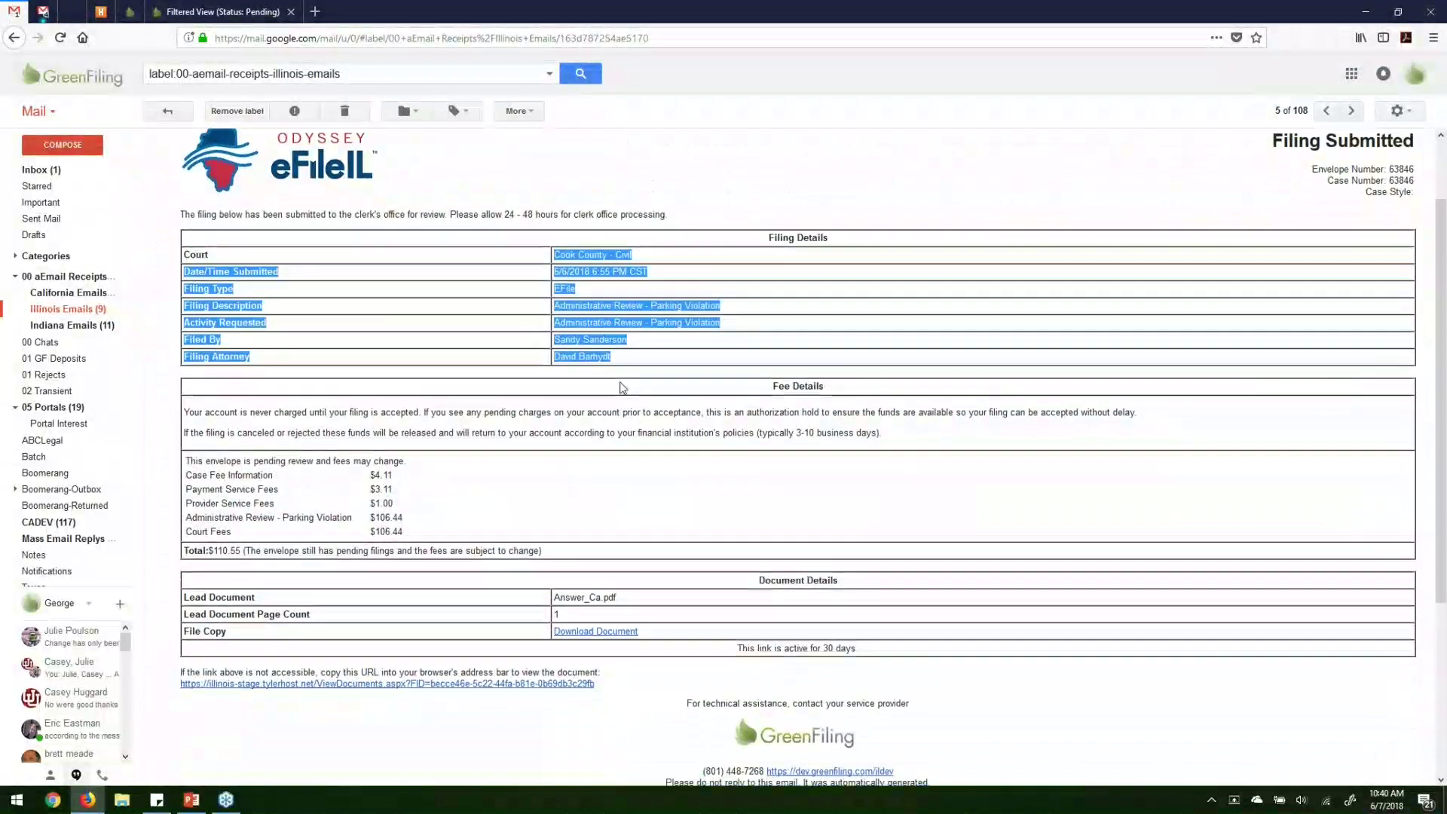
{"action": "left_click_drag", "start_coordinate": [326, 389], "coordinate": [429, 451]}
{"action": "scroll", "coordinate": [429, 451], "scroll_direction": "down", "scroll_amount": 4}
{"action": "left_click_drag", "start_coordinate": [554, 364], "coordinate": [682, 407]}
{"action": "scroll", "coordinate": [683, 407], "scroll_direction": "up", "scroll_amount": 8}
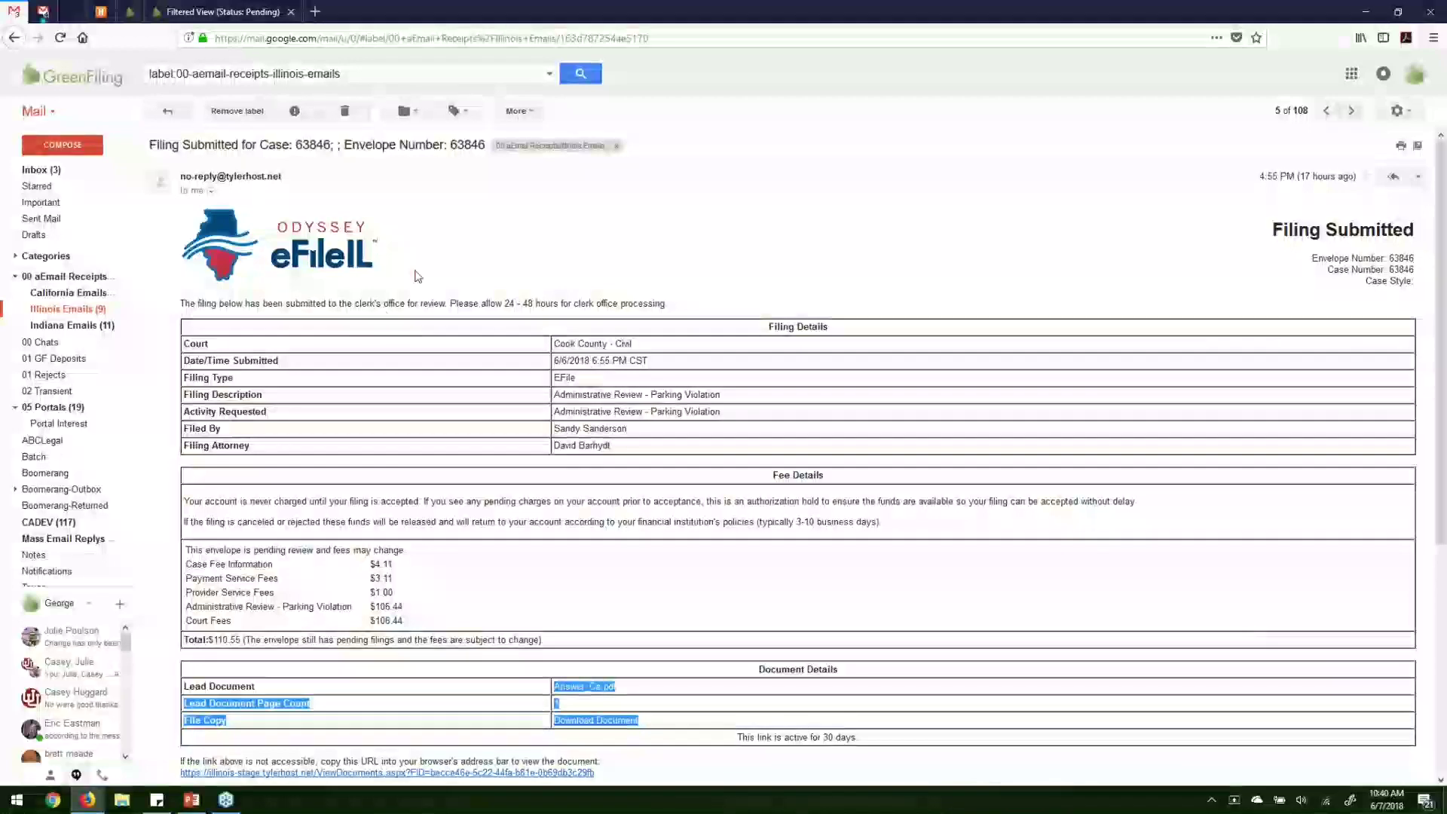
{"action": "left_click", "coordinate": [71, 309]}
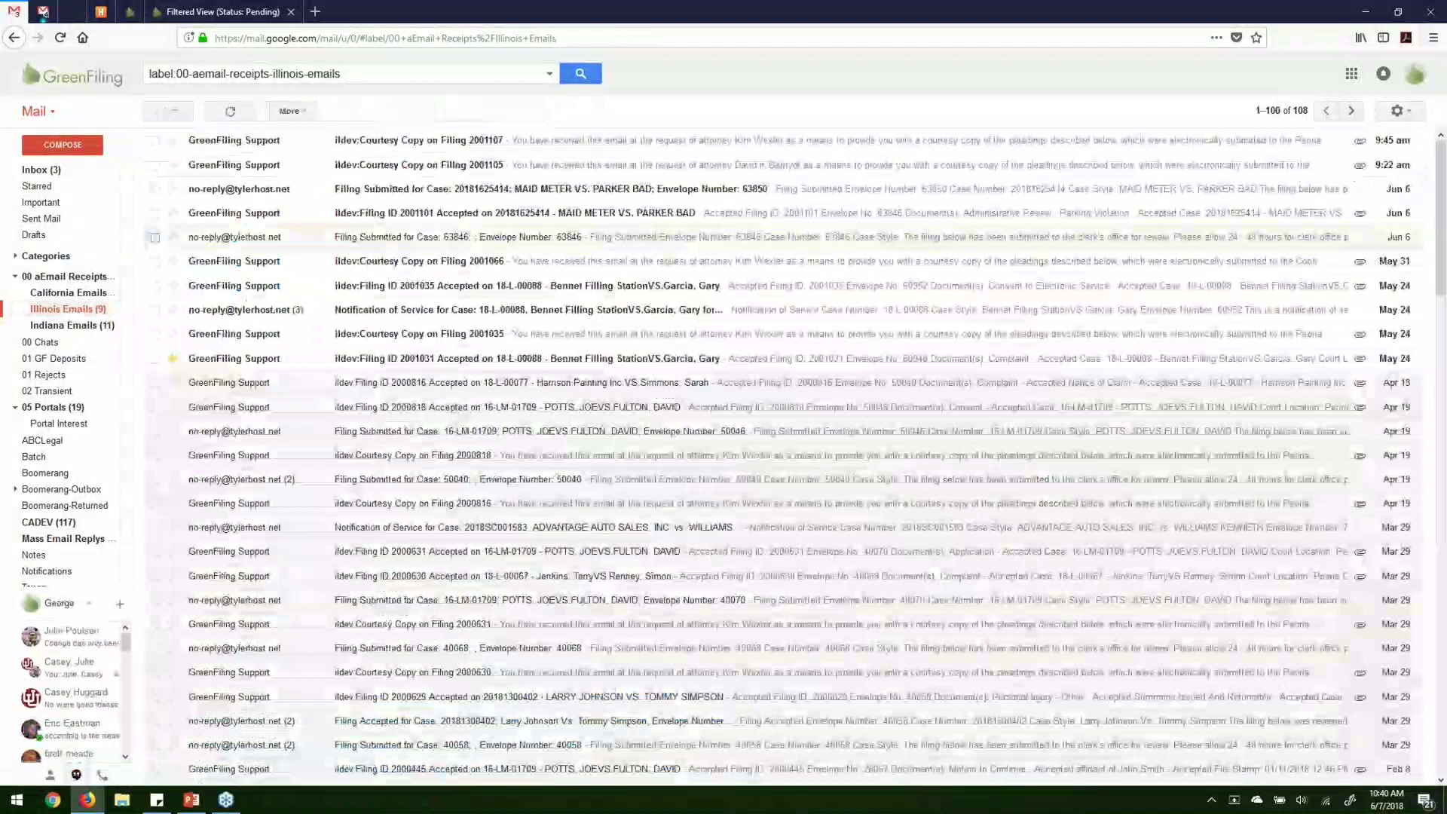
Open the Courtesy Copy on Filing 2001066 email and review the requesting attorney and court.
{"action": "left_click", "coordinate": [155, 261]}
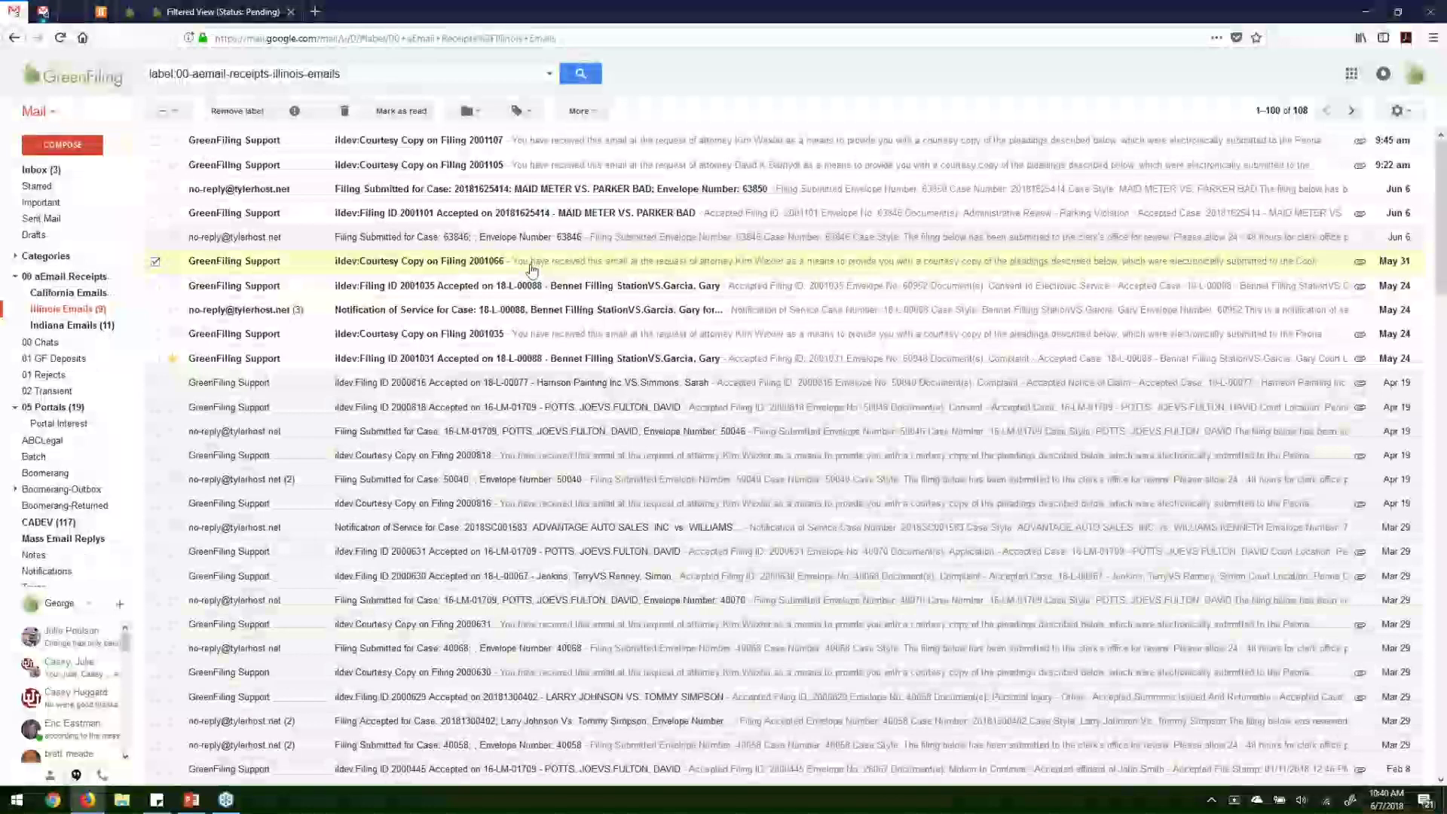
{"action": "left_click", "coordinate": [532, 263]}
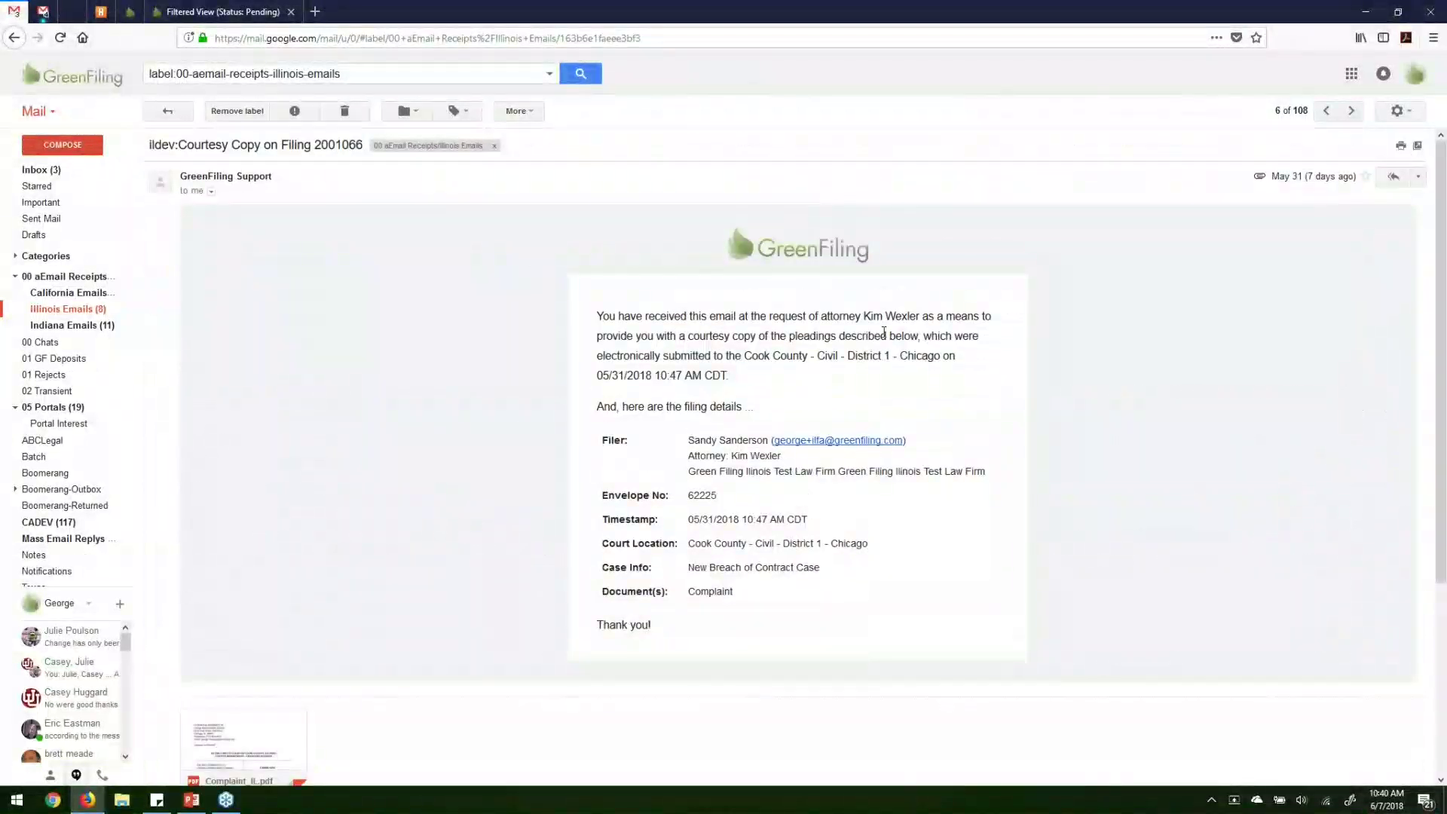
{"action": "left_click_drag", "start_coordinate": [864, 315], "coordinate": [926, 316]}
{"action": "left_click_drag", "start_coordinate": [745, 355], "coordinate": [951, 361]}
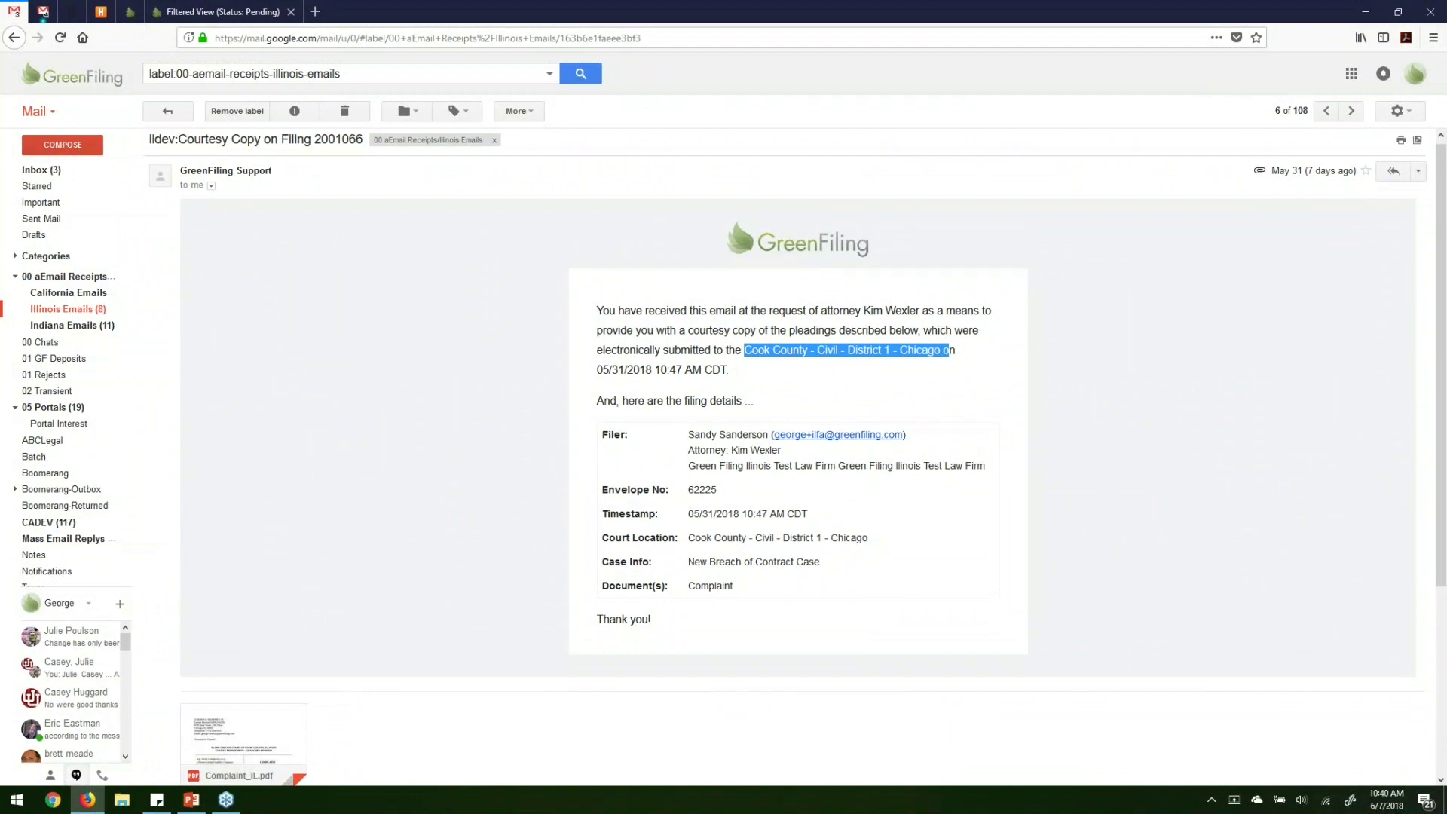
{"action": "scroll", "coordinate": [951, 362], "scroll_direction": "down", "scroll_amount": 2}
{"action": "left_click_drag", "start_coordinate": [688, 279], "coordinate": [782, 437]}
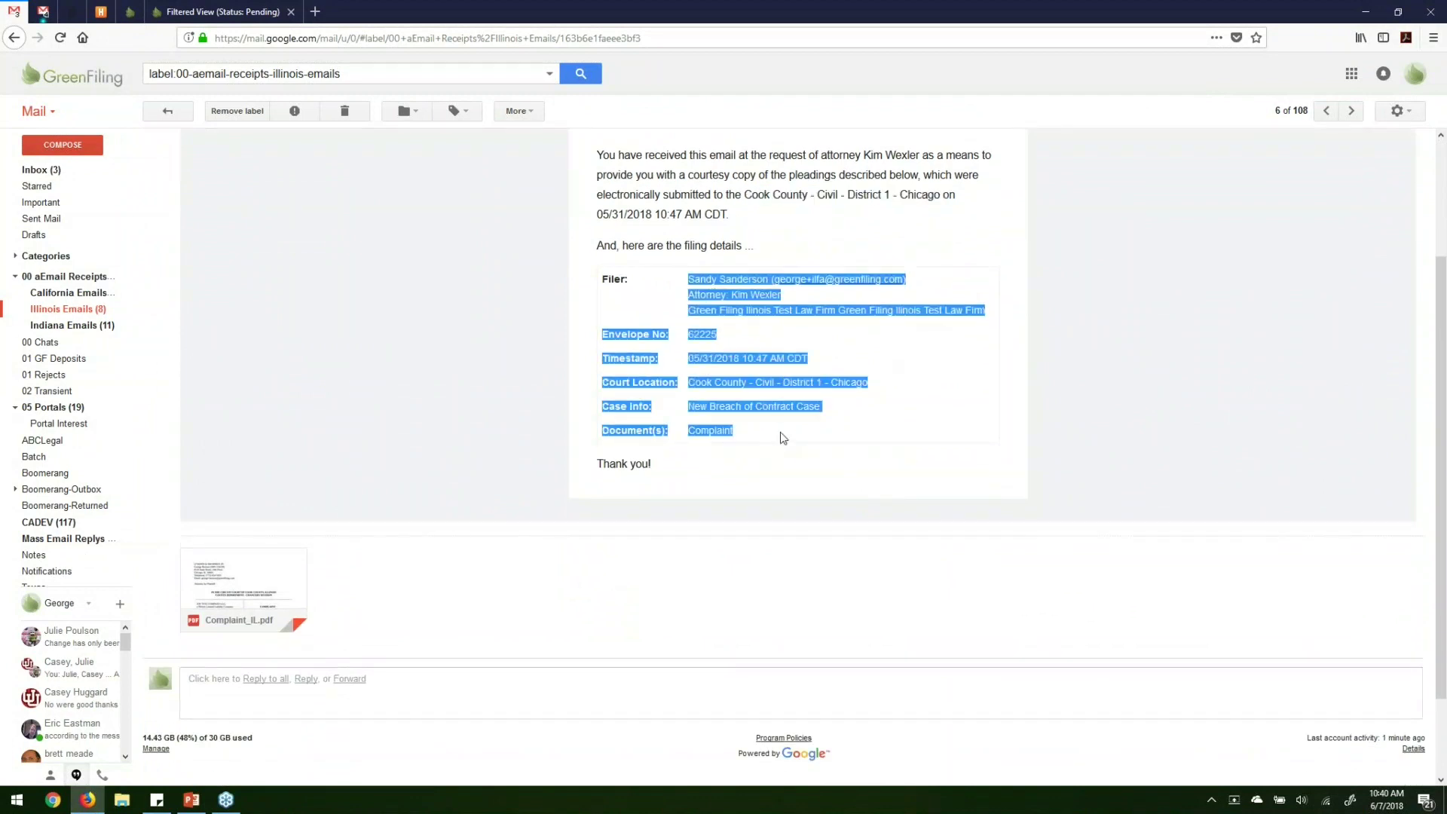
Preview the Complaint_IL.pdf attachment, close it, and return to Illinois Emails.
{"action": "left_click", "coordinate": [264, 580]}
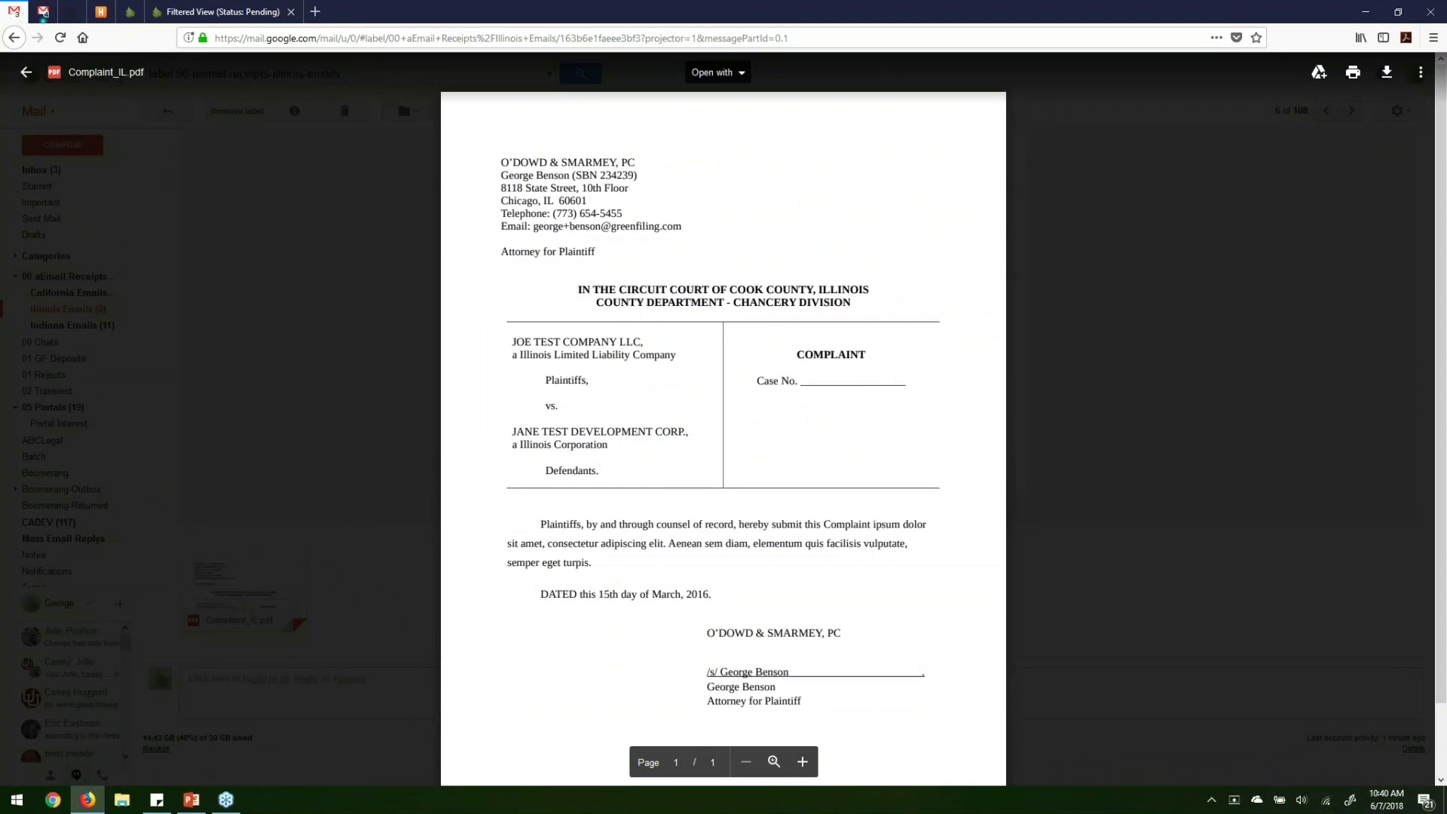
{"action": "key", "text": "Escape"}
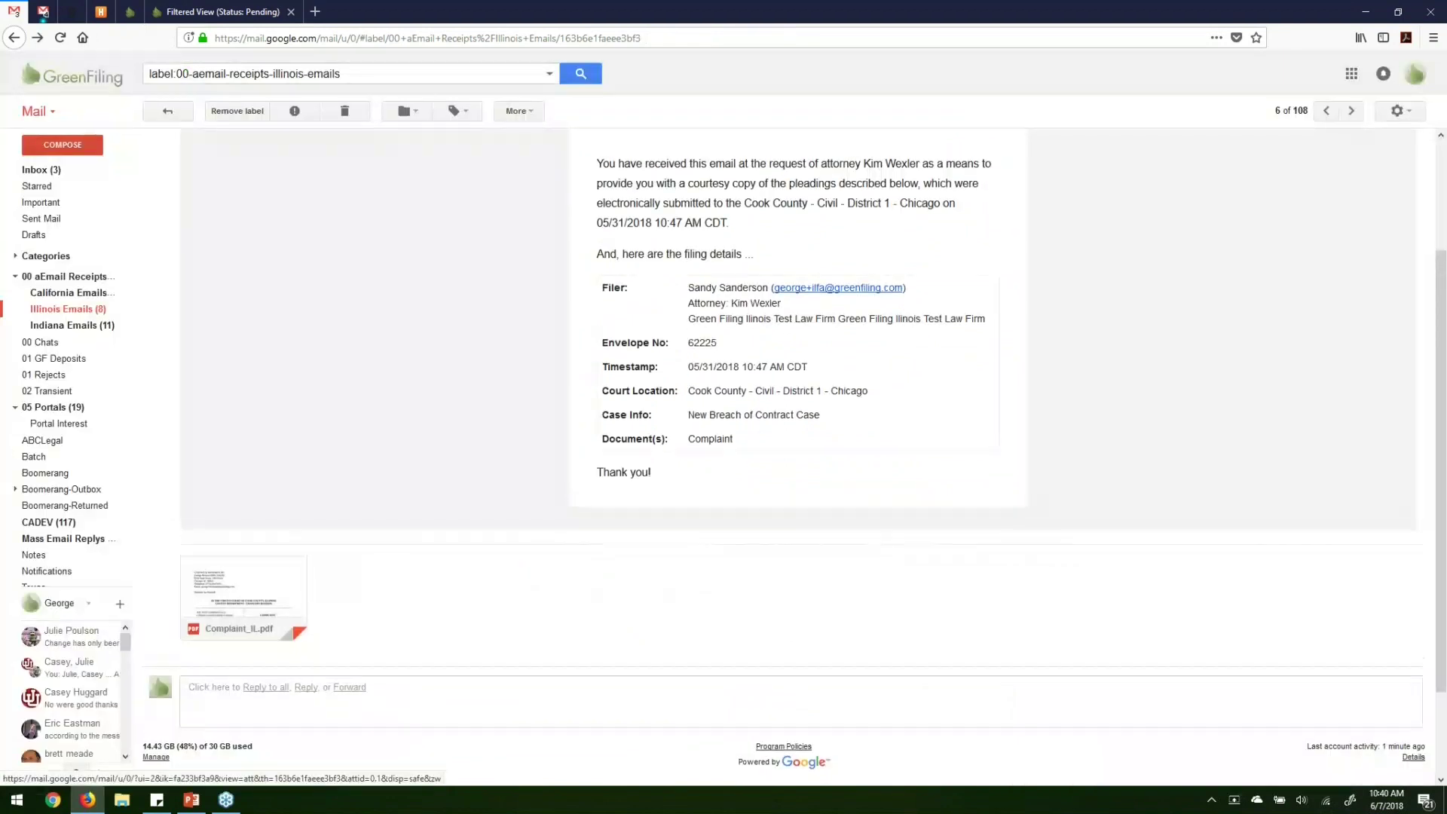
{"action": "scroll", "coordinate": [306, 369], "scroll_direction": "up", "scroll_amount": 3}
{"action": "left_click", "coordinate": [63, 318]}
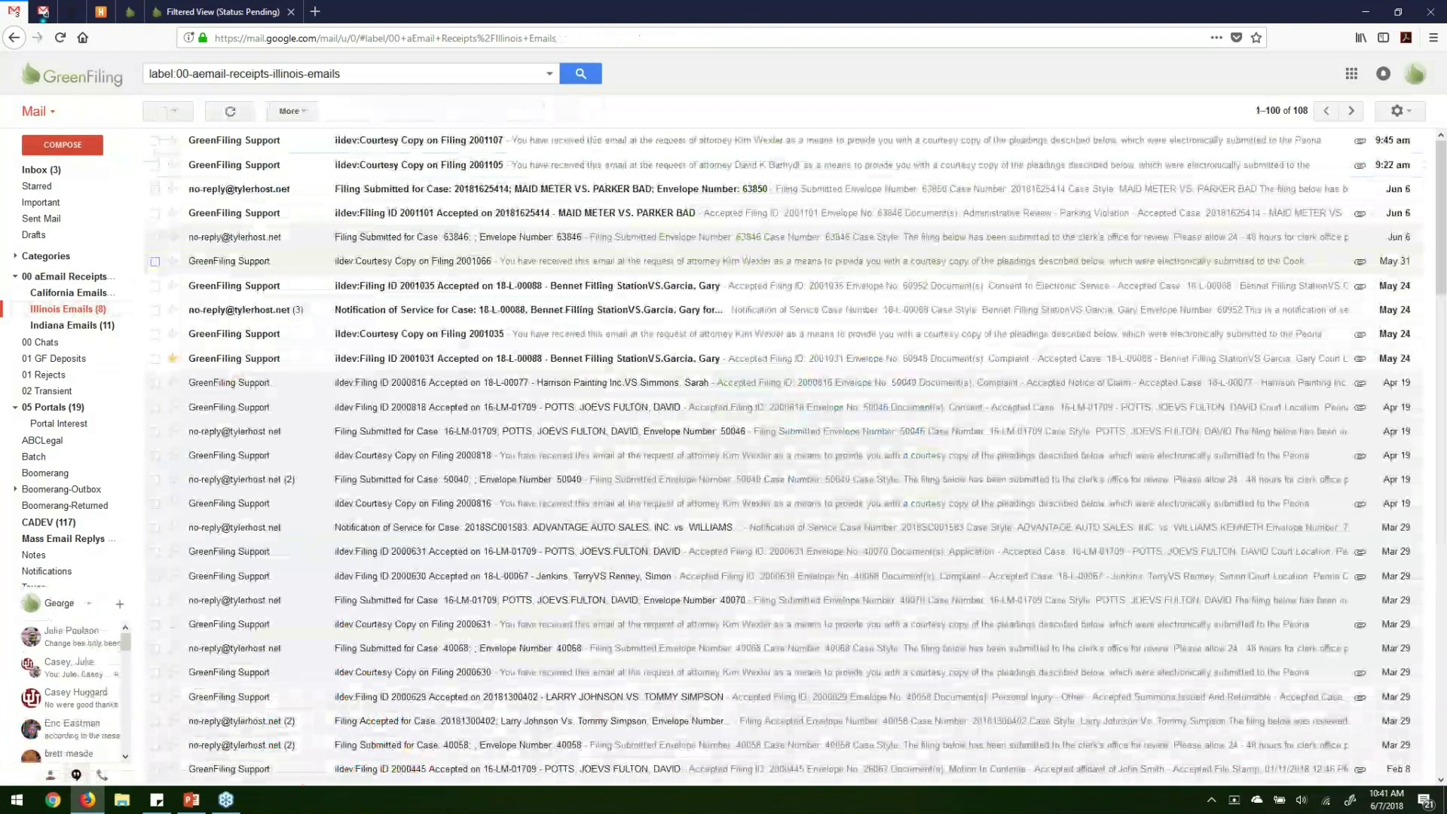
Open the 'Filing ID 2001031 Accepted' email and preview its file-stamped Complaint_IL.pdf attachment.
{"action": "left_click", "coordinate": [155, 359]}
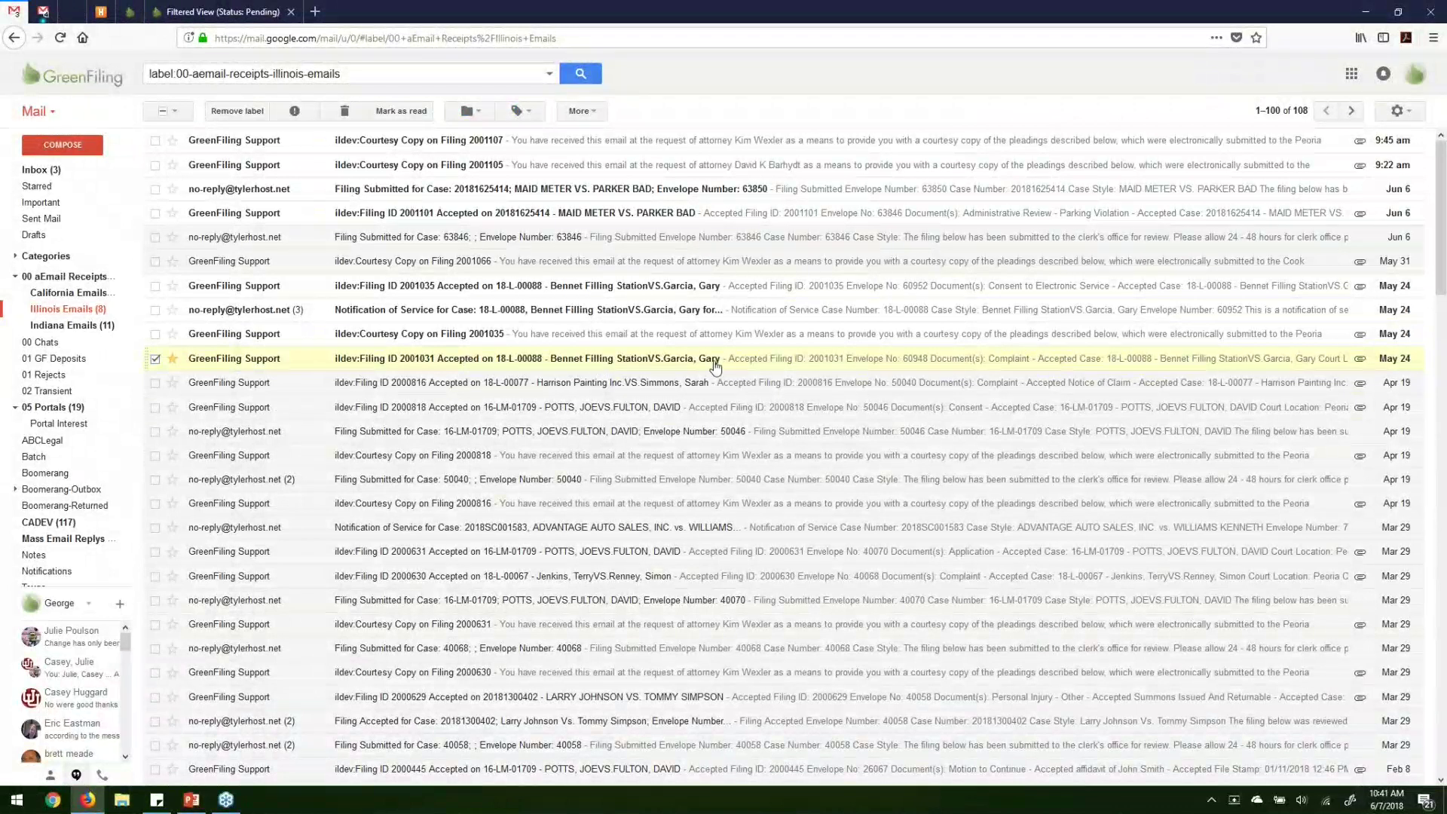
{"action": "left_click", "coordinate": [540, 364]}
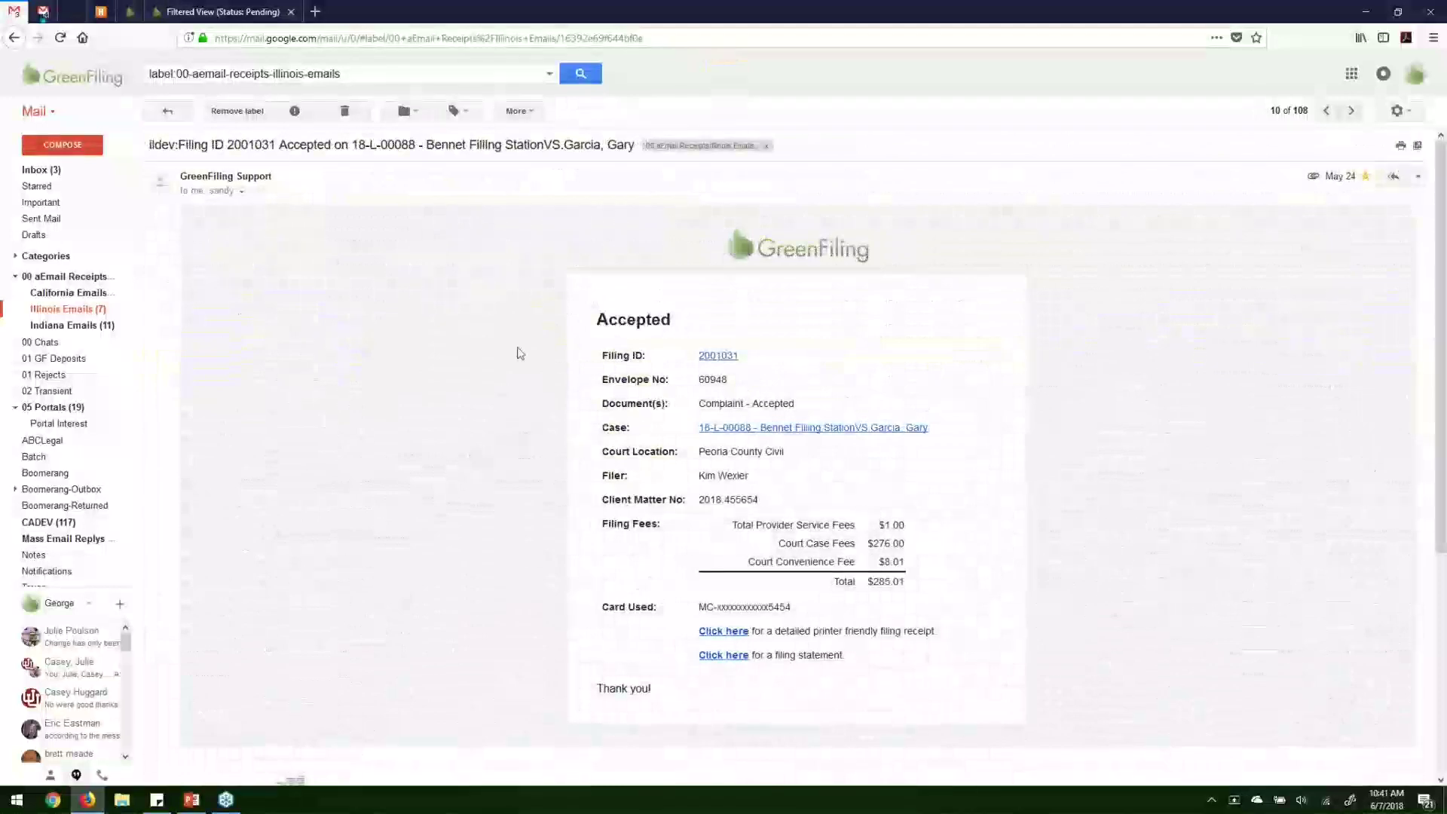
{"action": "scroll", "coordinate": [467, 338], "scroll_direction": "down", "scroll_amount": 2}
{"action": "double_click", "coordinate": [632, 238]}
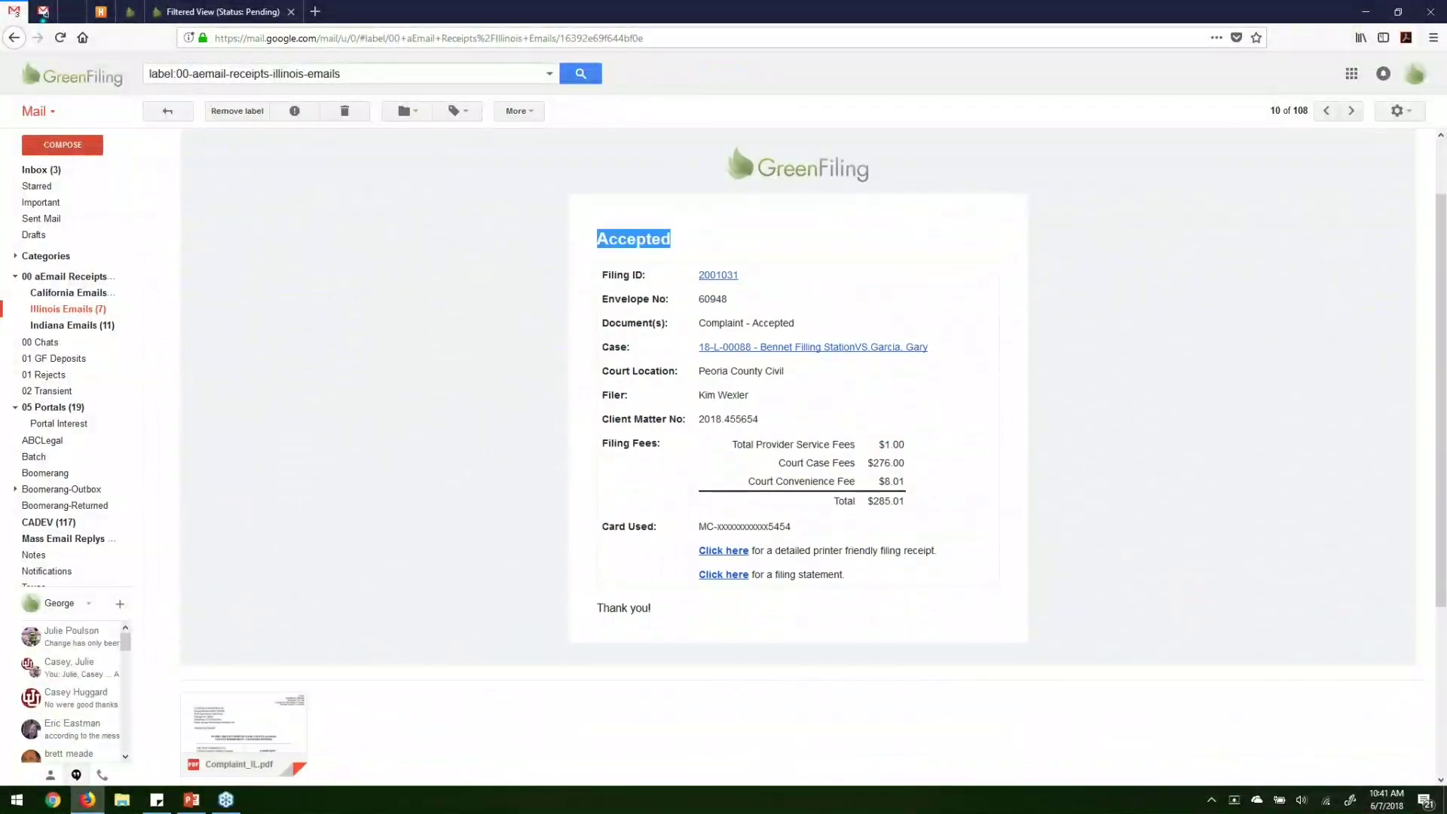
{"action": "left_click", "coordinate": [518, 338]}
{"action": "scroll", "coordinate": [512, 342], "scroll_direction": "down", "scroll_amount": 3}
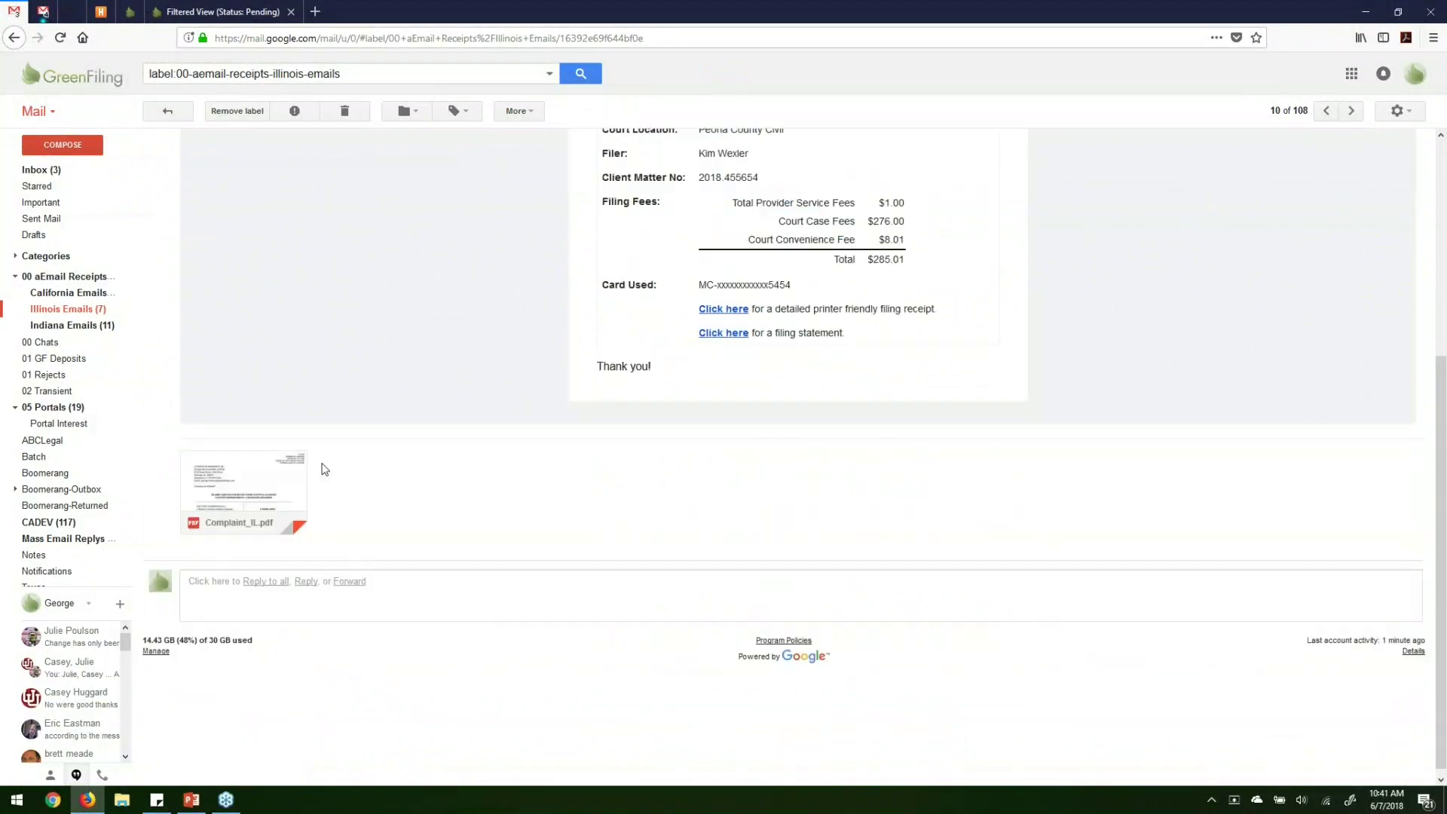
{"action": "left_click", "coordinate": [283, 479]}
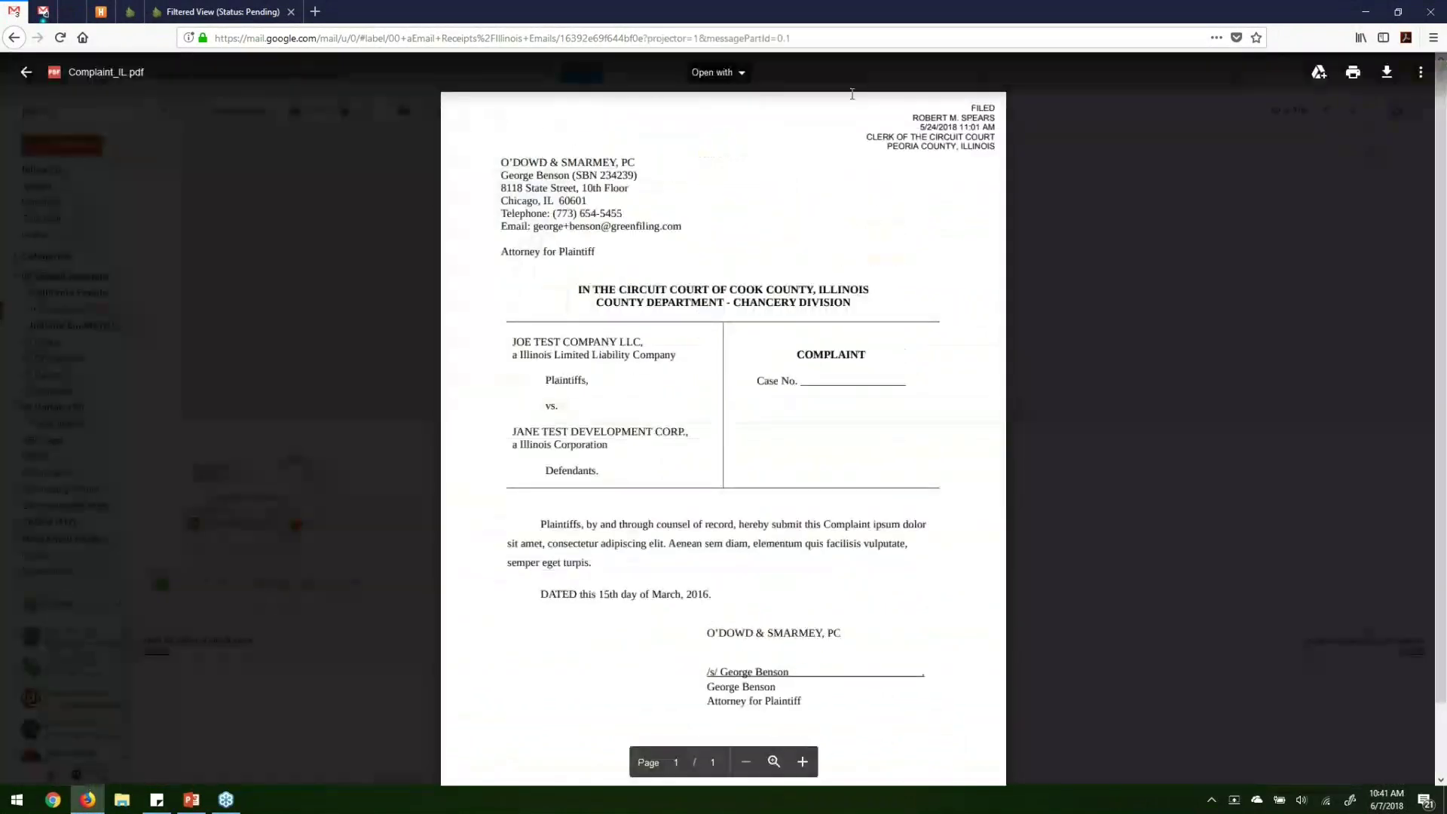